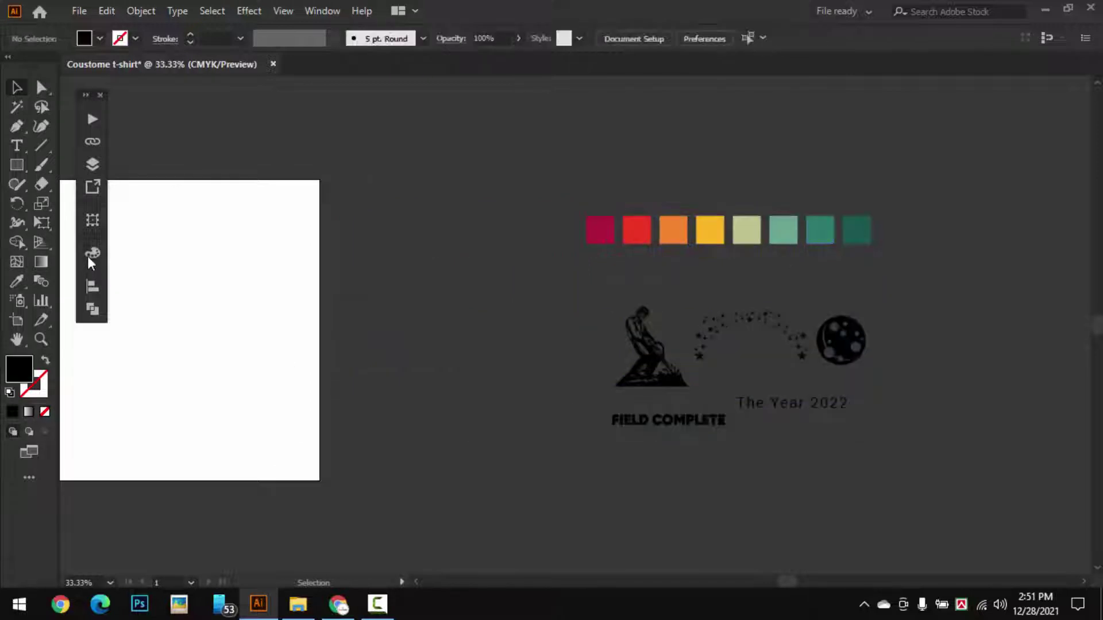
Separate the Color panel from its panel group and open it near the colour squares
{"action": "left_click", "coordinate": [91, 255]}
{"action": "left_click_drag", "start_coordinate": [96, 251], "coordinate": [1006, 131]}
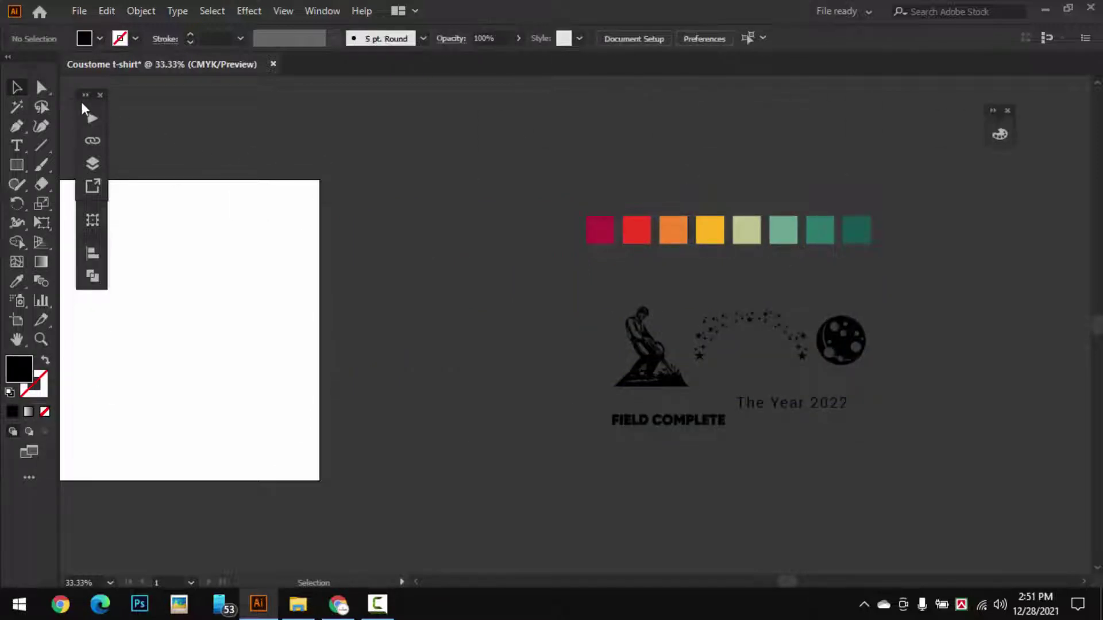
{"action": "left_click_drag", "start_coordinate": [81, 103], "coordinate": [87, 106]}
{"action": "left_click", "coordinate": [997, 138]}
{"action": "left_click_drag", "start_coordinate": [652, 171], "coordinate": [417, 178]}
Set the document colour mode to CMYK
{"action": "left_click", "coordinate": [79, 11]}
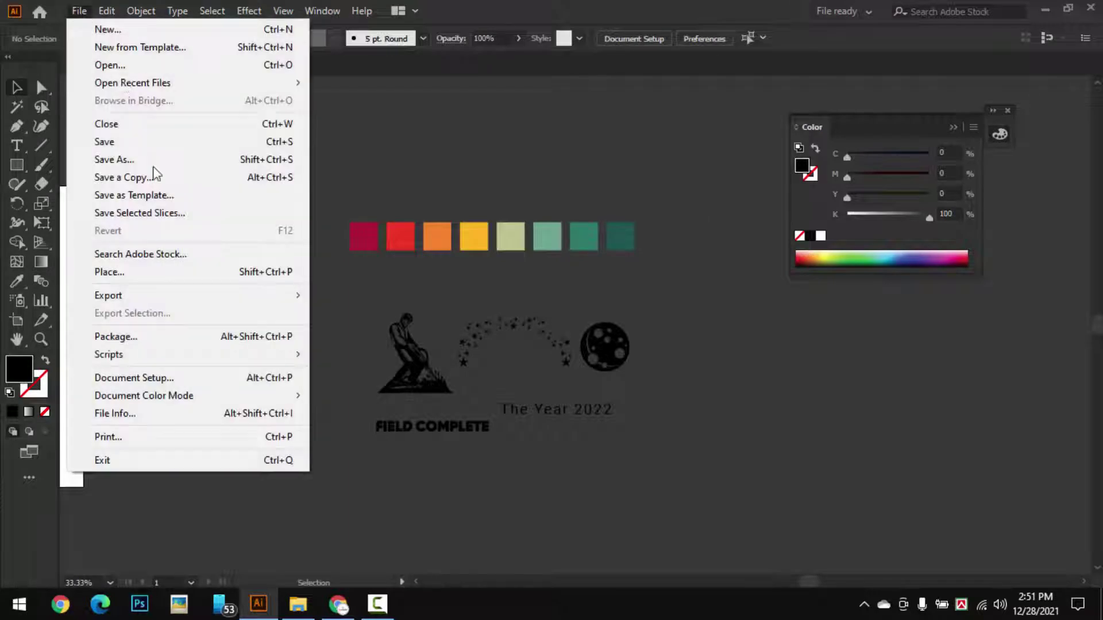
{"action": "mouse_move", "coordinate": [226, 396]}
{"action": "left_click", "coordinate": [367, 395]}
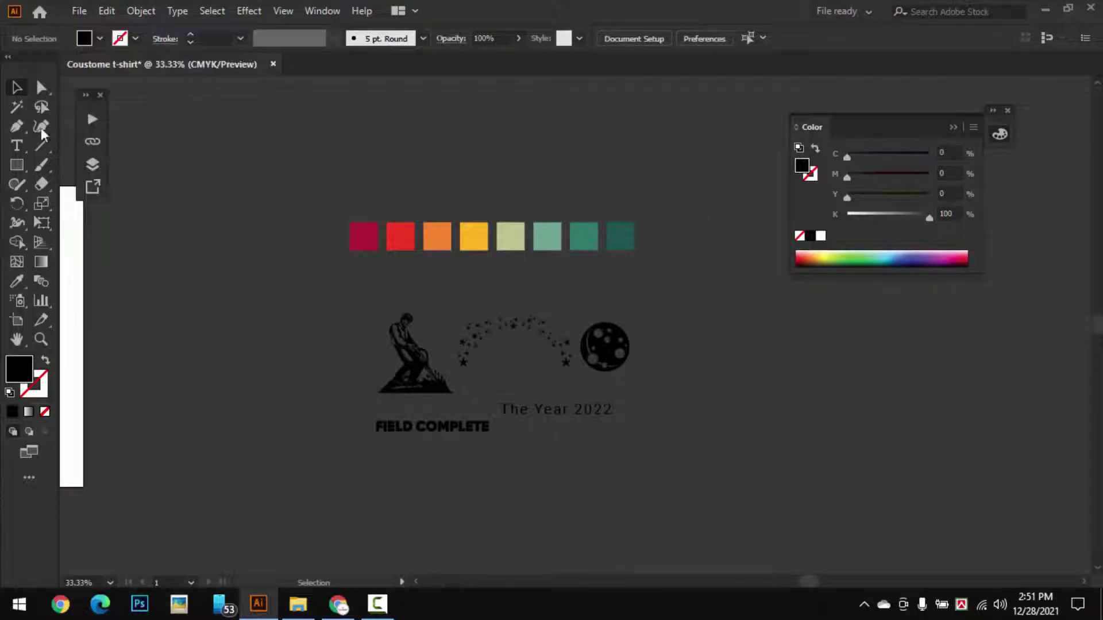
Set the crimson square's fill to C20 M100 Y80 K10 and the red square's fill to C0 M90 Y100 K0
{"action": "left_click", "coordinate": [366, 240]}
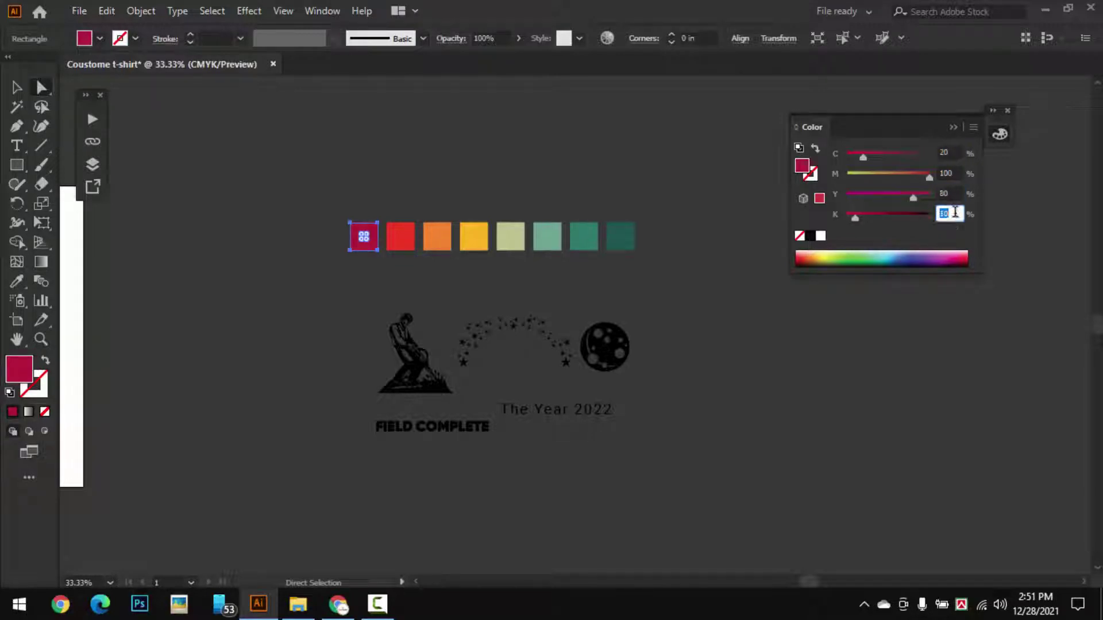
{"action": "left_click", "coordinate": [400, 236]}
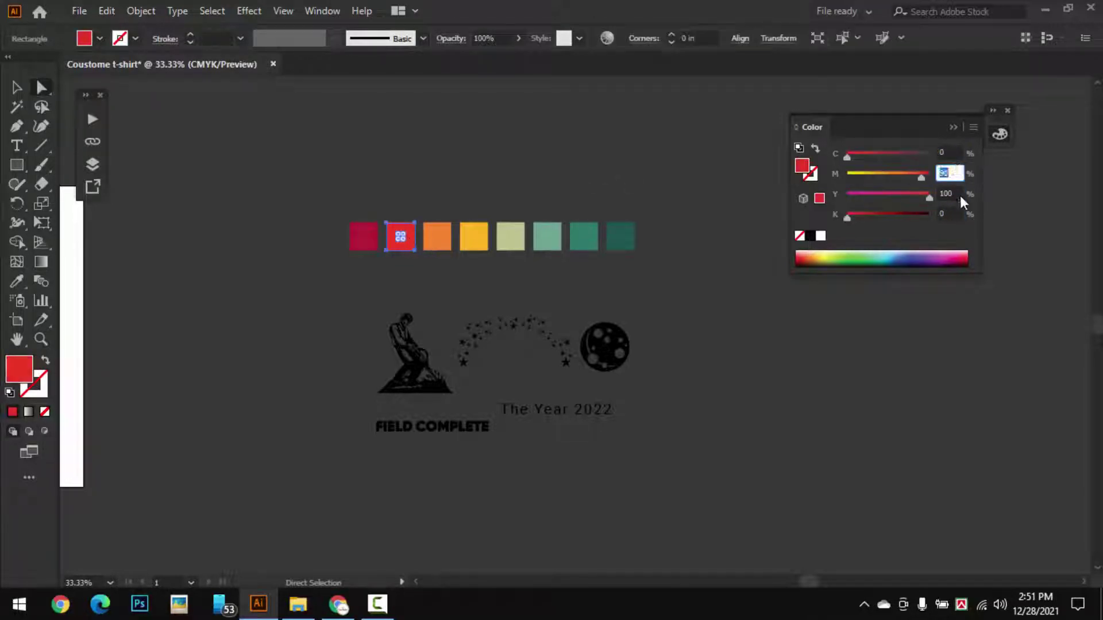
{"action": "left_click", "coordinate": [671, 209]}
Round the orange square's CMYK values and set the yellow square's fill to C0 M30 Y100 K0
{"action": "left_click", "coordinate": [437, 236]}
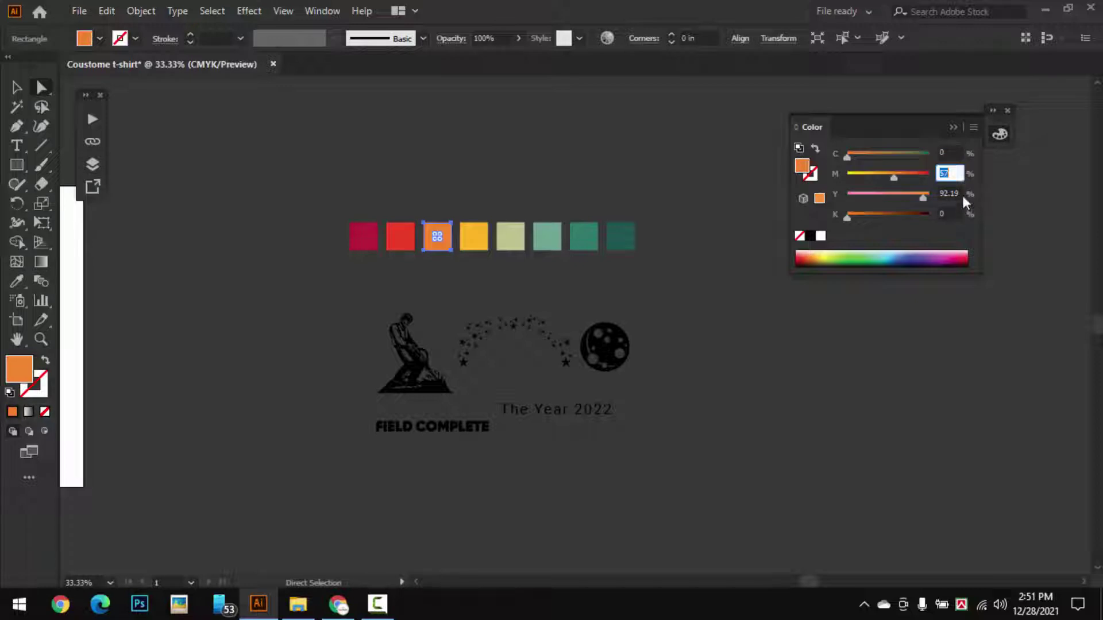
{"action": "scroll", "coordinate": [957, 174], "scroll_direction": "up", "scroll_amount": 1}
{"action": "left_click", "coordinate": [684, 213]}
{"action": "left_click", "coordinate": [477, 242]}
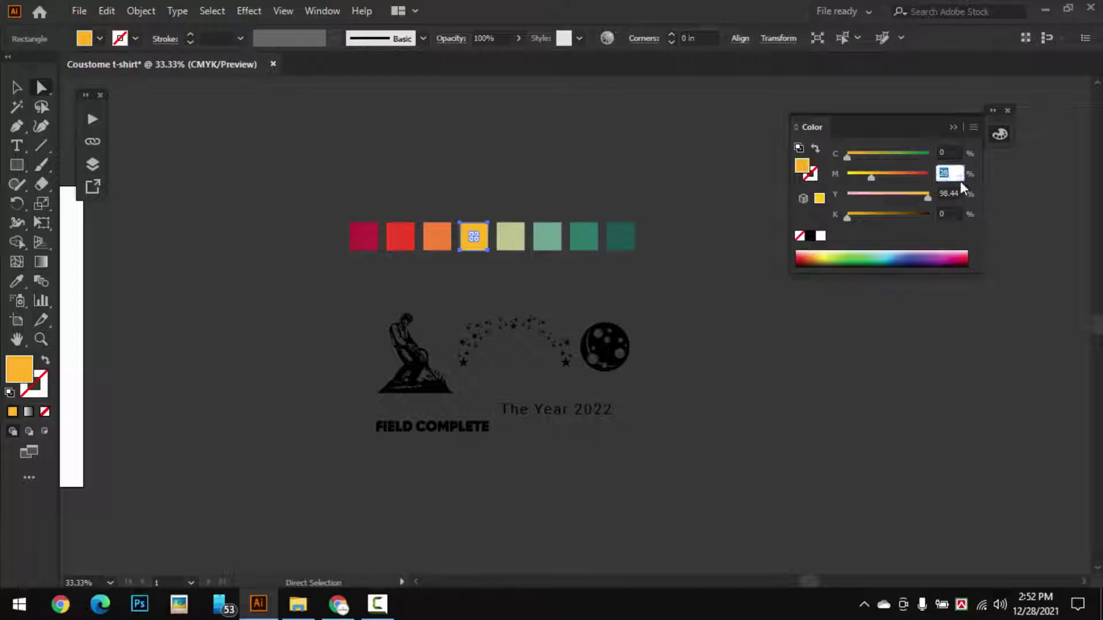
{"action": "left_click", "coordinate": [685, 177]}
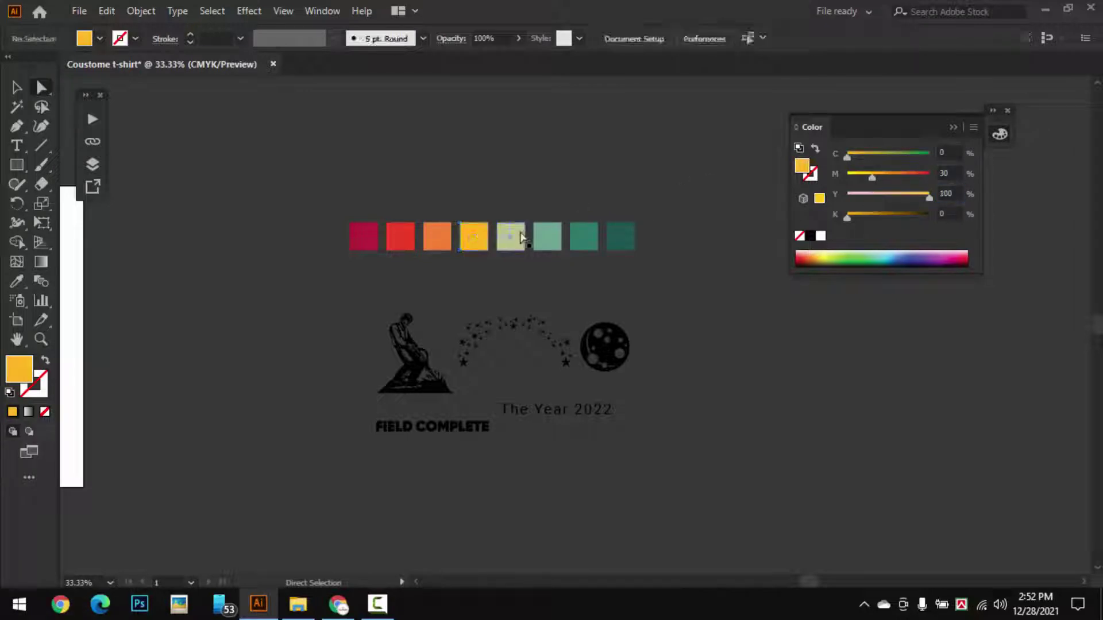
Set the pale green square's fill to C30 M10 Y50 K0 and the light teal square's fill to C60 M20 Y50 K0
{"action": "left_click", "coordinate": [511, 237]}
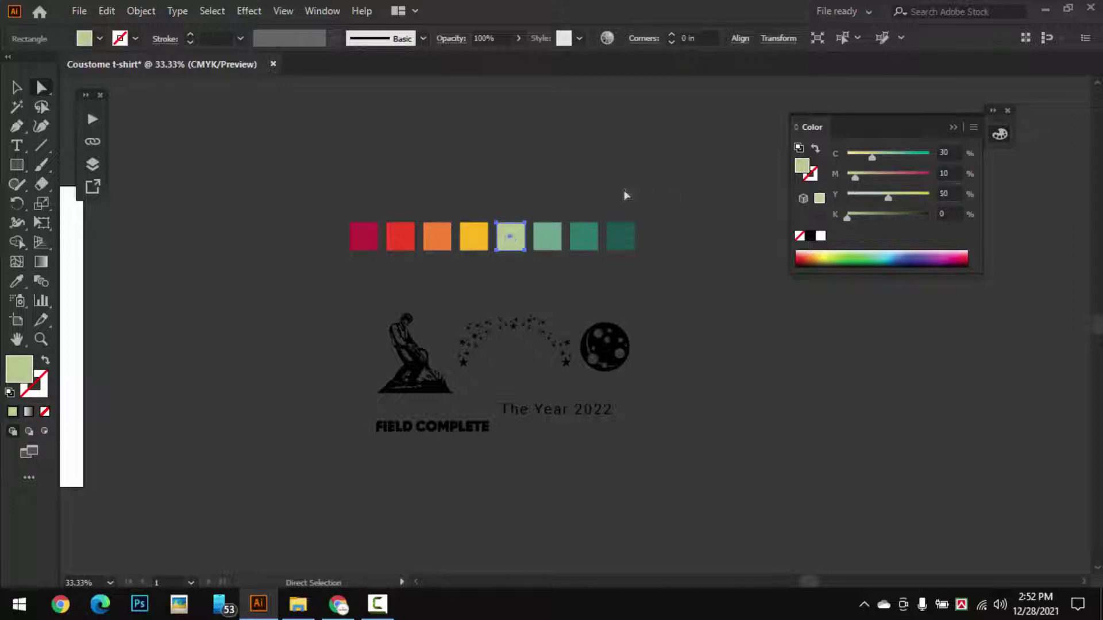
{"action": "left_click", "coordinate": [548, 238]}
{"action": "left_click", "coordinate": [951, 152]}
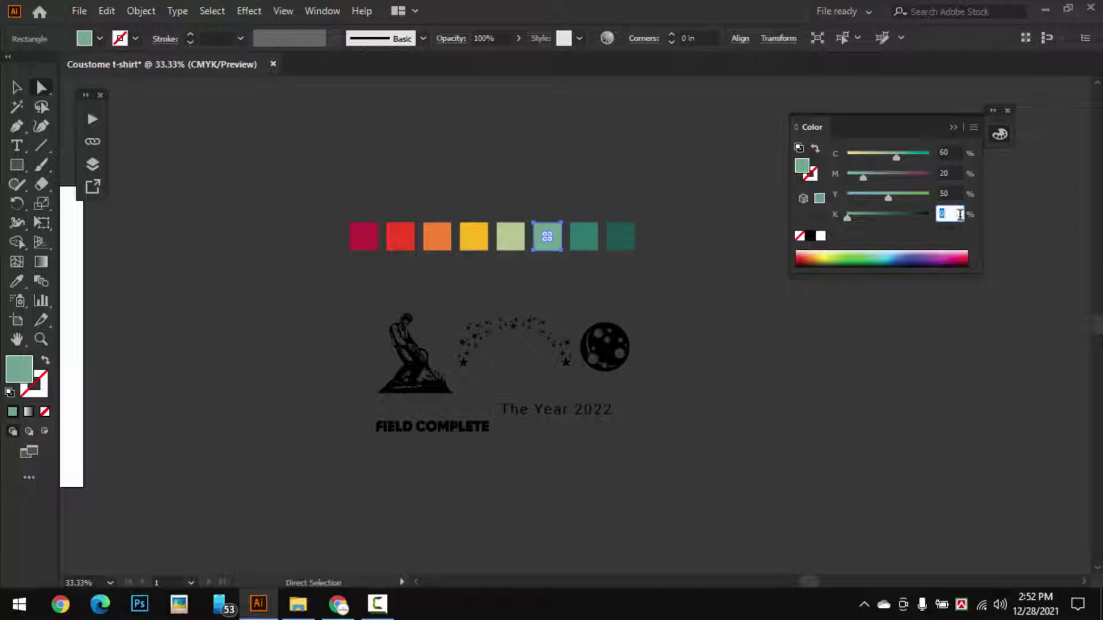
{"action": "left_click", "coordinate": [659, 171]}
Set the medium green square's fill to C80 M30 Y60 and the dark green square's fill to C85 M45 Y60 K30
{"action": "left_click", "coordinate": [584, 237]}
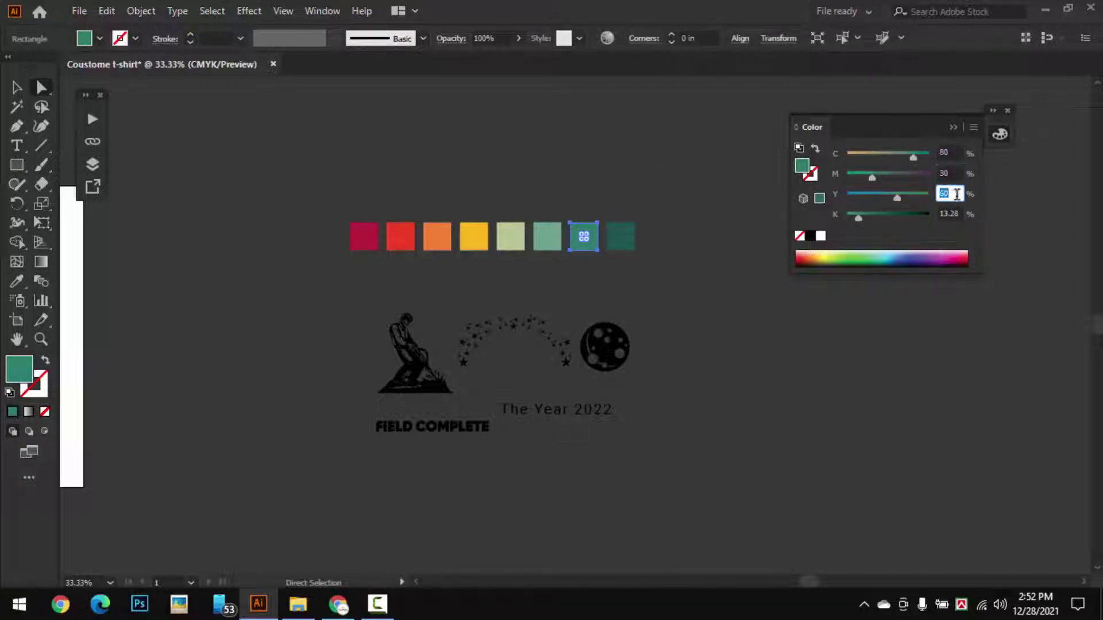
{"action": "left_click", "coordinate": [686, 201]}
{"action": "left_click", "coordinate": [621, 236]}
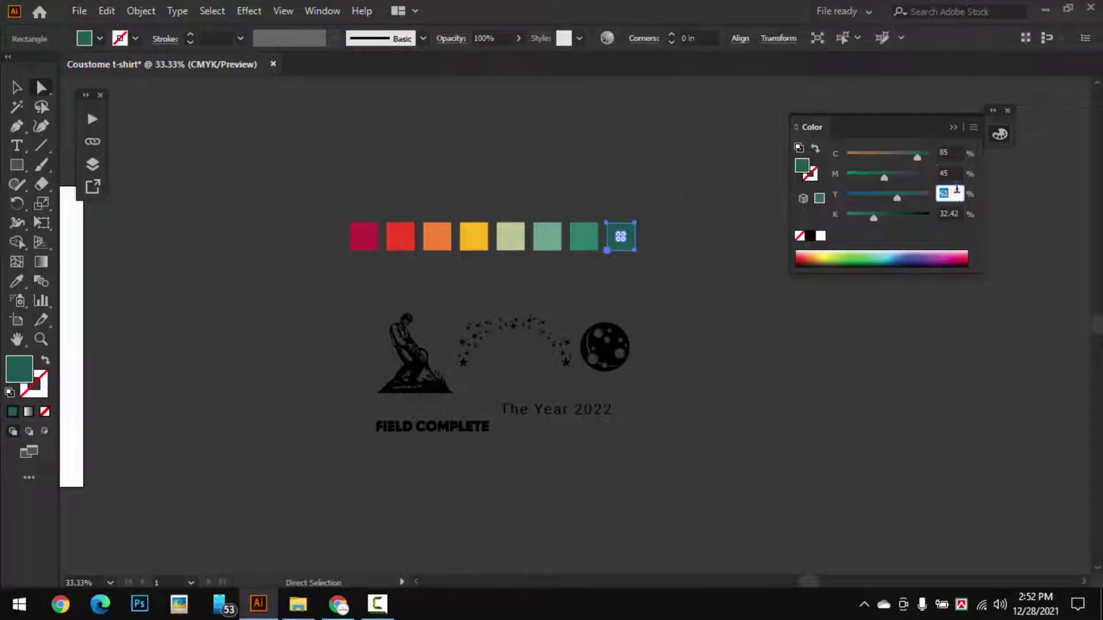
{"action": "left_click", "coordinate": [730, 153]}
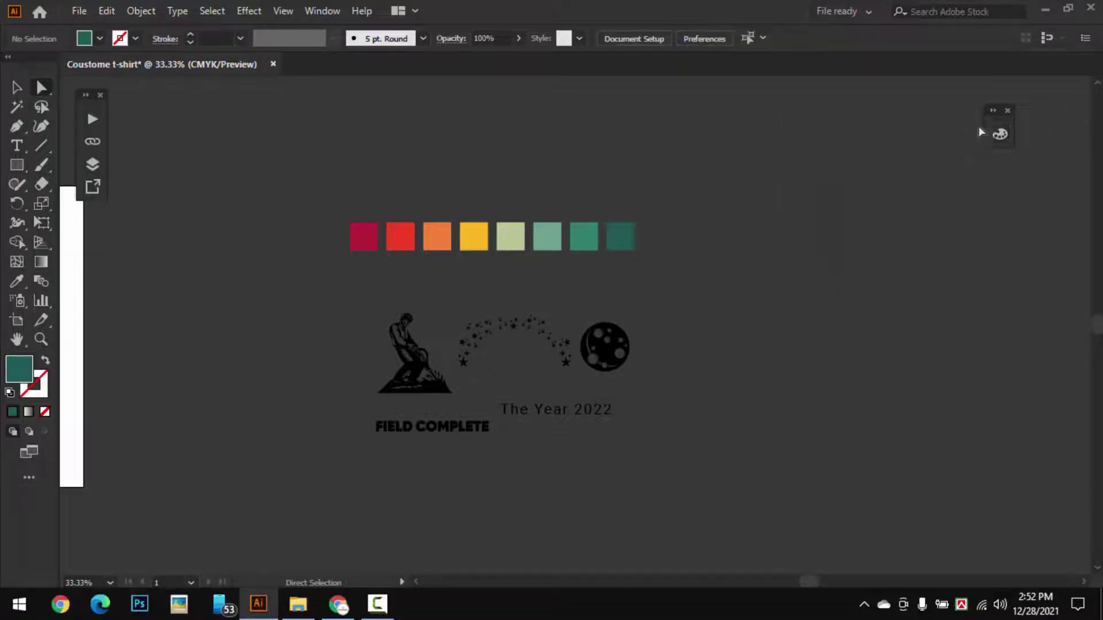
Draw a rectangle about 7.2 in wide on the white artboard and move it to the horizontal centre
{"action": "scroll", "coordinate": [398, 236], "scroll_direction": "up", "scroll_amount": 2}
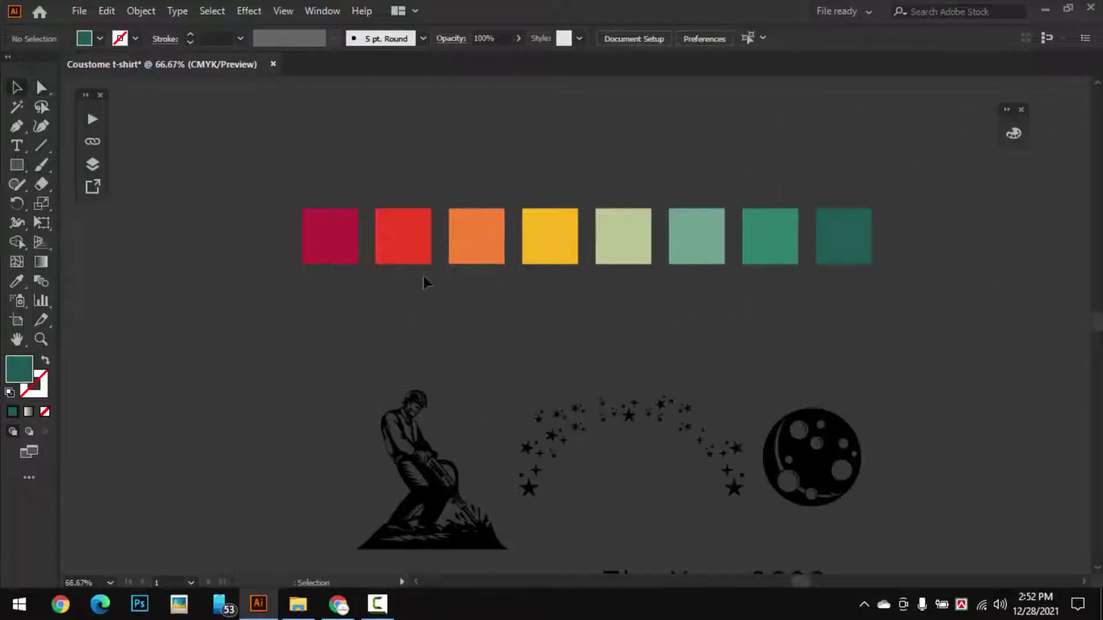
{"action": "scroll", "coordinate": [424, 278], "scroll_direction": "down", "scroll_amount": 2}
{"action": "left_click_drag", "start_coordinate": [485, 258], "coordinate": [862, 184]}
{"action": "mouse_move", "coordinate": [283, 288]}
{"action": "left_mouse_down"}
{"action": "mouse_move", "coordinate": [383, 303]}
{"action": "mouse_move", "coordinate": [530, 423]}
{"action": "left_mouse_up"}
{"action": "key", "text": "v"}
{"action": "left_click_drag", "start_coordinate": [438, 343], "coordinate": [449, 293]}
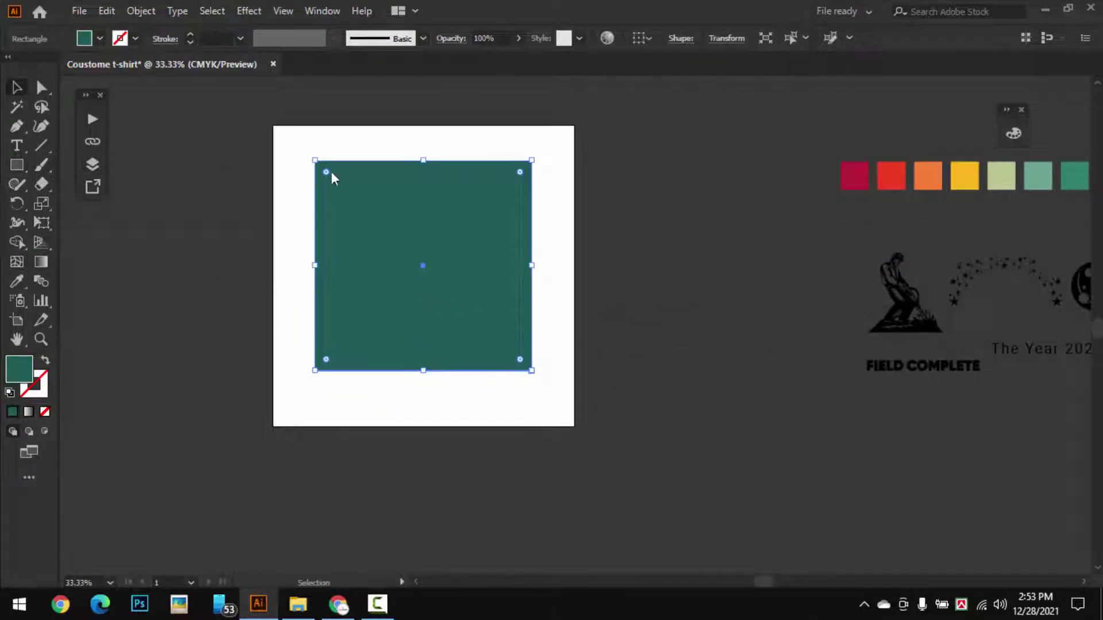
Fill the rectangle with black and extend its lower edge to a height of about 7.2 in
{"action": "left_click", "coordinate": [1013, 135]}
{"action": "mouse_move", "coordinate": [1009, 120]}
{"action": "left_mouse_down"}
{"action": "mouse_move", "coordinate": [289, 257]}
{"action": "mouse_move", "coordinate": [1005, 123]}
{"action": "mouse_move", "coordinate": [991, 109]}
{"action": "left_mouse_up"}
{"action": "left_click", "coordinate": [995, 122]}
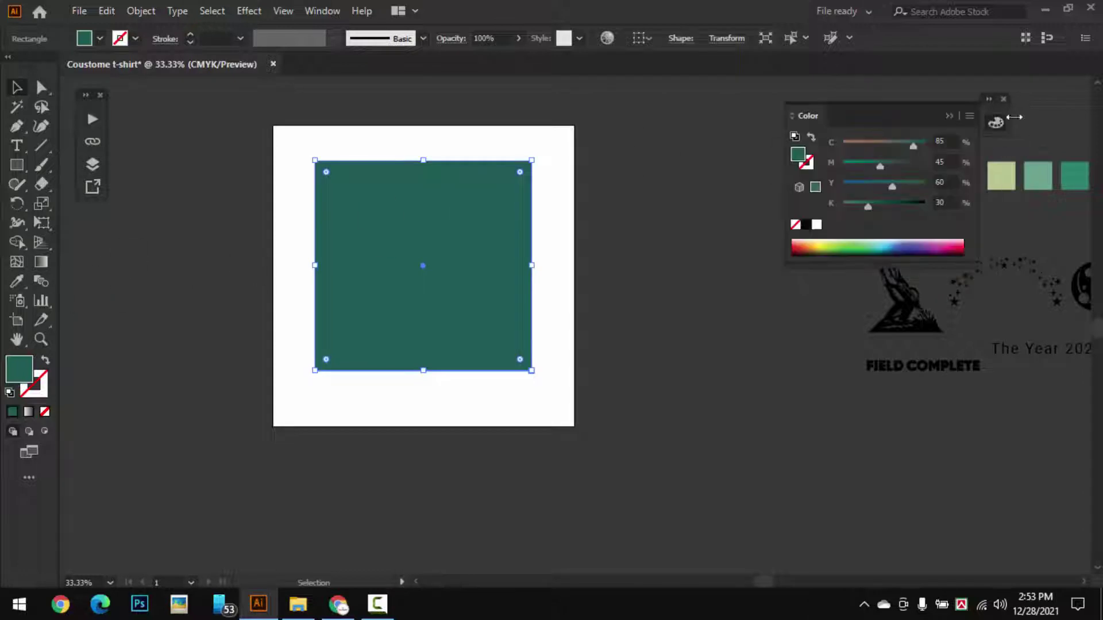
{"action": "left_click", "coordinate": [806, 225]}
{"action": "left_click", "coordinate": [666, 258]}
{"action": "left_click", "coordinate": [468, 314]}
{"action": "left_click_drag", "start_coordinate": [424, 371], "coordinate": [425, 377]}
Show the rulers and change the document's measurement unit to pixels
{"action": "left_click", "coordinate": [726, 41]}
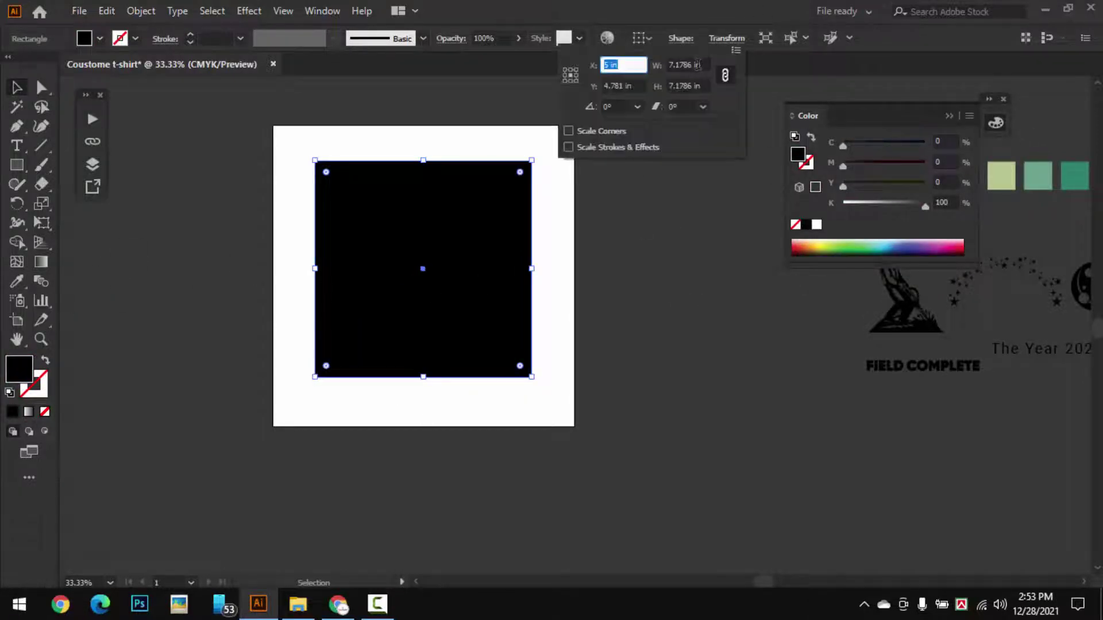
{"action": "left_click", "coordinate": [705, 83]}
{"action": "left_click", "coordinate": [657, 136]}
{"action": "key", "text": "ctrl+r"}
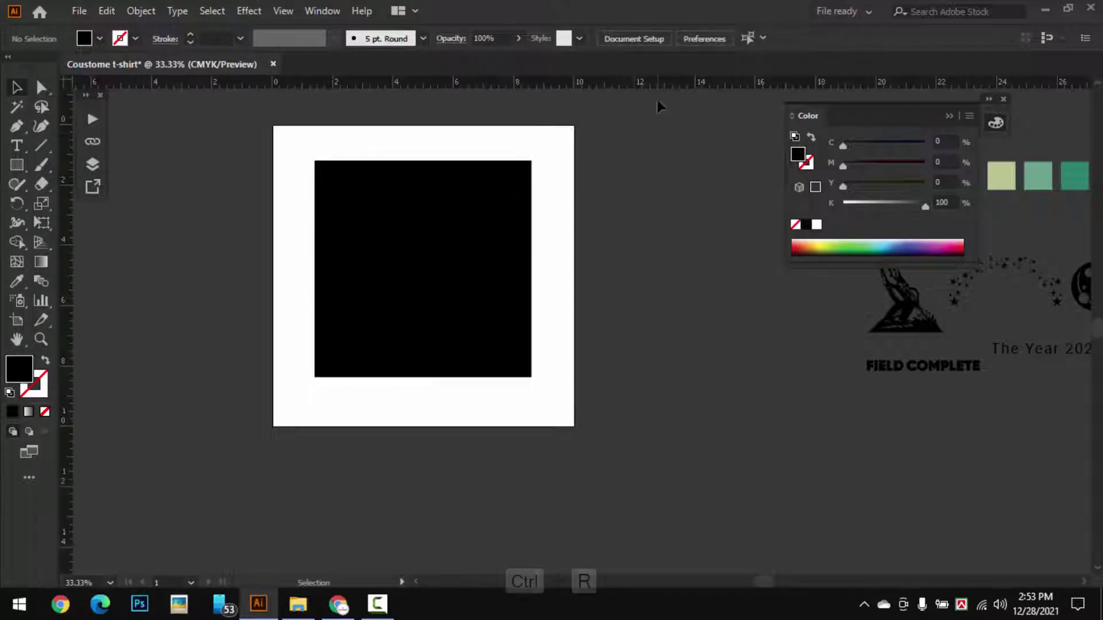
{"action": "right_click", "coordinate": [657, 84]}
{"action": "left_click", "coordinate": [711, 184]}
{"action": "key", "text": "ctrl+a"}
Set the black rectangle's width to 500 px
{"action": "left_click", "coordinate": [733, 42]}
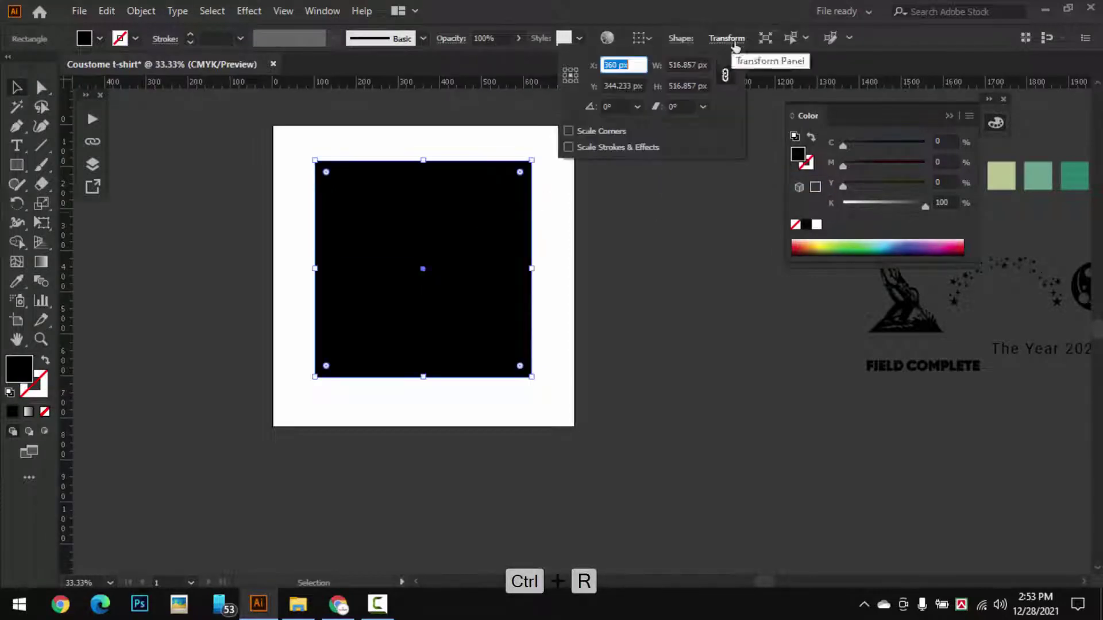
{"action": "double_click", "coordinate": [706, 64]}
{"action": "type", "text": "503"}
{"action": "key", "text": "Return"}
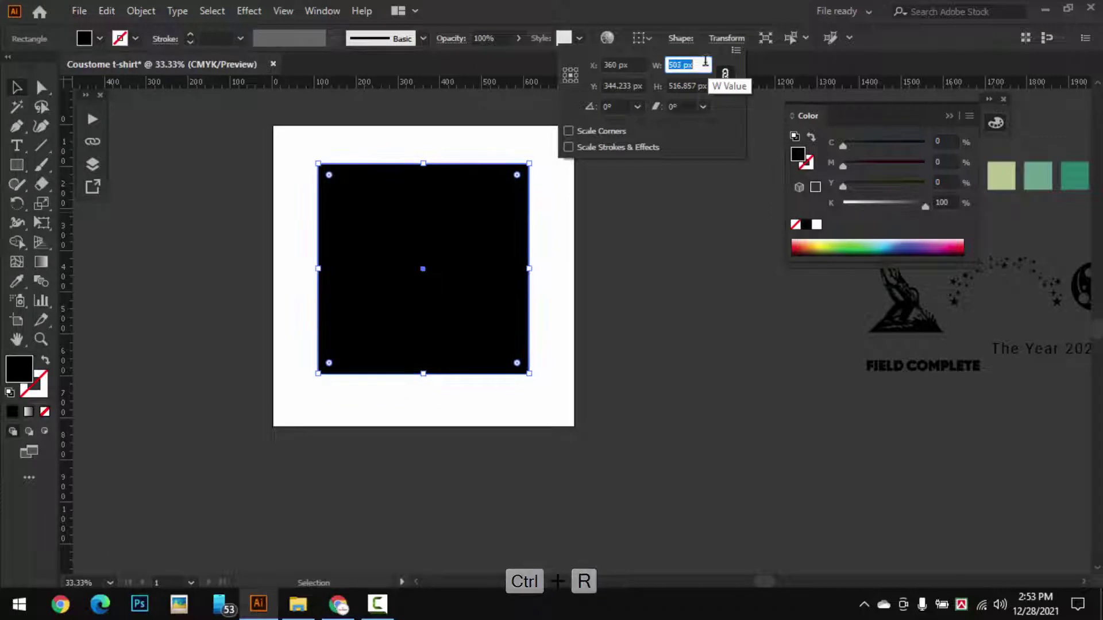
{"action": "type", "text": "500"}
{"action": "key", "text": "Return"}
Unlink the black rectangle's proportions and set its height to 550 px
{"action": "left_click", "coordinate": [723, 74]}
{"action": "double_click", "coordinate": [706, 85]}
{"action": "type", "text": "523"}
{"action": "key", "text": "Return"}
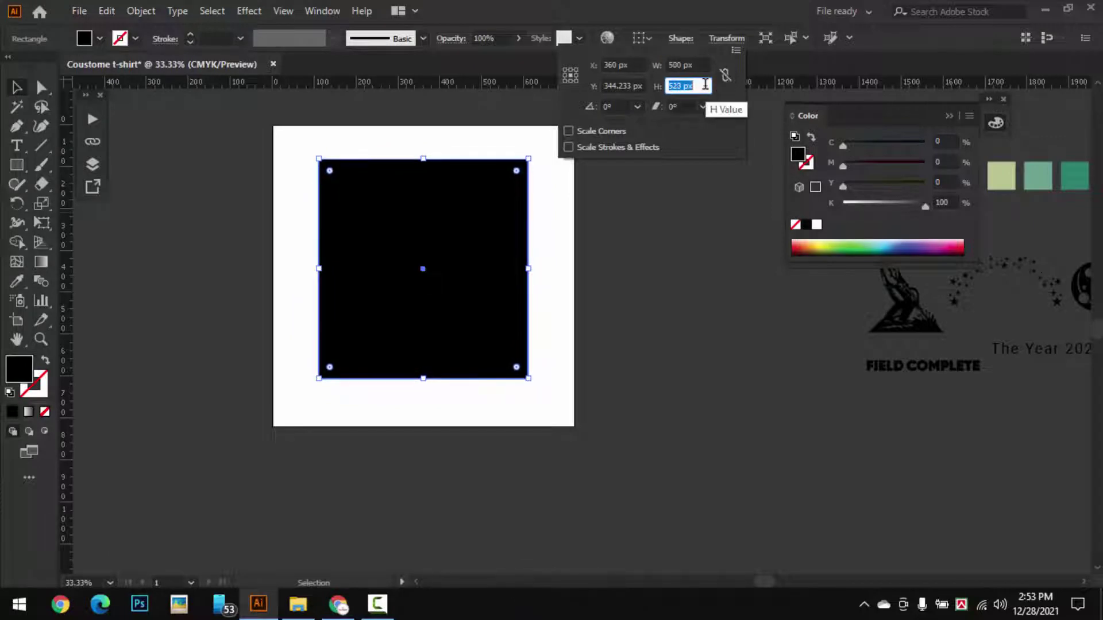
{"action": "type", "text": "535"}
{"action": "key", "text": "Return"}
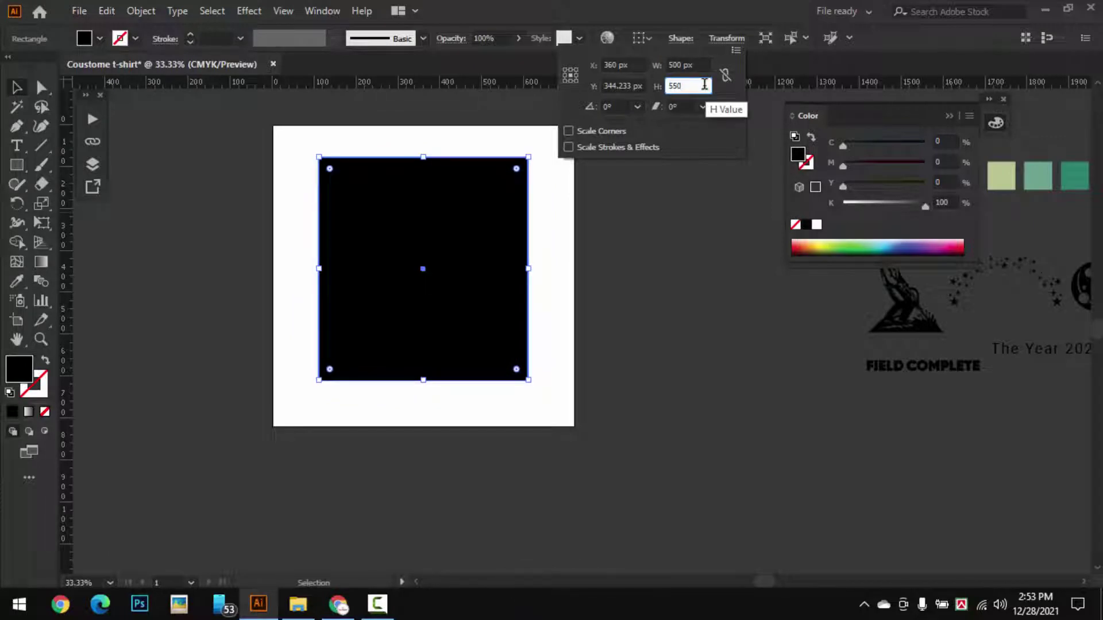
{"action": "type", "text": "550"}
{"action": "key", "text": "Return"}
{"action": "key", "text": "Escape"}
{"action": "left_click", "coordinate": [727, 38]}
{"action": "left_click", "coordinate": [699, 65]}
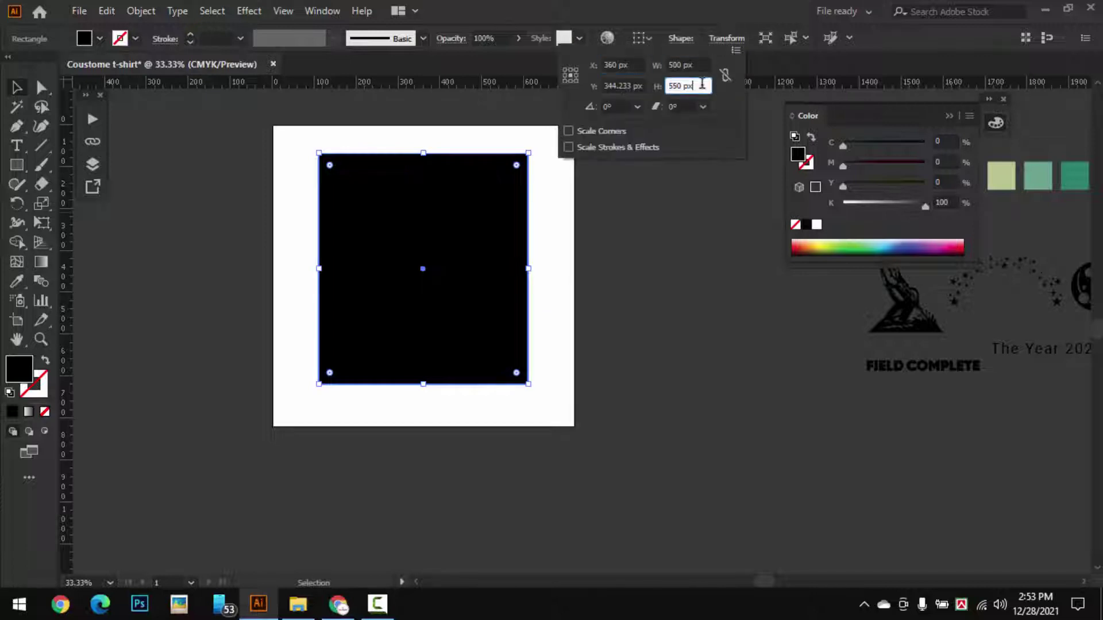
{"action": "key", "text": "Escape"}
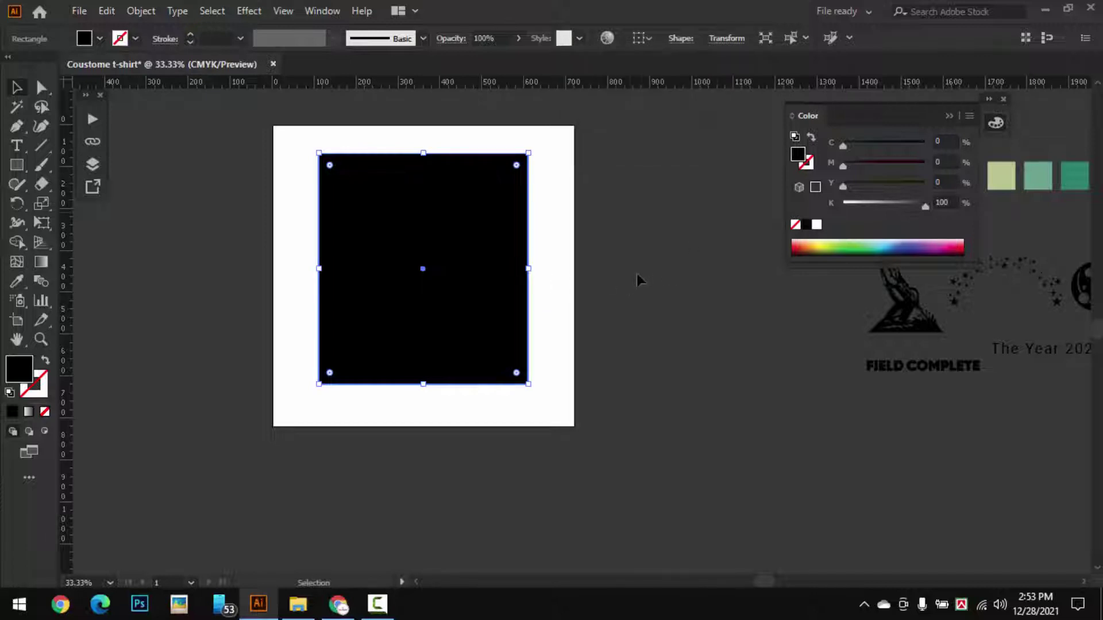
Draw a horizontal line about 615 px long across the middle of the black rectangle, extending past both sides
{"action": "left_click", "coordinate": [41, 145]}
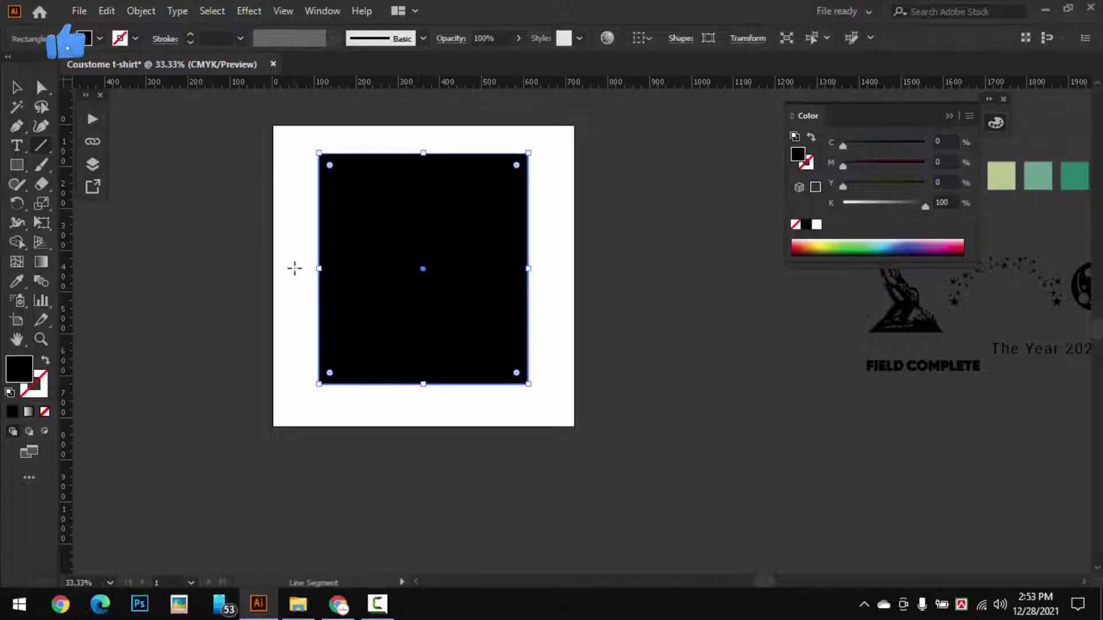
{"action": "left_click_drag", "start_coordinate": [294, 268], "coordinate": [553, 267]}
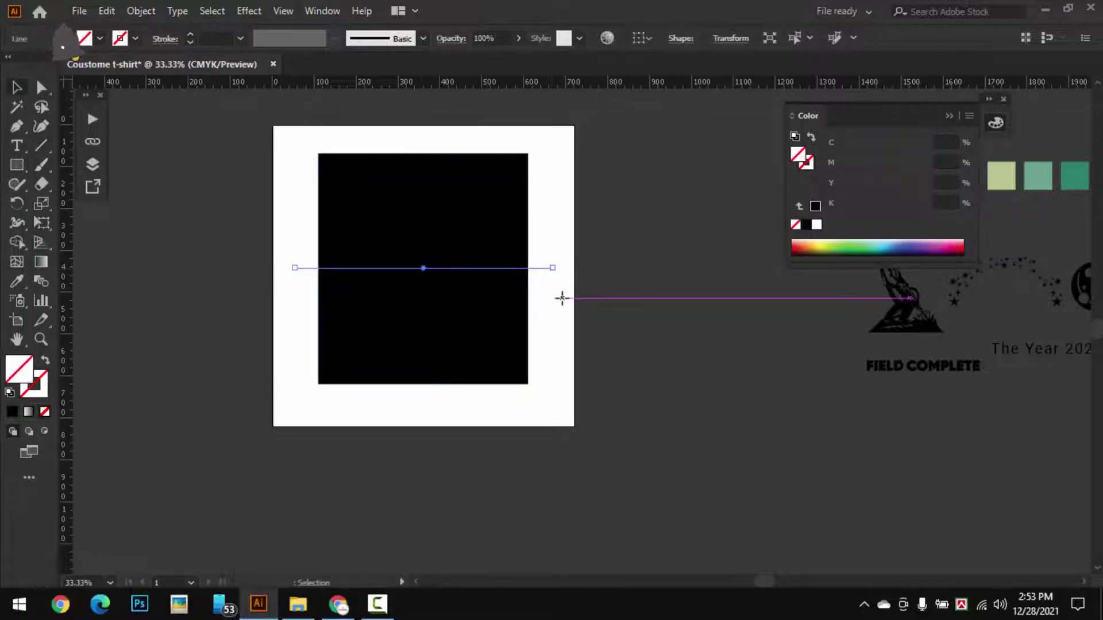
Cut the horizontal line at its midpoint with the Scissors tool and delete its left half
{"action": "scroll", "coordinate": [424, 268], "scroll_direction": "up", "scroll_amount": 5}
{"action": "key", "text": "c"}
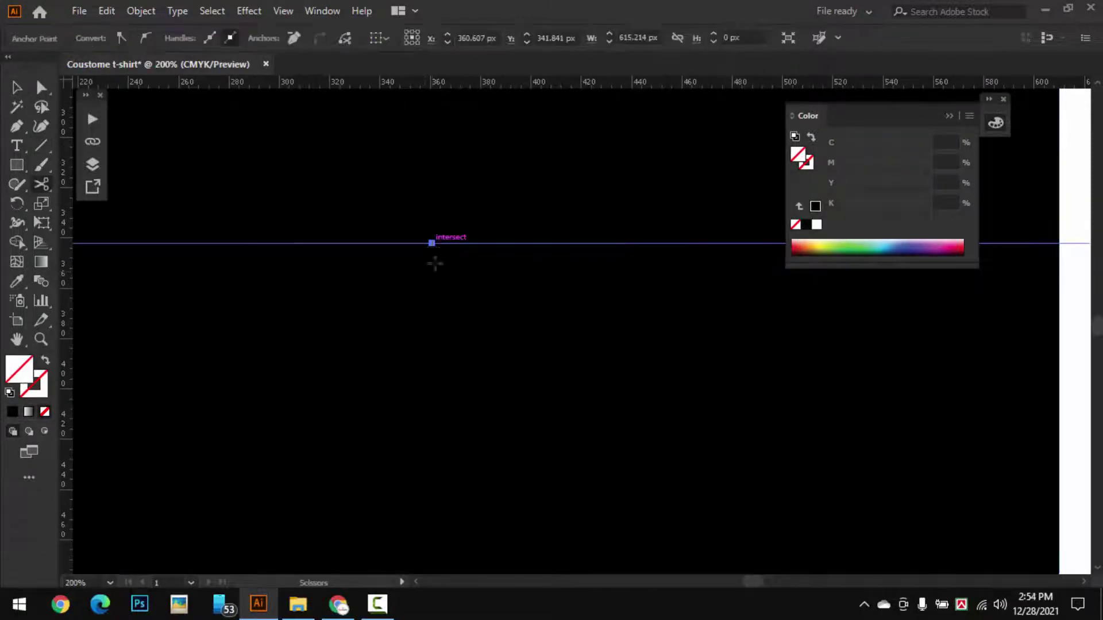
{"action": "scroll", "coordinate": [435, 265], "scroll_direction": "down", "scroll_amount": 4}
{"action": "key", "text": "v"}
{"action": "left_click", "coordinate": [273, 262]}
{"action": "left_click", "coordinate": [736, 363]}
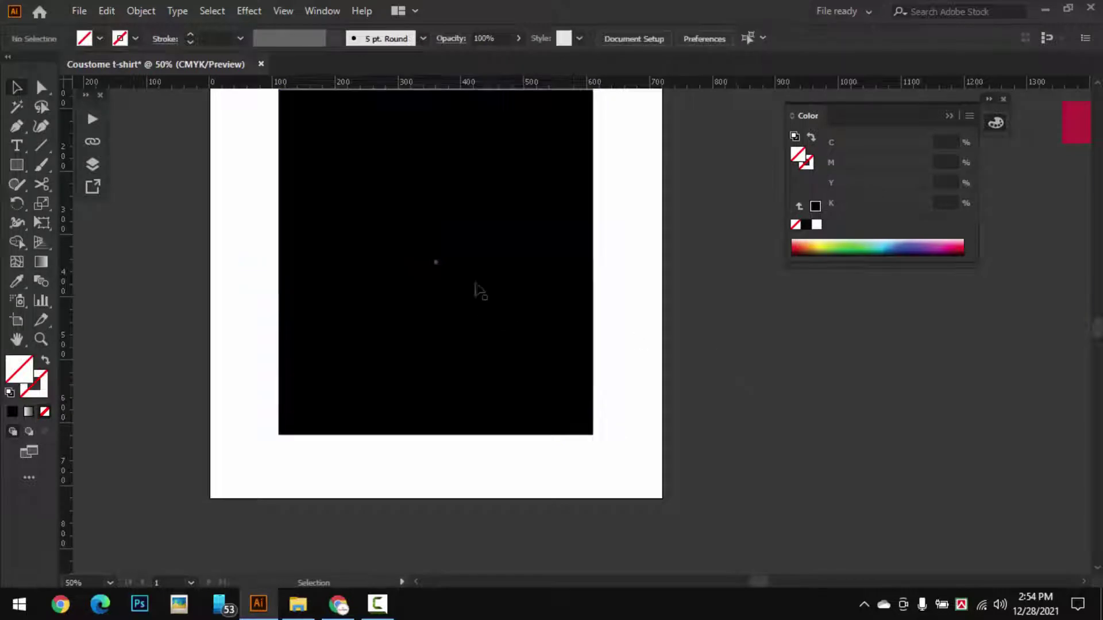
Examine the cut end of the line at the rectangle's centre in outline view
{"action": "key", "text": "ctrl+y"}
{"action": "scroll", "coordinate": [468, 270], "scroll_direction": "up", "scroll_amount": 5}
{"action": "left_click_drag", "start_coordinate": [467, 268], "coordinate": [475, 303]}
{"action": "left_click", "coordinate": [465, 308]}
{"action": "scroll", "coordinate": [426, 271], "scroll_direction": "up", "scroll_amount": 5}
{"action": "scroll", "coordinate": [476, 330], "scroll_direction": "down", "scroll_amount": 6}
{"action": "scroll", "coordinate": [482, 350], "scroll_direction": "up", "scroll_amount": 1}
{"action": "key", "text": "ctrl+y"}
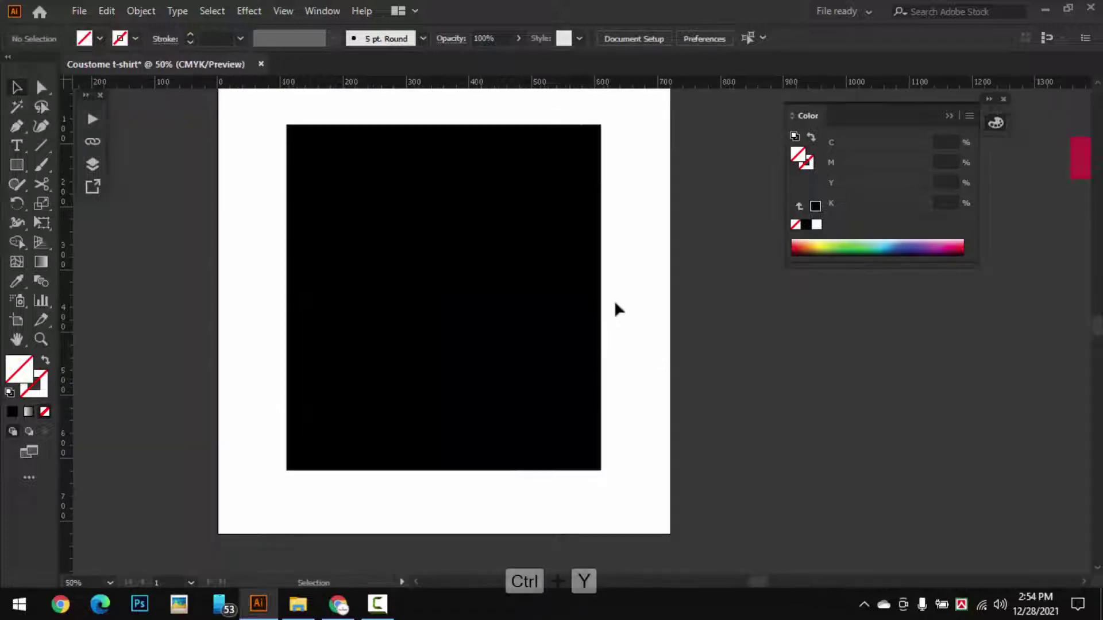
Give the remaining half of the line a white stroke
{"action": "left_click", "coordinate": [610, 299]}
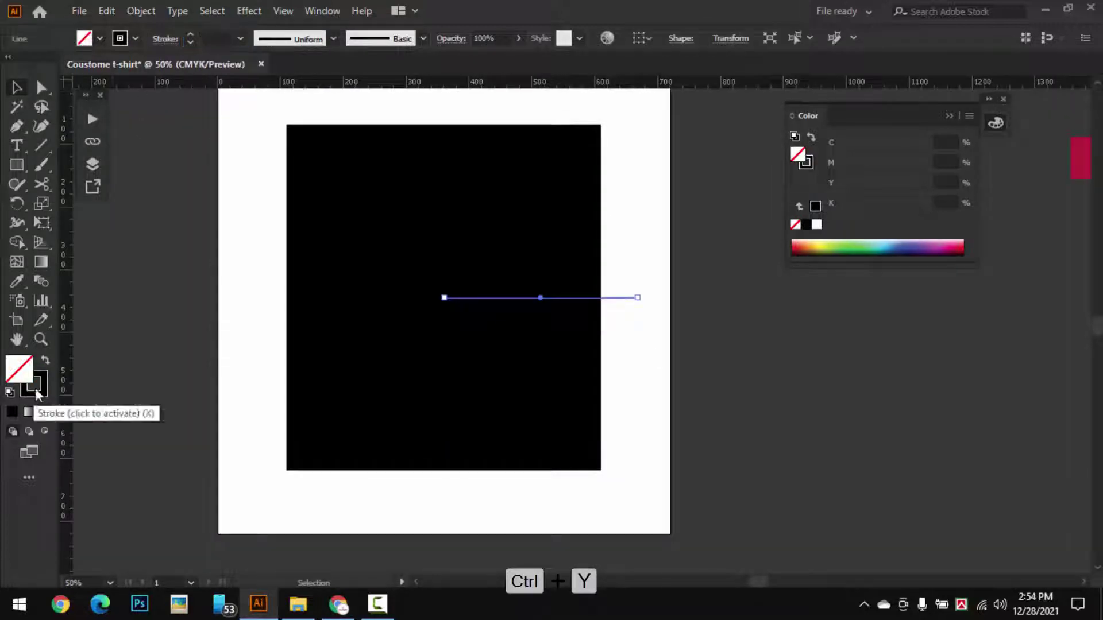
{"action": "left_click", "coordinate": [33, 386]}
{"action": "left_click", "coordinate": [816, 224]}
{"action": "left_click", "coordinate": [741, 312]}
Create a copy of the white line rotated by 360/16 degrees about its end at the rectangle's centre
{"action": "left_click_drag", "start_coordinate": [621, 271], "coordinate": [549, 258]}
{"action": "left_click", "coordinate": [511, 285]}
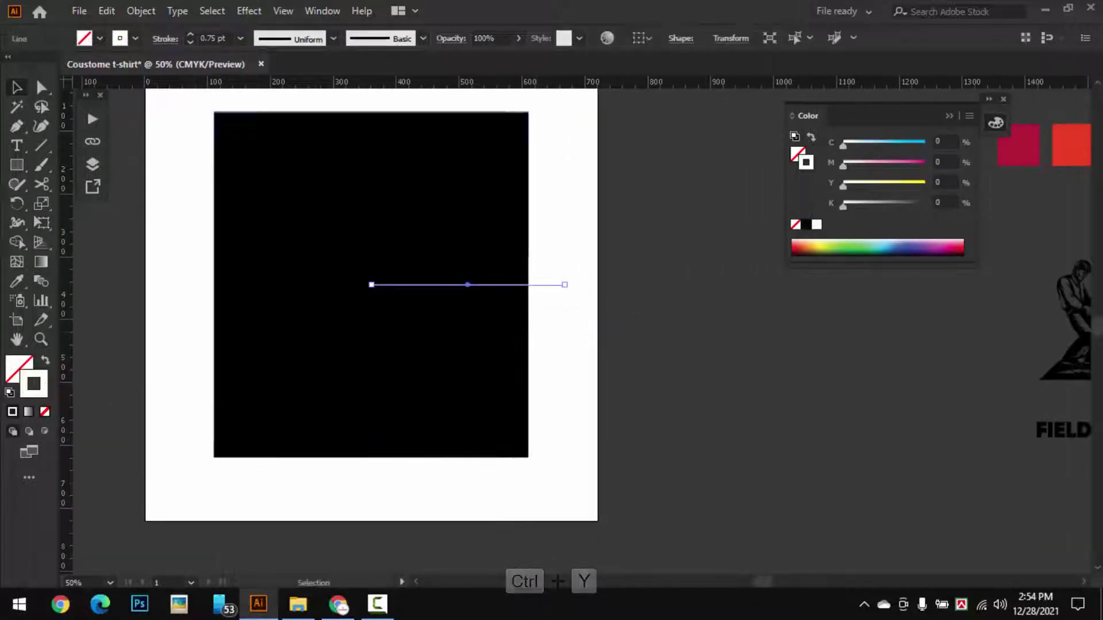
{"action": "left_click", "coordinate": [18, 203]}
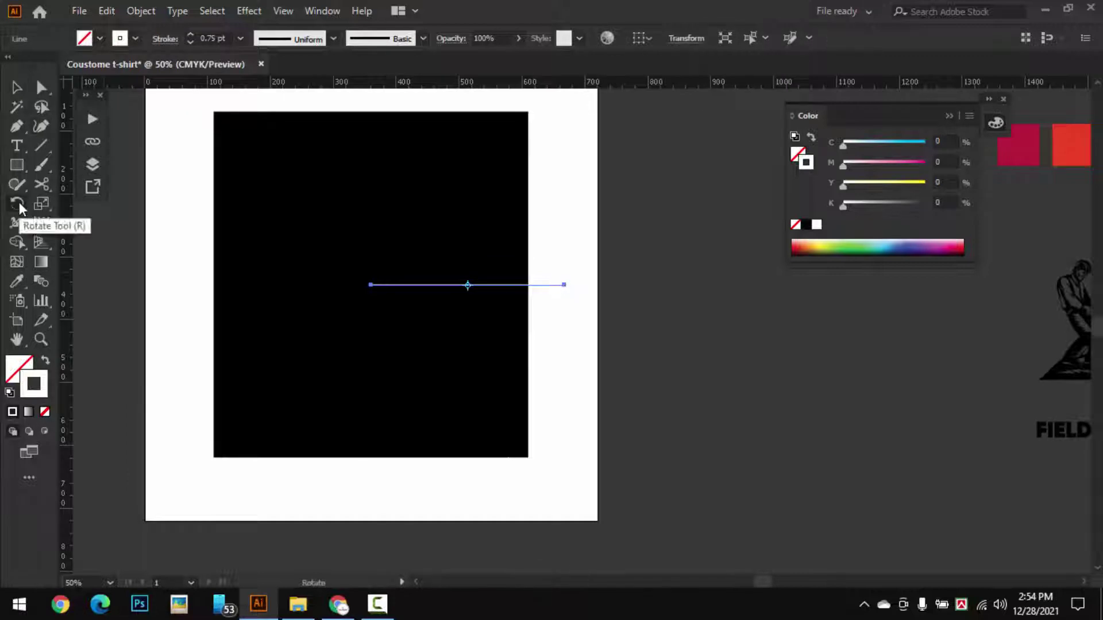
{"action": "left_click", "coordinate": [371, 285], "text": "alt"}
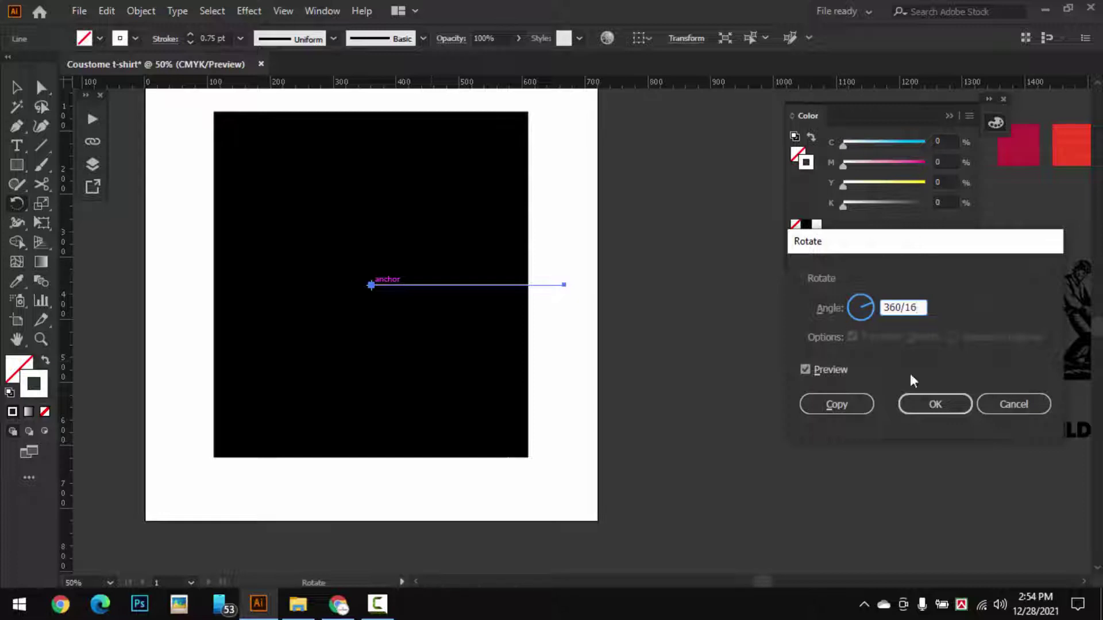
{"action": "key", "text": "Tab"}
{"action": "left_click", "coordinate": [837, 404]}
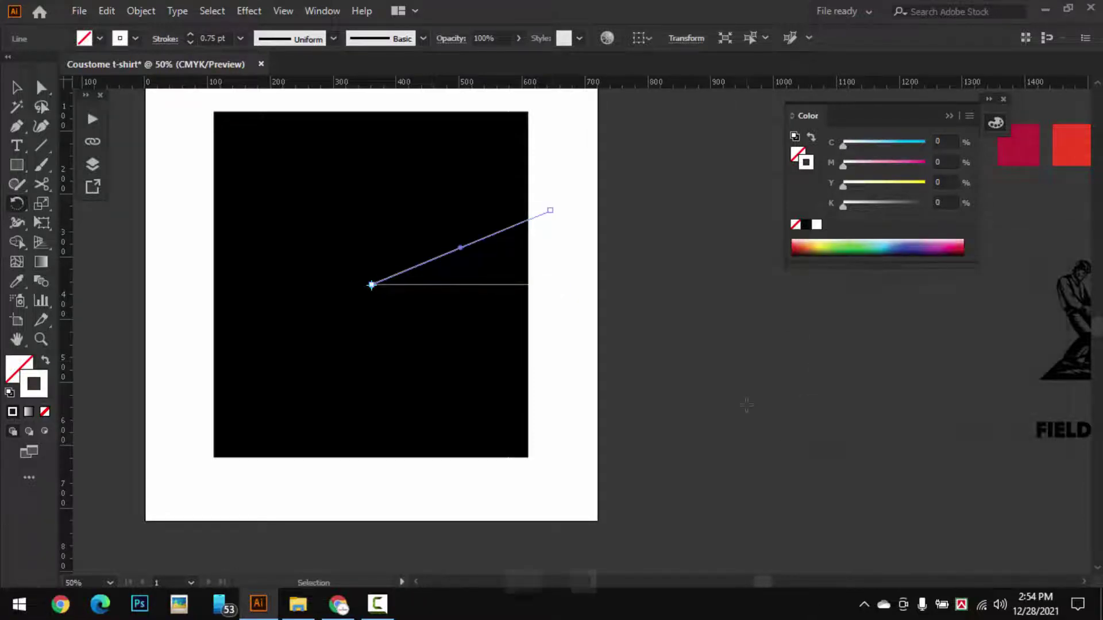
Repeat the rotated copy around the full circle to form a 16-ray burst over the rectangle
{"action": "key", "text": "ctrl+d"}
{"action": "key", "text": "ctrl+d"}
{"action": "key", "text": "ctrl+d"}
{"action": "key", "text": "ctrl+d"}
{"action": "key", "text": "ctrl+d"}
{"action": "key", "text": "ctrl+d"}
{"action": "key", "text": "ctrl+d"}
{"action": "key", "text": "ctrl+d"}
{"action": "key", "text": "ctrl+d"}
{"action": "key", "text": "ctrl+d"}
{"action": "key", "text": "ctrl+d"}
{"action": "key", "text": "ctrl+d"}
{"action": "key", "text": "ctrl+d"}
{"action": "key", "text": "ctrl+d"}
{"action": "key", "text": "ctrl+d"}
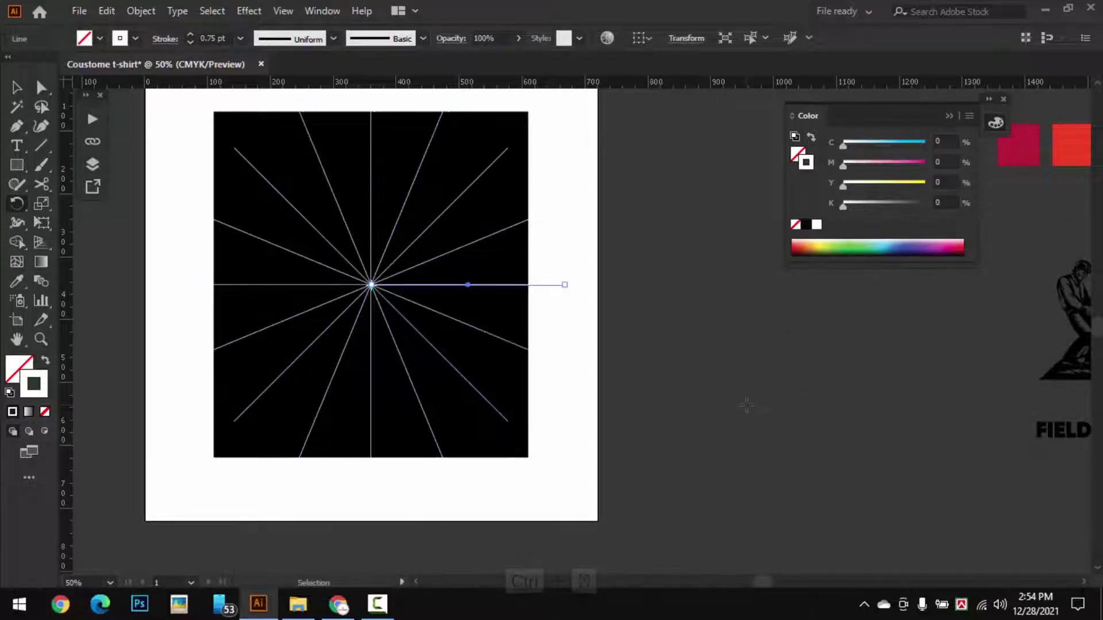
Hide the black rectangle and group the sixteen white lines
{"action": "key", "text": "ctrl+x"}
{"action": "key", "text": "v"}
{"action": "left_click", "coordinate": [544, 286]}
{"action": "left_click", "coordinate": [505, 310]}
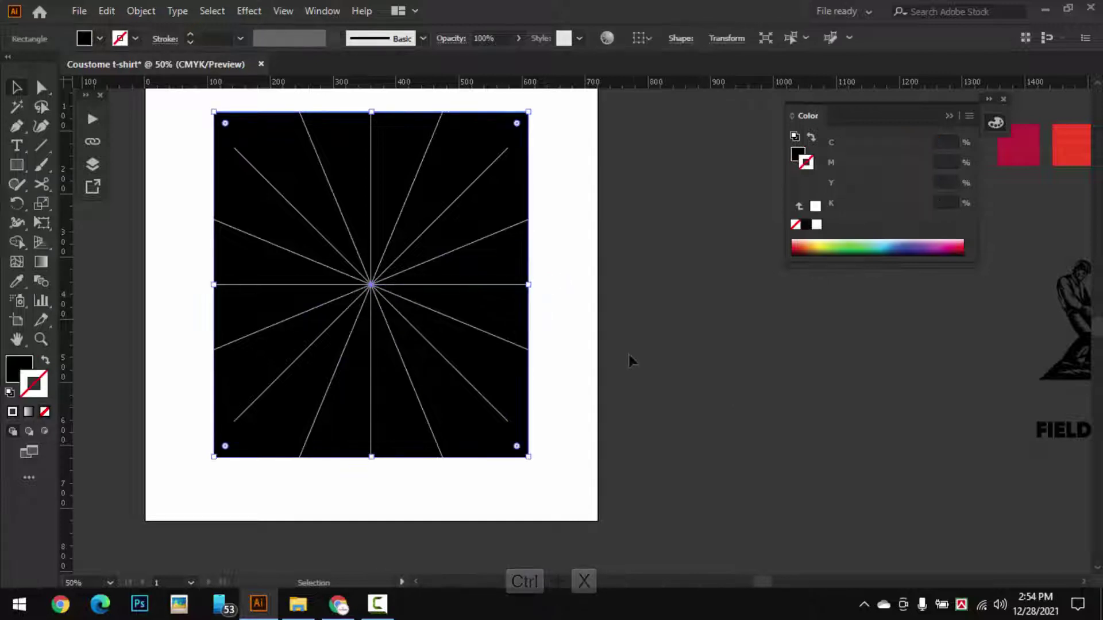
{"action": "key", "text": "ctrl+x"}
{"action": "key", "text": "ctrl+a"}
{"action": "key", "text": "ctrl+g"}
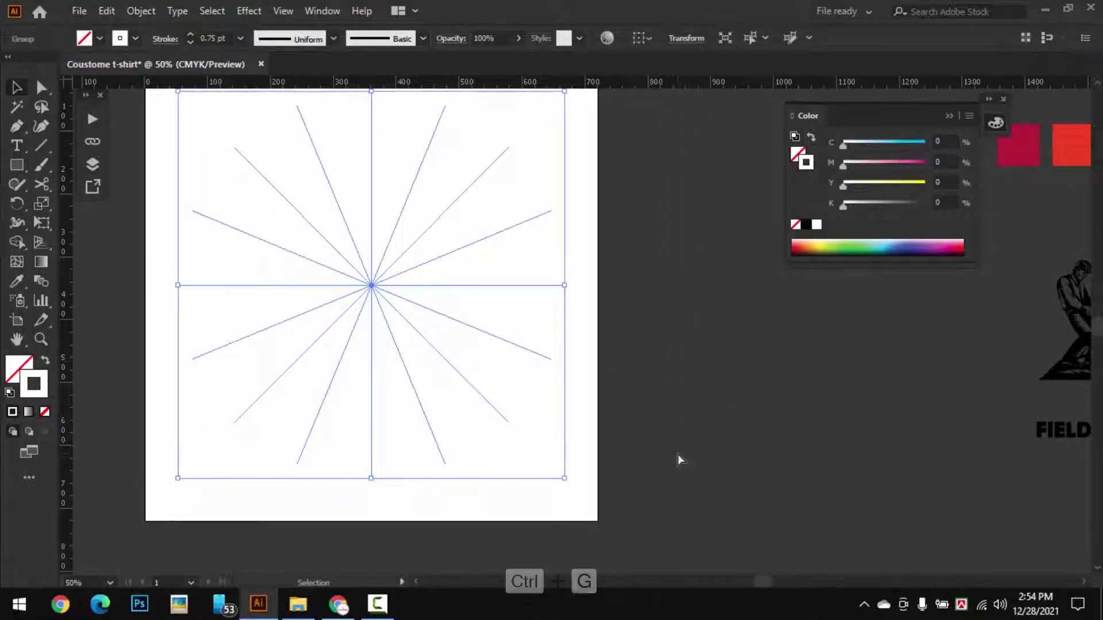
Show the hidden rectangle again and enlarge the line group about its centre until the rays extend past the rectangle's edges
{"action": "key", "text": "ctrl+alt+3"}
{"action": "left_click", "coordinate": [678, 455]}
{"action": "left_click", "coordinate": [416, 287]}
{"action": "left_click_drag", "start_coordinate": [565, 286], "coordinate": [626, 289]}
{"action": "left_click", "coordinate": [663, 357]}
{"action": "scroll", "coordinate": [480, 309], "scroll_direction": "down", "scroll_amount": 1}
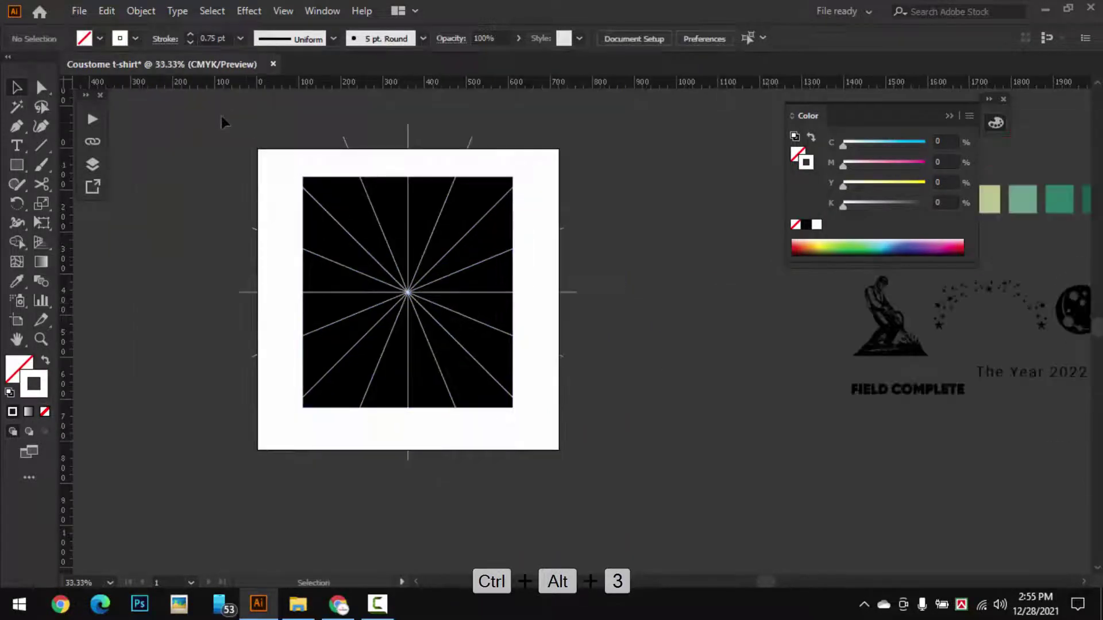
Split the rectangle into wedges along the rays with Pathfinder Divide
{"action": "left_click_drag", "start_coordinate": [219, 104], "coordinate": [625, 488]}
{"action": "left_click", "coordinate": [313, 12]}
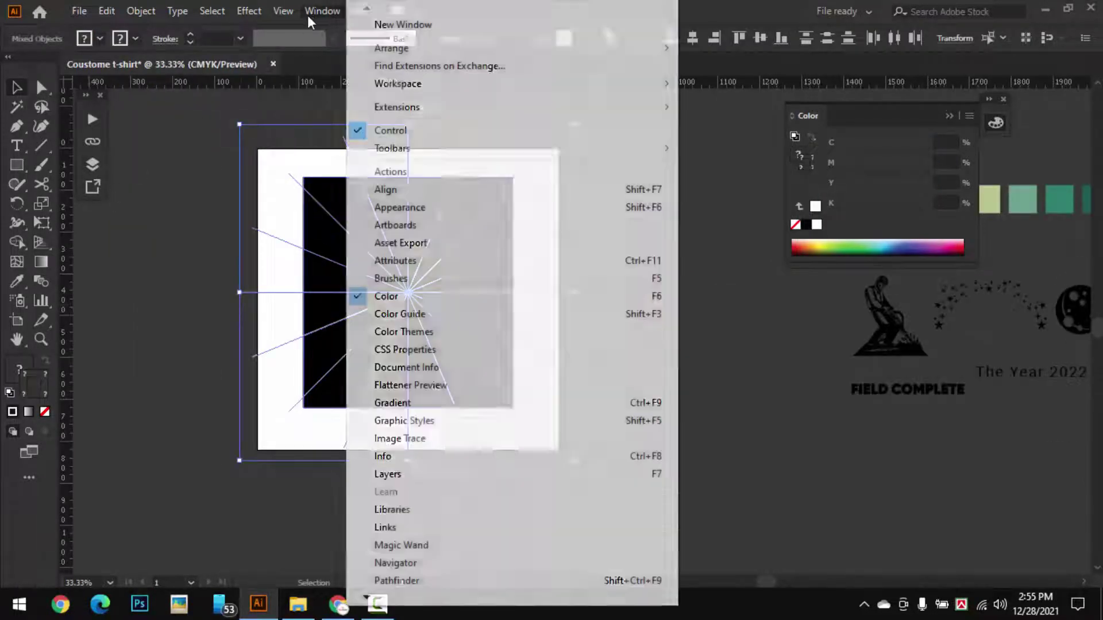
{"action": "left_click", "coordinate": [389, 580]}
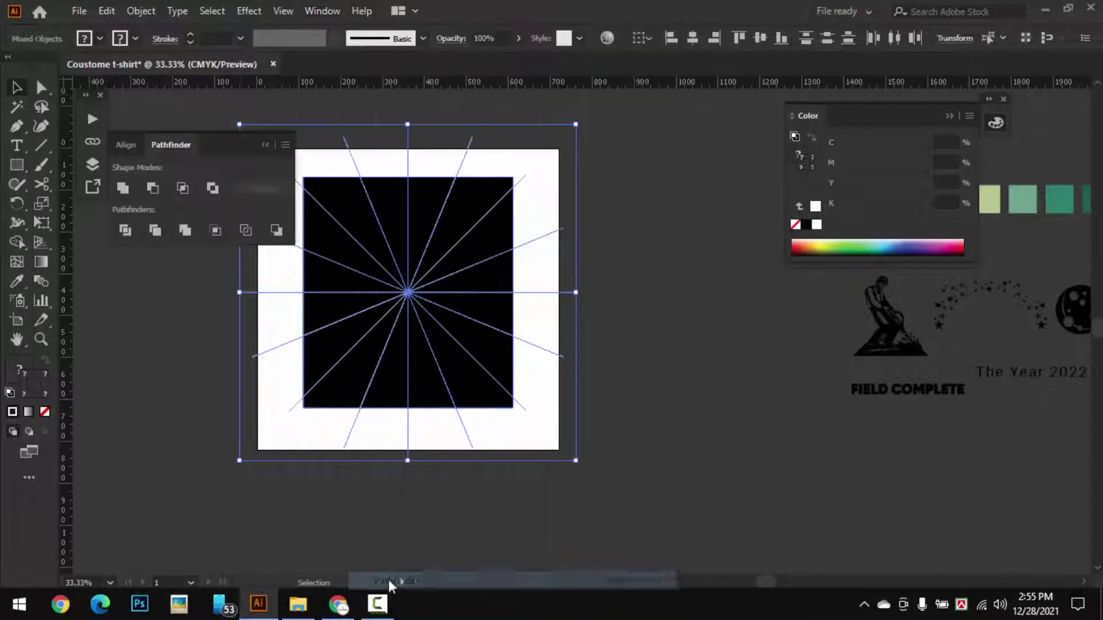
{"action": "left_click", "coordinate": [127, 233]}
{"action": "left_click", "coordinate": [190, 276]}
{"action": "left_click", "coordinate": [265, 145]}
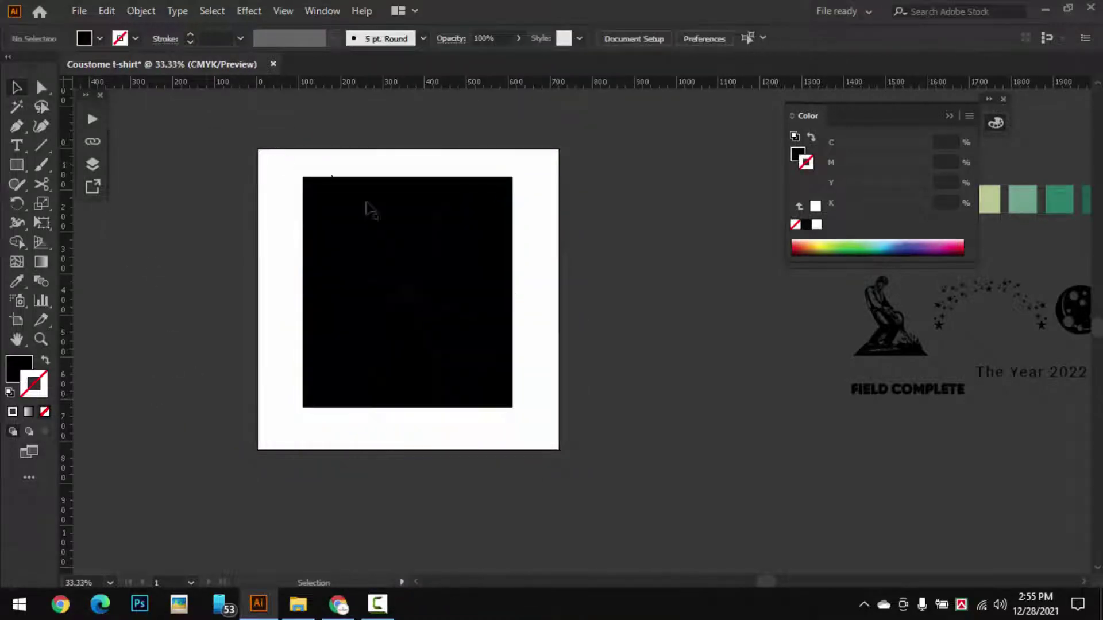
Ungroup the divided rectangle so each wedge can be selected separately
{"action": "left_click", "coordinate": [397, 232]}
{"action": "right_click", "coordinate": [400, 234]}
{"action": "left_click", "coordinate": [476, 370]}
{"action": "left_click", "coordinate": [600, 321]}
{"action": "left_click", "coordinate": [458, 277]}
{"action": "left_click", "coordinate": [626, 253]}
Move the row of eight colour swatches to just above the artboard
{"action": "left_click_drag", "start_coordinate": [655, 251], "coordinate": [518, 349]}
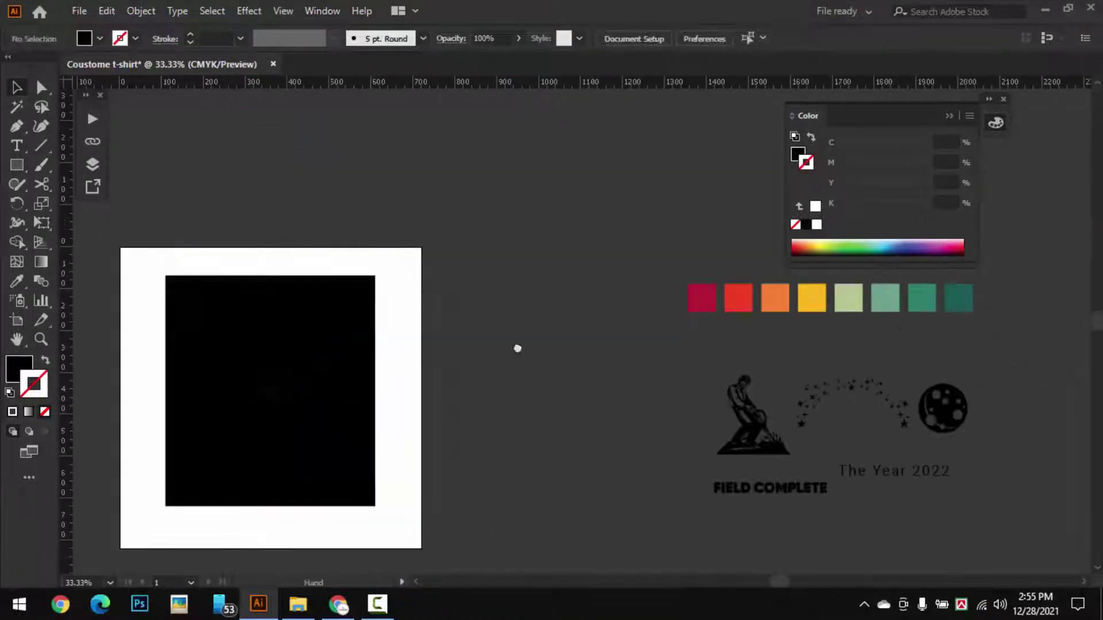
{"action": "left_click_drag", "start_coordinate": [966, 315], "coordinate": [967, 317]}
{"action": "left_click_drag", "start_coordinate": [957, 302], "coordinate": [422, 225]}
{"action": "left_click_drag", "start_coordinate": [499, 325], "coordinate": [598, 302]}
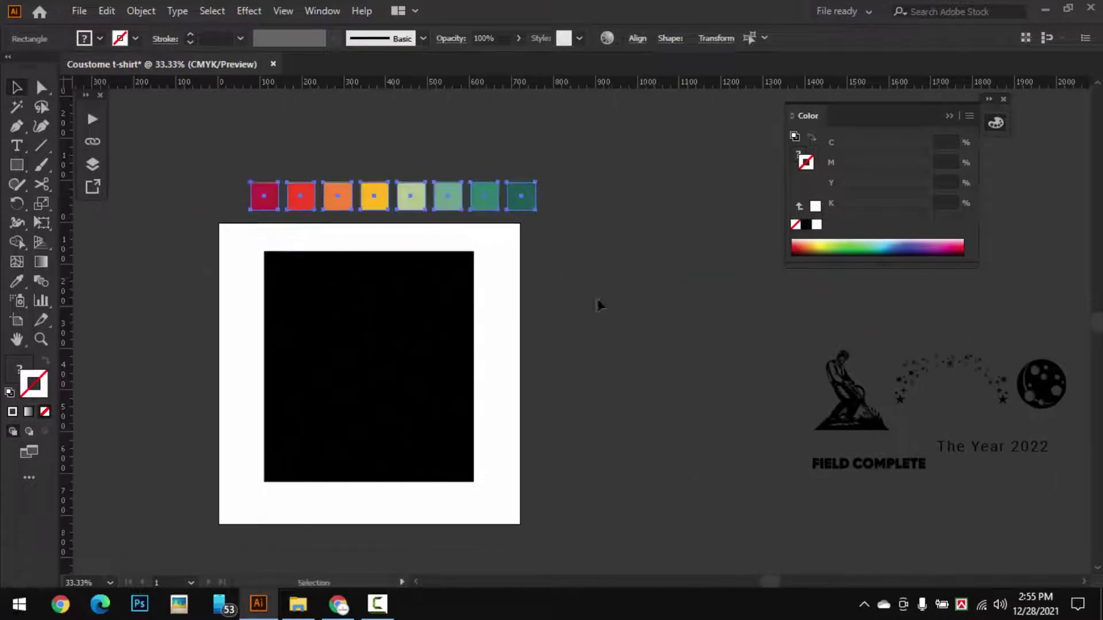
{"action": "left_click", "coordinate": [598, 302]}
Fill the wedge below the rectangle's upper-left corner with the crimson palette colour using the Eyedropper
{"action": "scroll", "coordinate": [287, 294], "scroll_direction": "up", "scroll_amount": 1}
{"action": "key", "text": "v"}
{"action": "left_click", "coordinate": [276, 290]}
{"action": "key", "text": "i"}
{"action": "left_click", "coordinate": [236, 137]}
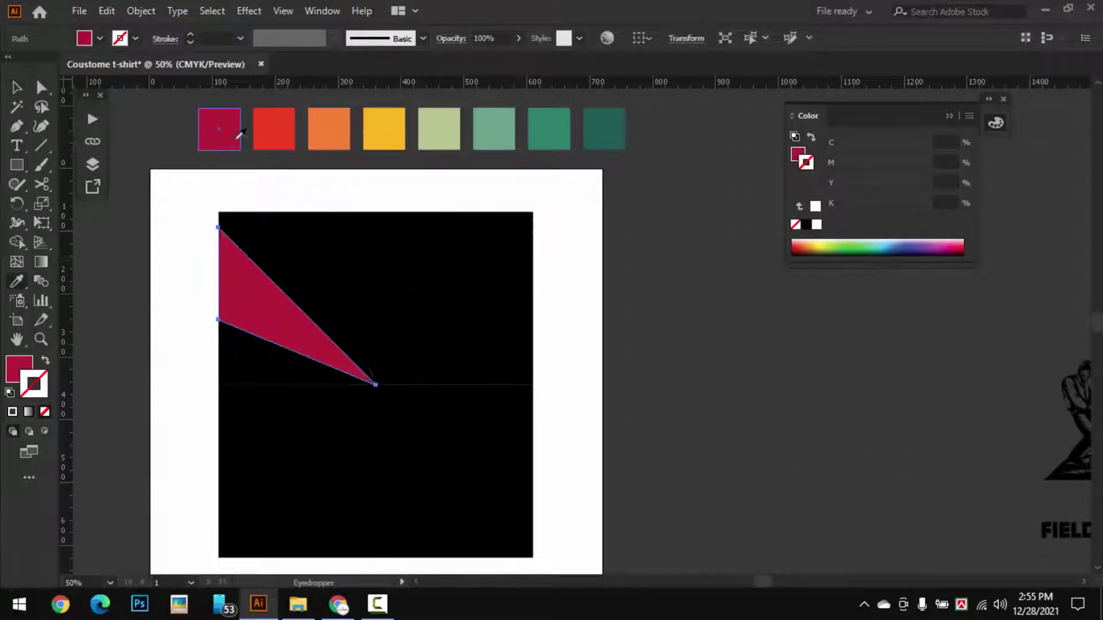
{"action": "key", "text": "c"}
{"action": "left_click", "coordinate": [290, 257]}
{"action": "left_click", "coordinate": [708, 323]}
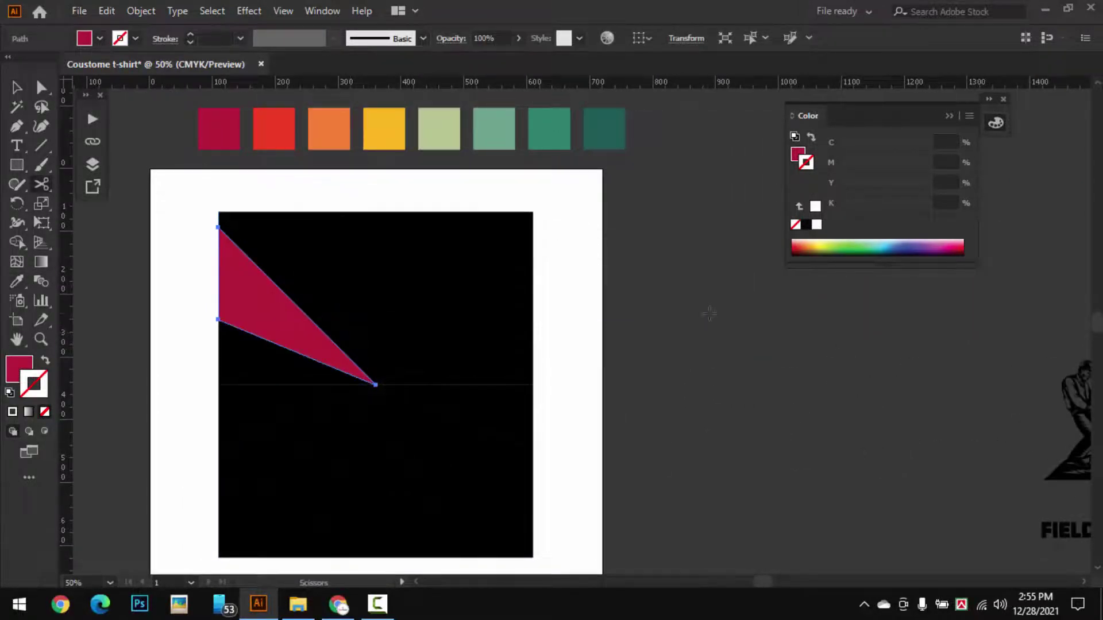
Fill the next two wedges clockwise with the red and orange palette colours
{"action": "key", "text": "v"}
{"action": "left_click", "coordinate": [291, 282]}
{"action": "key", "text": "i"}
{"action": "left_click", "coordinate": [276, 117]}
{"action": "key", "text": "v"}
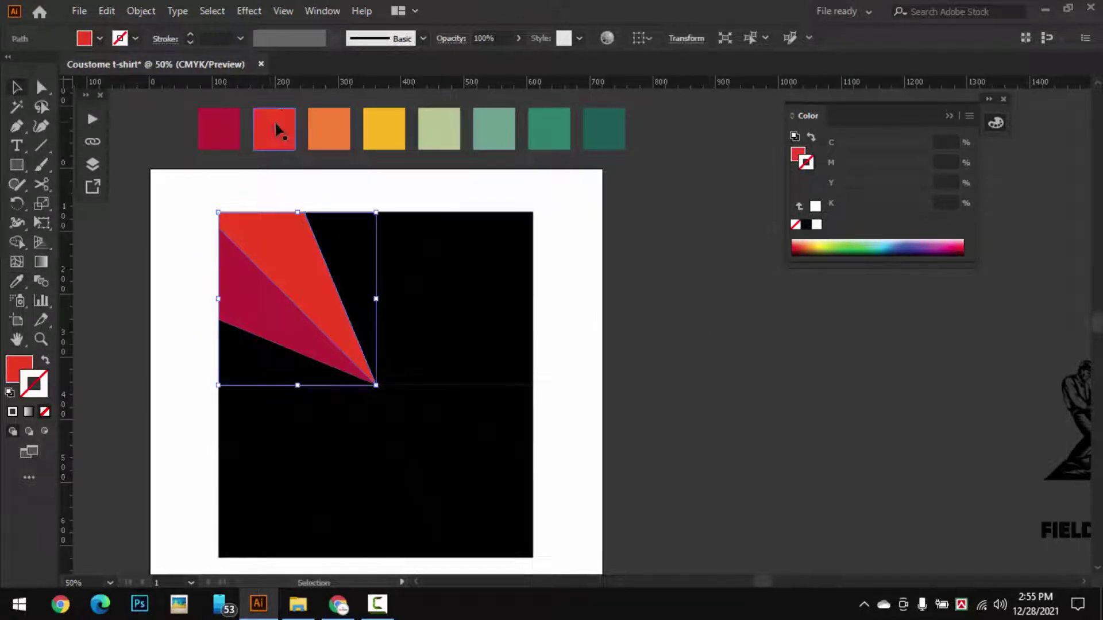
{"action": "left_click", "coordinate": [367, 257]}
{"action": "left_click", "coordinate": [351, 119]}
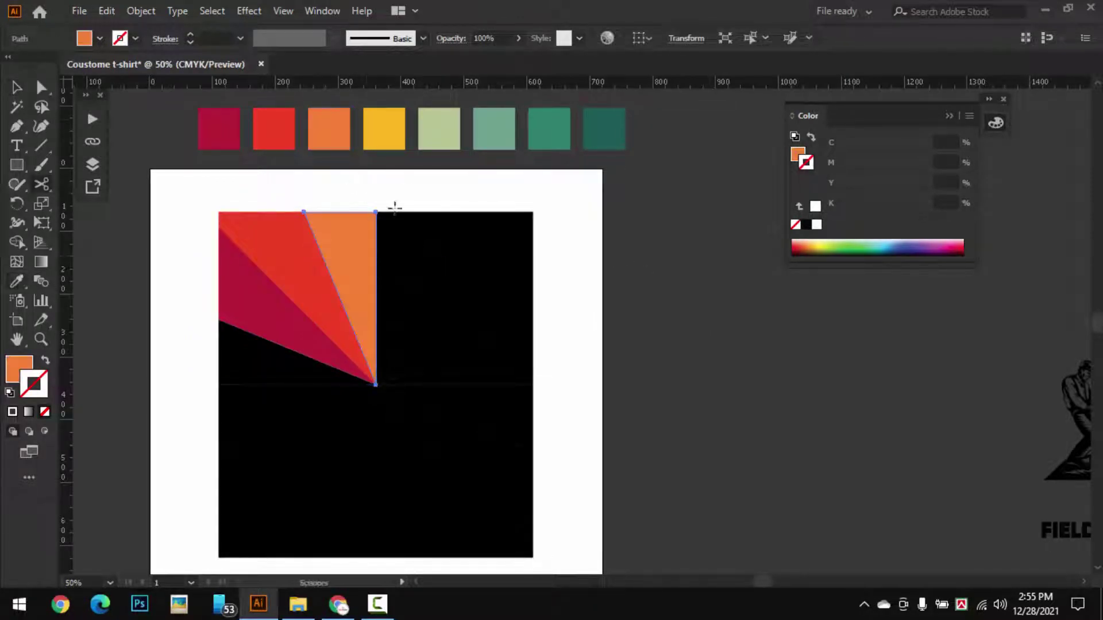
Fill the two wedges clockwise of the orange one with the yellow and light green palette colours
{"action": "key", "text": "v"}
{"action": "left_click", "coordinate": [406, 246]}
{"action": "key", "text": "i"}
{"action": "left_click", "coordinate": [384, 130]}
{"action": "key", "text": "v"}
{"action": "left_click", "coordinate": [468, 264]}
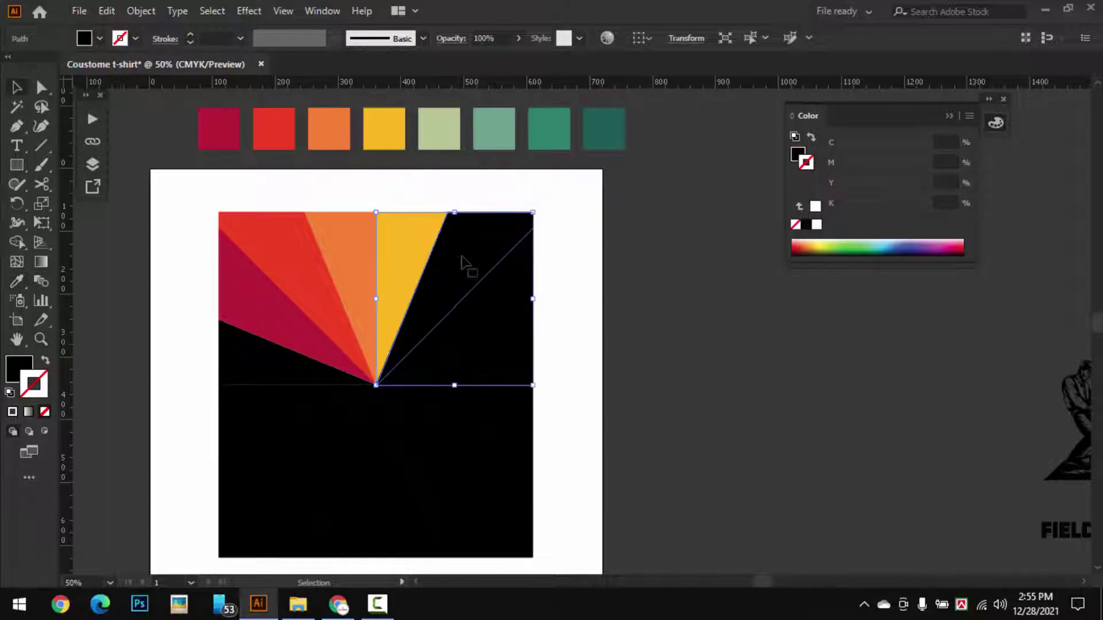
{"action": "key", "text": "i"}
{"action": "left_click", "coordinate": [439, 128]}
Fill the two wedges clockwise of the light green one with the pale teal and medium green palette colours
{"action": "key", "text": "v"}
{"action": "left_click", "coordinate": [506, 315]}
{"action": "key", "text": "i"}
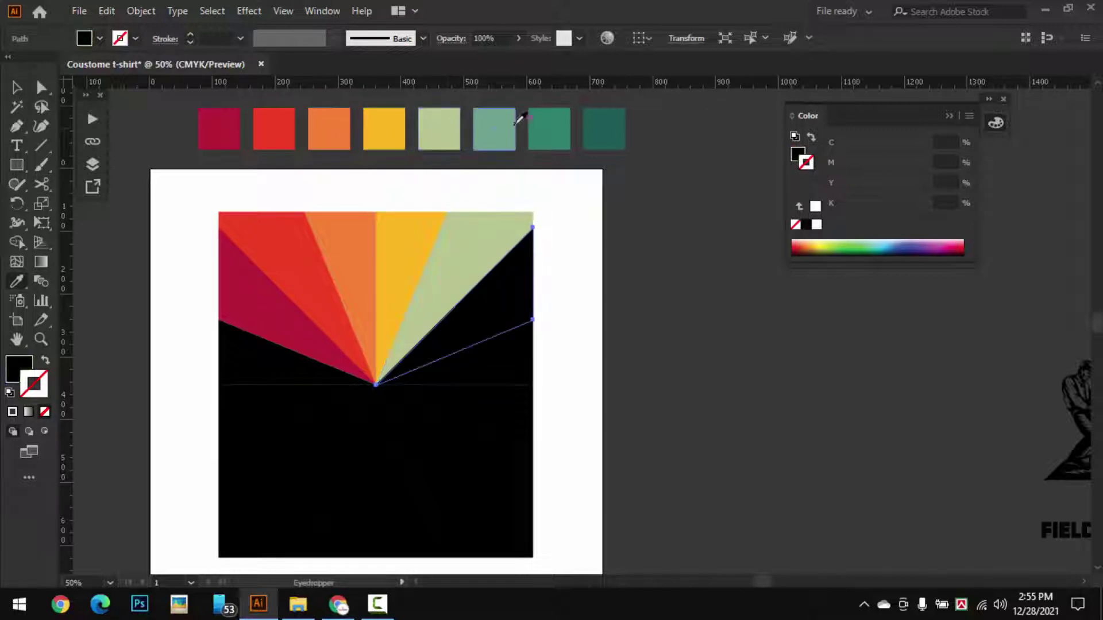
{"action": "left_click", "coordinate": [494, 129]}
{"action": "key", "text": "v"}
{"action": "left_click", "coordinate": [554, 135]}
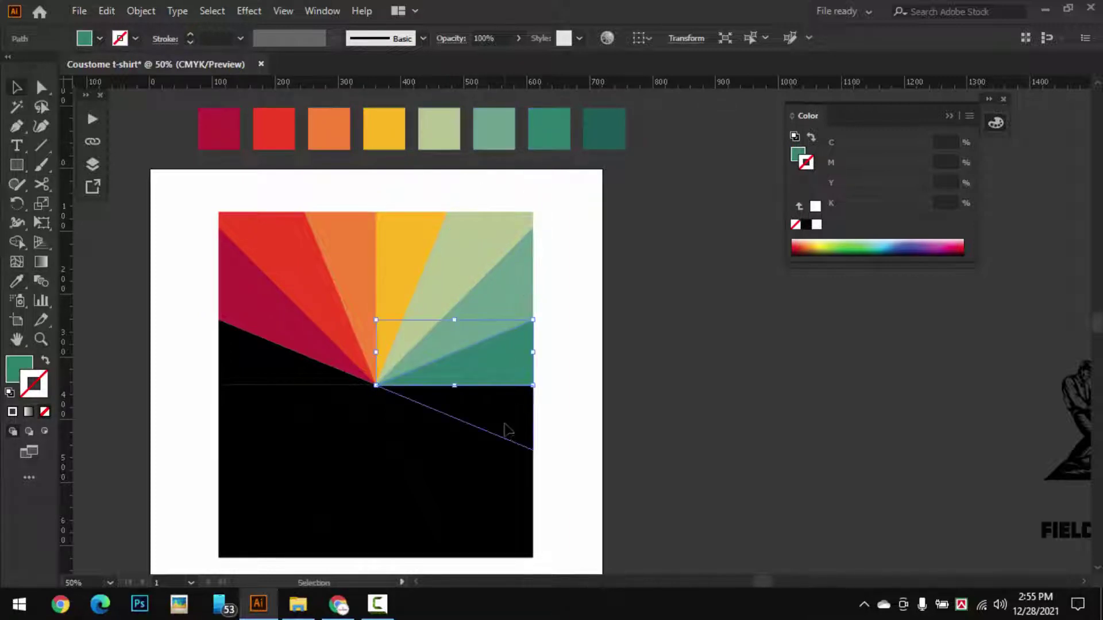
Fill the wedge just below the centre line on the rectangle's right side with the dark green palette colour
{"action": "left_click", "coordinate": [505, 424]}
{"action": "key", "text": "i"}
{"action": "left_click", "coordinate": [607, 133]}
{"action": "key", "text": "v"}
{"action": "left_click", "coordinate": [642, 305]}
{"action": "scroll", "coordinate": [655, 317], "scroll_direction": "down", "scroll_amount": 2}
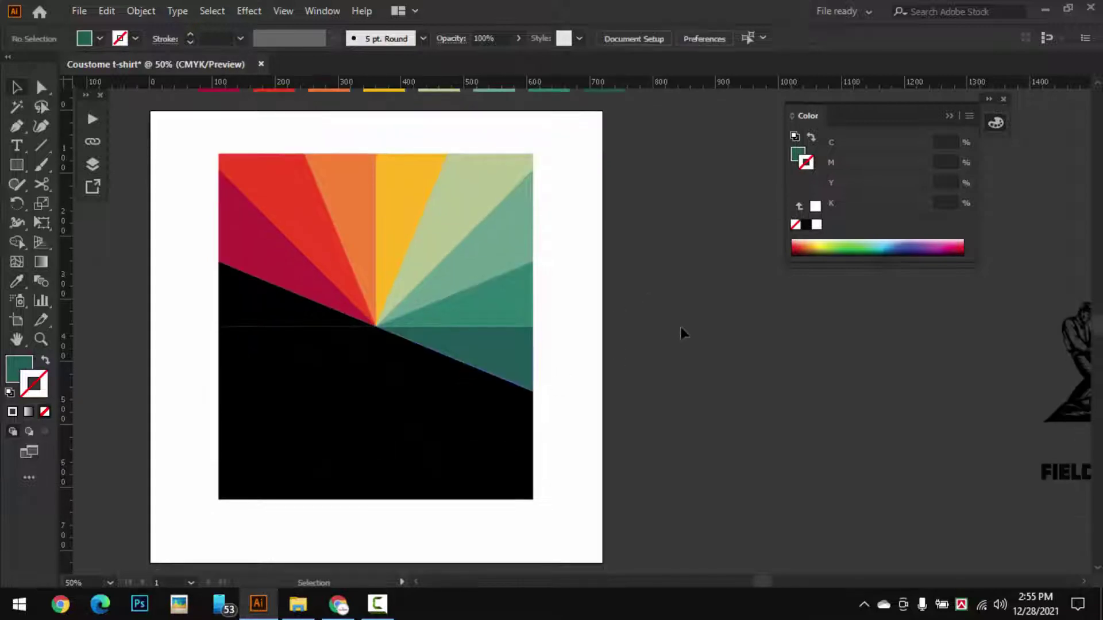
Restart the colour sequence by filling the wedge below the dark green one with crimson
{"action": "scroll", "coordinate": [648, 301], "scroll_direction": "up", "scroll_amount": 2}
{"action": "left_click", "coordinate": [492, 463]}
{"action": "key", "text": "i"}
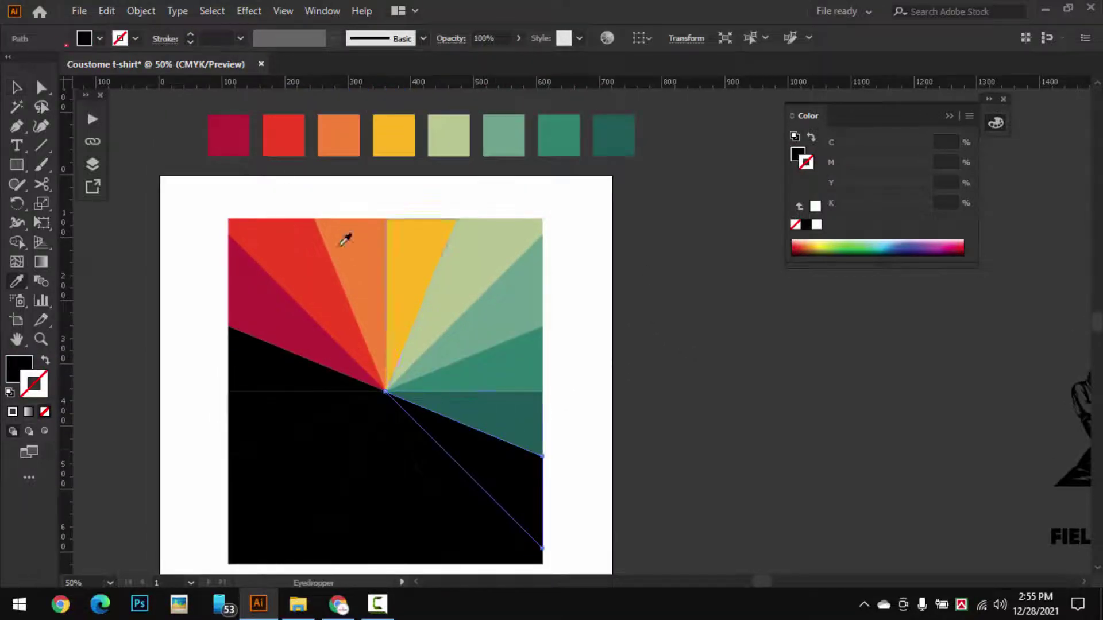
{"action": "left_click", "coordinate": [234, 141]}
{"action": "key", "text": "v"}
{"action": "left_click", "coordinate": [420, 486]}
{"action": "left_click", "coordinate": [446, 493]}
{"action": "left_click", "coordinate": [573, 486]}
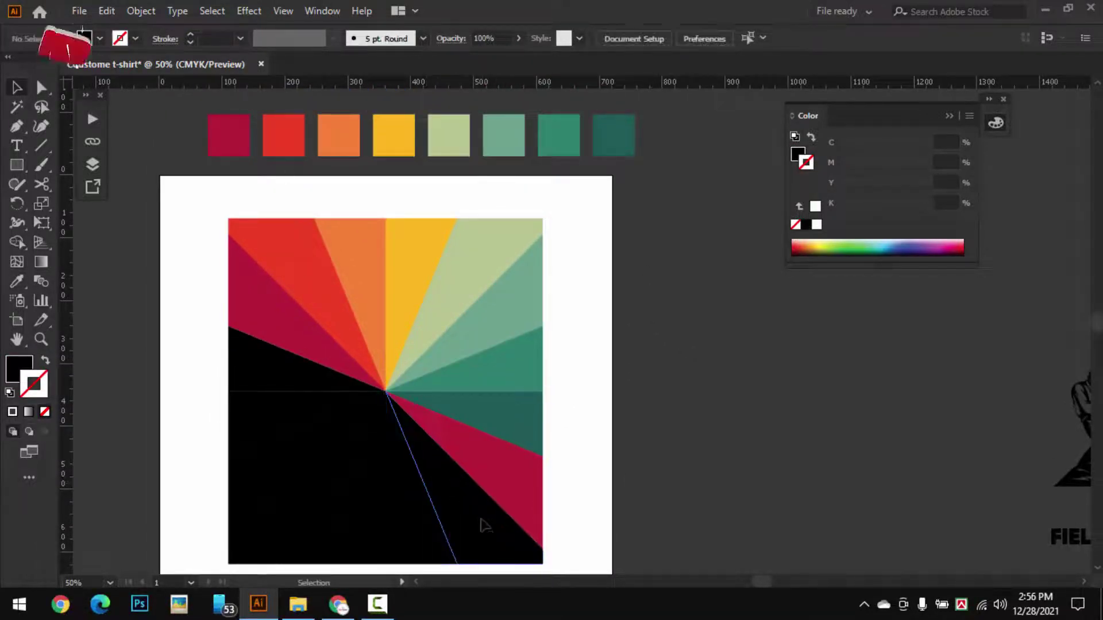
Fill the wedge at the rectangle's lower-right corner with the red palette colour
{"action": "left_click", "coordinate": [485, 525]}
{"action": "key", "text": "i"}
{"action": "left_click", "coordinate": [283, 135]}
{"action": "key", "text": "v"}
Fill the bottom wedge just right of the vertical centre line with the orange palette colour
{"action": "left_click", "coordinate": [408, 496]}
{"action": "key", "text": "i"}
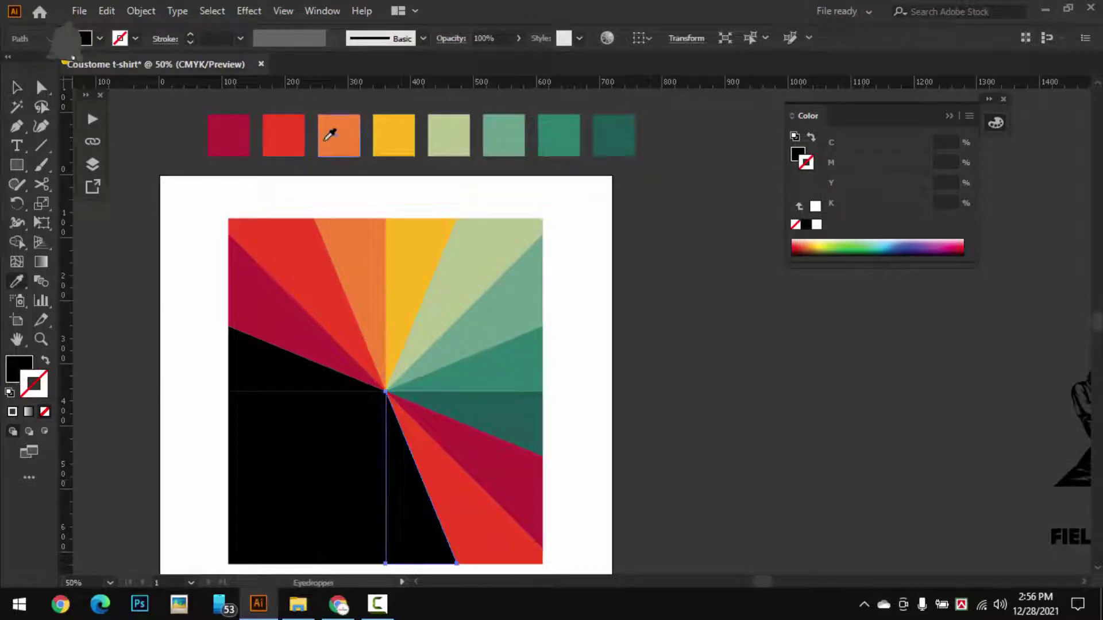
{"action": "left_click", "coordinate": [293, 145]}
{"action": "key", "text": "v"}
{"action": "left_click", "coordinate": [383, 494]}
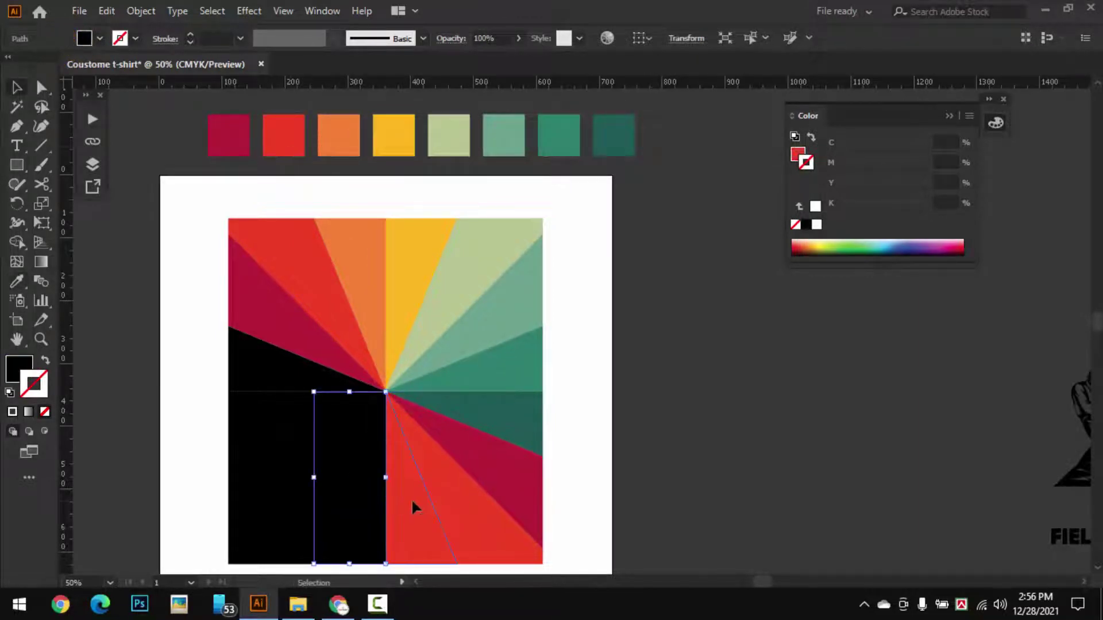
{"action": "left_click", "coordinate": [411, 503]}
{"action": "key", "text": "i"}
{"action": "left_click", "coordinate": [338, 136]}
Fill the two bottom wedges left of the vertical centre line with the yellow and light green palette colours
{"action": "key", "text": "v"}
{"action": "left_click", "coordinate": [353, 509]}
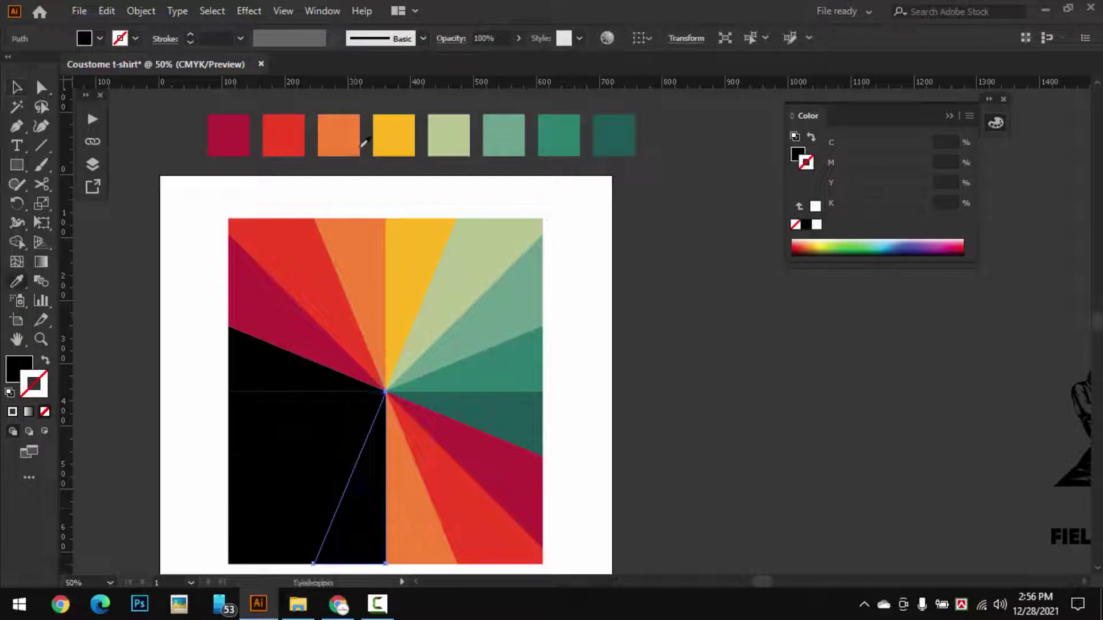
{"action": "left_click", "coordinate": [393, 135]}
{"action": "key", "text": "v"}
{"action": "left_click", "coordinate": [338, 458]}
{"action": "key", "text": "i"}
{"action": "left_click", "coordinate": [449, 135]}
Fill the two remaining wedges below the horizontal centre line on the left with pale teal and medium green
{"action": "key", "text": "v"}
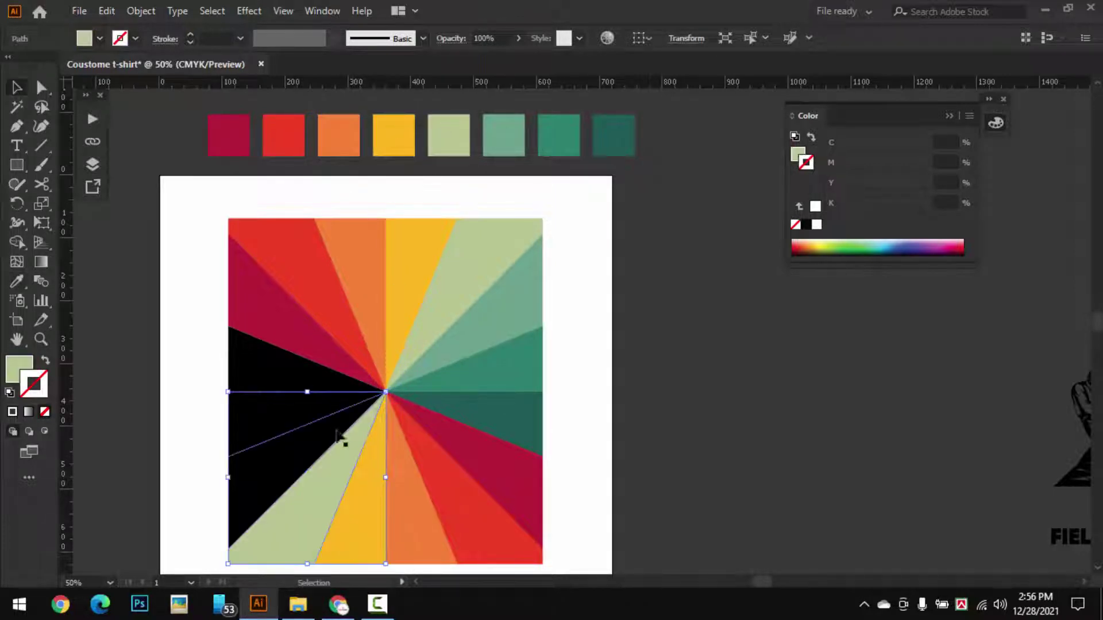
{"action": "left_click", "coordinate": [336, 431]}
{"action": "key", "text": "i"}
{"action": "left_click", "coordinate": [504, 135]}
{"action": "key", "text": "v"}
{"action": "left_click", "coordinate": [310, 405]}
{"action": "key", "text": "i"}
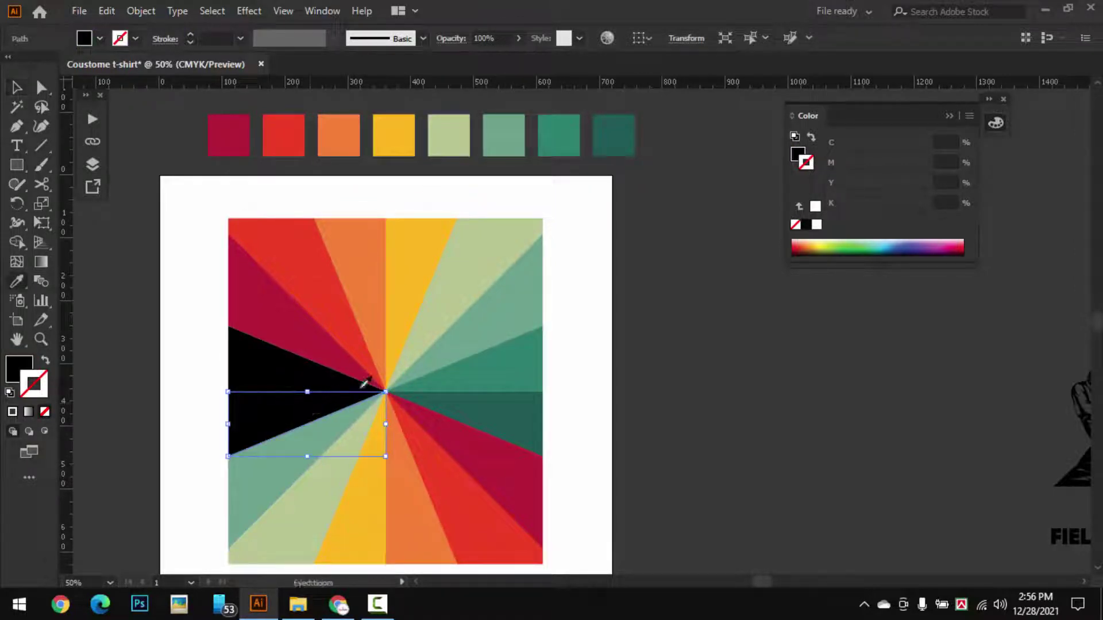
{"action": "left_click", "coordinate": [553, 146]}
Fill the last black wedge with the dark green palette colour to complete the sunburst
{"action": "left_click", "coordinate": [265, 380]}
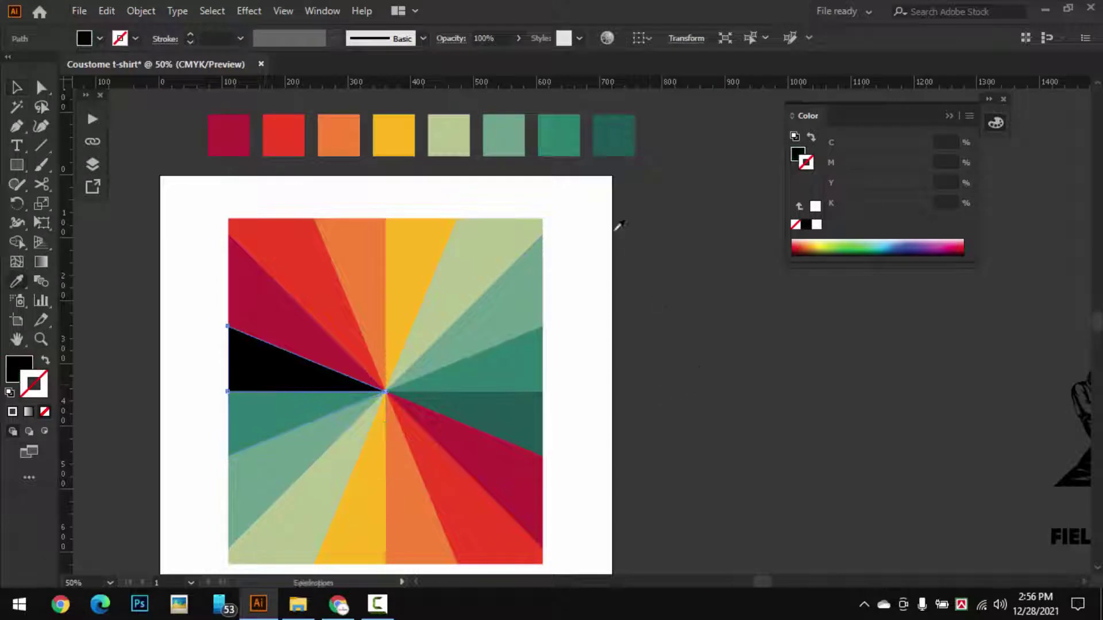
{"action": "left_click", "coordinate": [610, 137]}
{"action": "key", "text": "v"}
{"action": "left_click", "coordinate": [655, 276]}
{"action": "scroll", "coordinate": [584, 347], "scroll_direction": "down", "scroll_amount": 3}
{"action": "scroll", "coordinate": [544, 384], "scroll_direction": "up", "scroll_amount": 2}
Move the colour swatches away from the artboard to the empty canvas above the other artwork
{"action": "left_click_drag", "start_coordinate": [385, 186], "coordinate": [316, 285]}
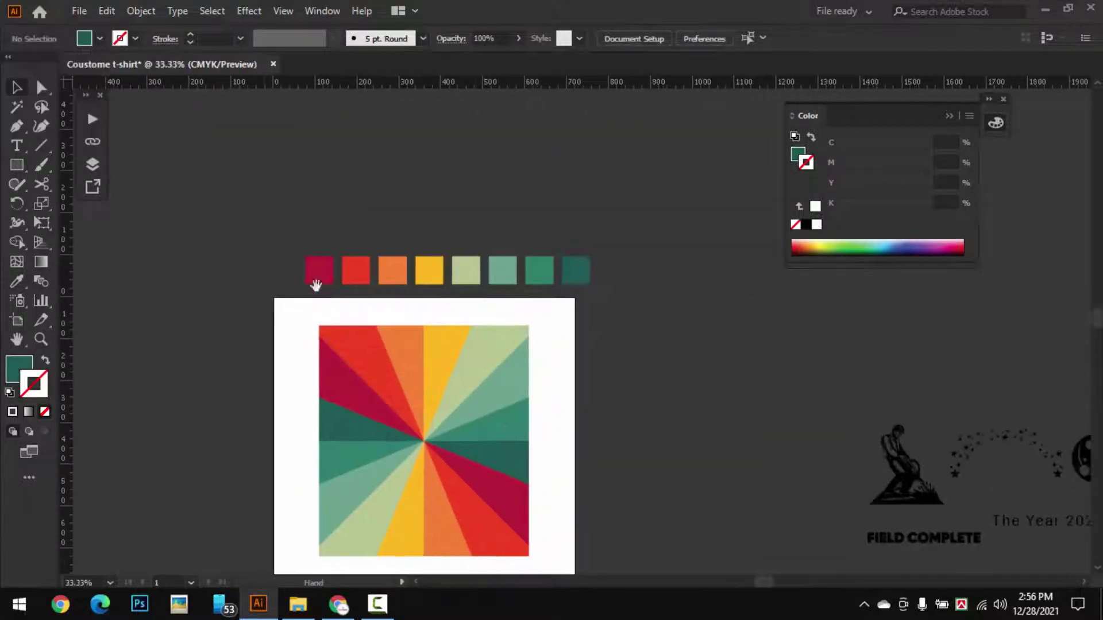
{"action": "left_click_drag", "start_coordinate": [645, 273], "coordinate": [646, 274]}
{"action": "left_click_drag", "start_coordinate": [577, 279], "coordinate": [576, 146]}
{"action": "left_click_drag", "start_coordinate": [473, 353], "coordinate": [234, 492]}
{"action": "left_click_drag", "start_coordinate": [262, 276], "coordinate": [928, 386]}
{"action": "left_click", "coordinate": [550, 422]}
Group all the coloured wedges of the sunburst
{"action": "scroll", "coordinate": [550, 422], "scroll_direction": "down", "scroll_amount": 2}
{"action": "left_click_drag", "start_coordinate": [378, 510], "coordinate": [437, 370]}
{"action": "scroll", "coordinate": [527, 352], "scroll_direction": "up", "scroll_amount": 3}
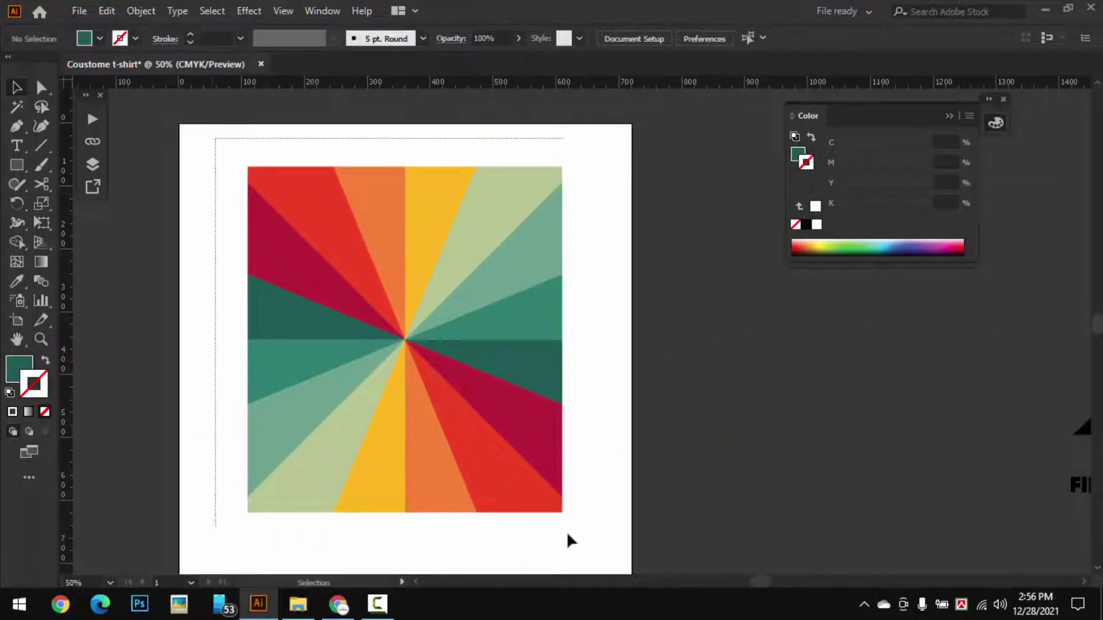
{"action": "left_click_drag", "start_coordinate": [567, 533], "coordinate": [591, 533]}
{"action": "key", "text": "ctrl+g"}
{"action": "left_click", "coordinate": [597, 459]}
Move the arc of stars onto the upper part of the sunburst and send the sunburst to the back
{"action": "scroll", "coordinate": [597, 460], "scroll_direction": "down", "scroll_amount": 3}
{"action": "left_click_drag", "start_coordinate": [656, 468], "coordinate": [582, 434]}
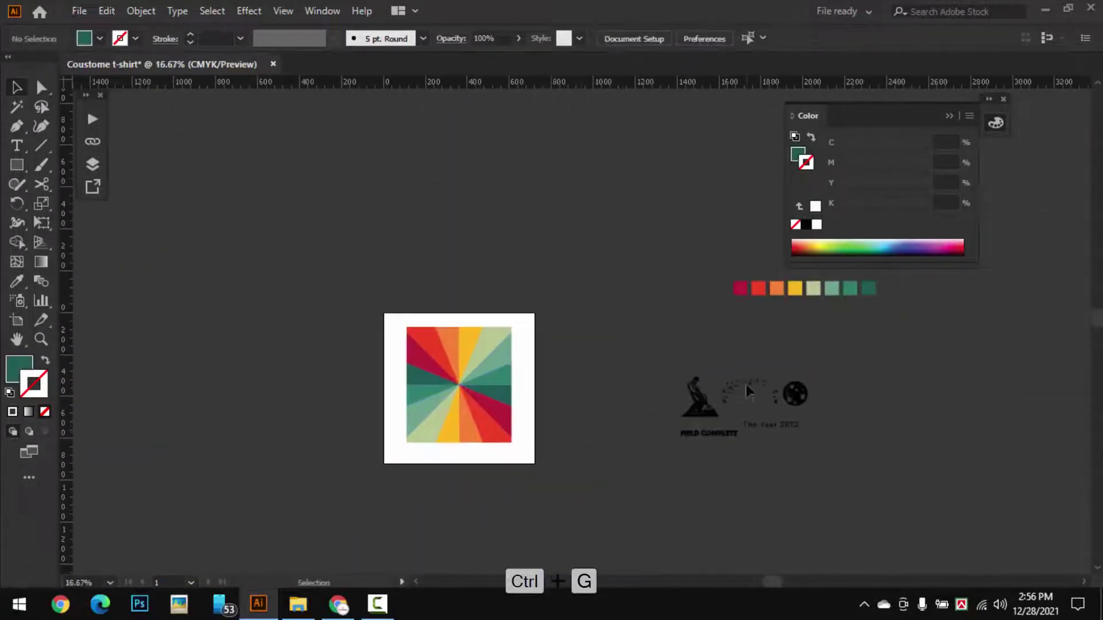
{"action": "left_click_drag", "start_coordinate": [746, 384], "coordinate": [455, 343]}
{"action": "scroll", "coordinate": [454, 343], "scroll_direction": "up", "scroll_amount": 4}
{"action": "left_click", "coordinate": [566, 375]}
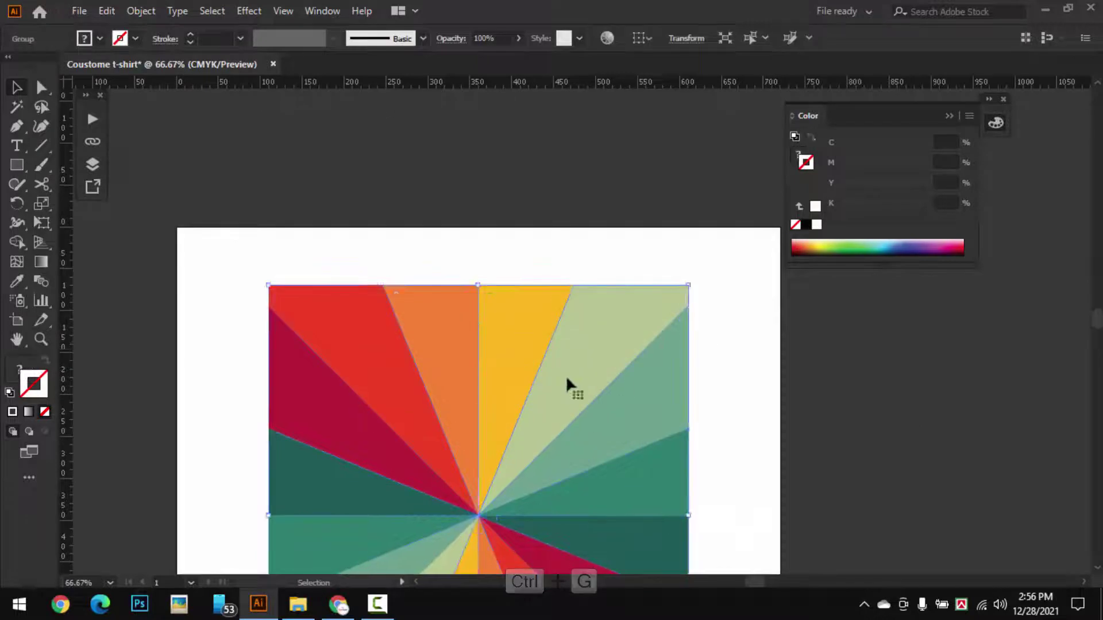
{"action": "key", "text": "ctrl+shift+bracketleft"}
{"action": "left_click", "coordinate": [766, 369]}
Enlarge the star arc to about 444 by 200 px and centre it horizontally on the sunburst
{"action": "left_click", "coordinate": [581, 418]}
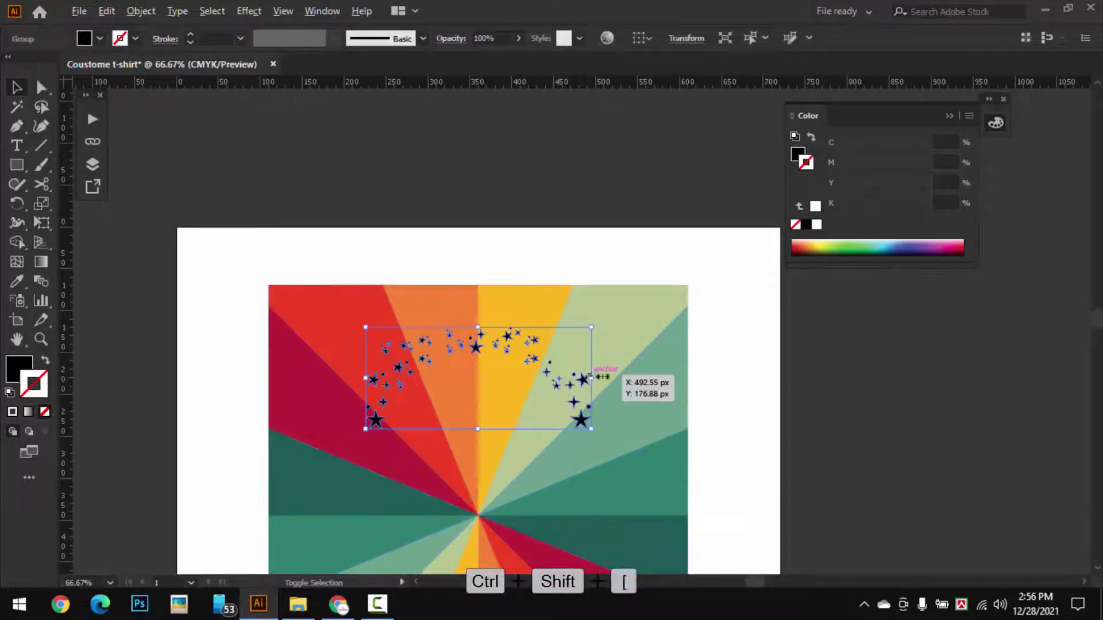
{"action": "left_click_drag", "start_coordinate": [591, 377], "coordinate": [669, 377]}
{"action": "left_click_drag", "start_coordinate": [589, 355], "coordinate": [572, 368]}
{"action": "left_click", "coordinate": [620, 310]}
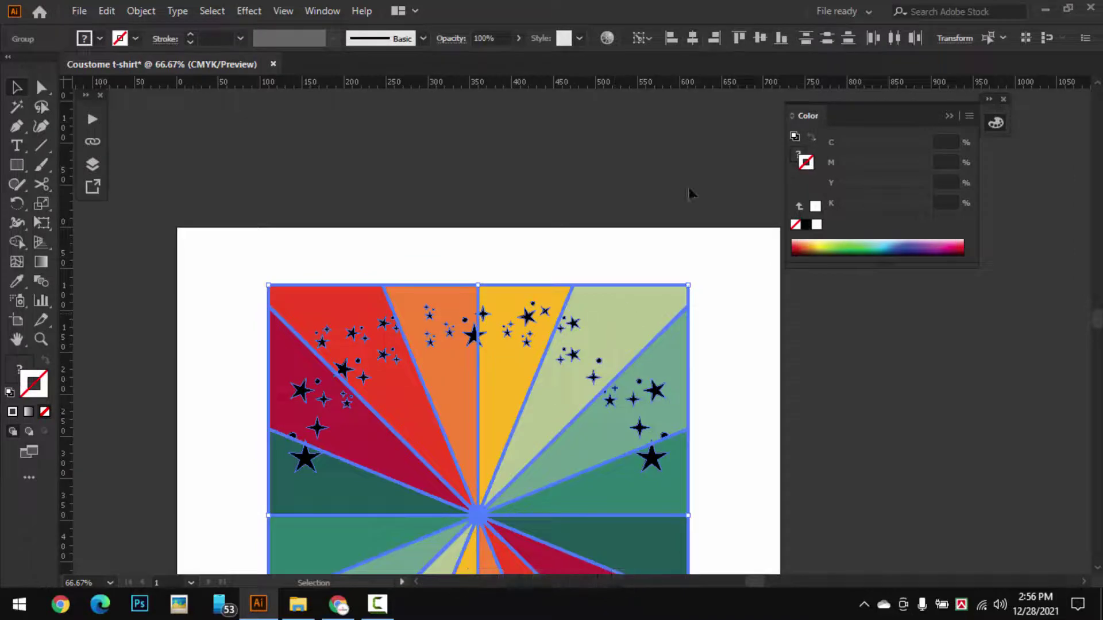
{"action": "left_click", "coordinate": [651, 193]}
{"action": "left_click", "coordinate": [652, 460]}
{"action": "left_click_drag", "start_coordinate": [667, 389], "coordinate": [783, 396]}
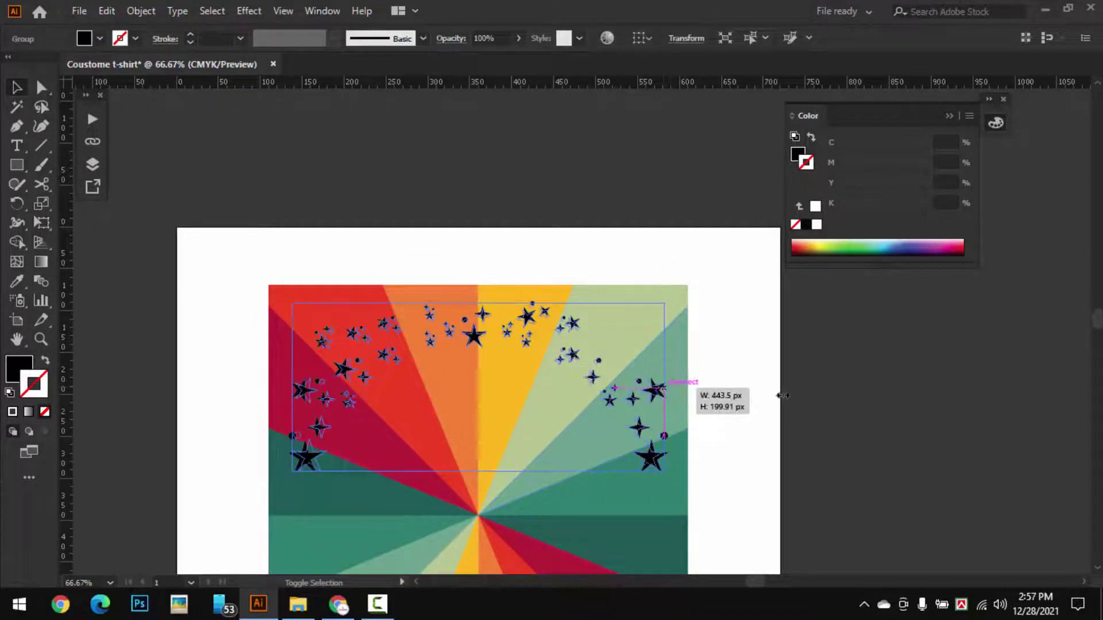
{"action": "left_click", "coordinate": [742, 384]}
Place the moon graphic near the sunburst's upper-right corner, just outside the star arc
{"action": "scroll", "coordinate": [727, 375], "scroll_direction": "down", "scroll_amount": 2}
{"action": "left_click_drag", "start_coordinate": [722, 411], "coordinate": [485, 407]}
{"action": "left_click_drag", "start_coordinate": [1039, 453], "coordinate": [411, 344]}
{"action": "scroll", "coordinate": [488, 375], "scroll_direction": "up", "scroll_amount": 1}
{"action": "scroll", "coordinate": [482, 373], "scroll_direction": "up", "scroll_amount": 2}
{"action": "left_click_drag", "start_coordinate": [424, 315], "coordinate": [424, 343]}
{"action": "left_click", "coordinate": [542, 344]}
{"action": "scroll", "coordinate": [398, 343], "scroll_direction": "up", "scroll_amount": 2}
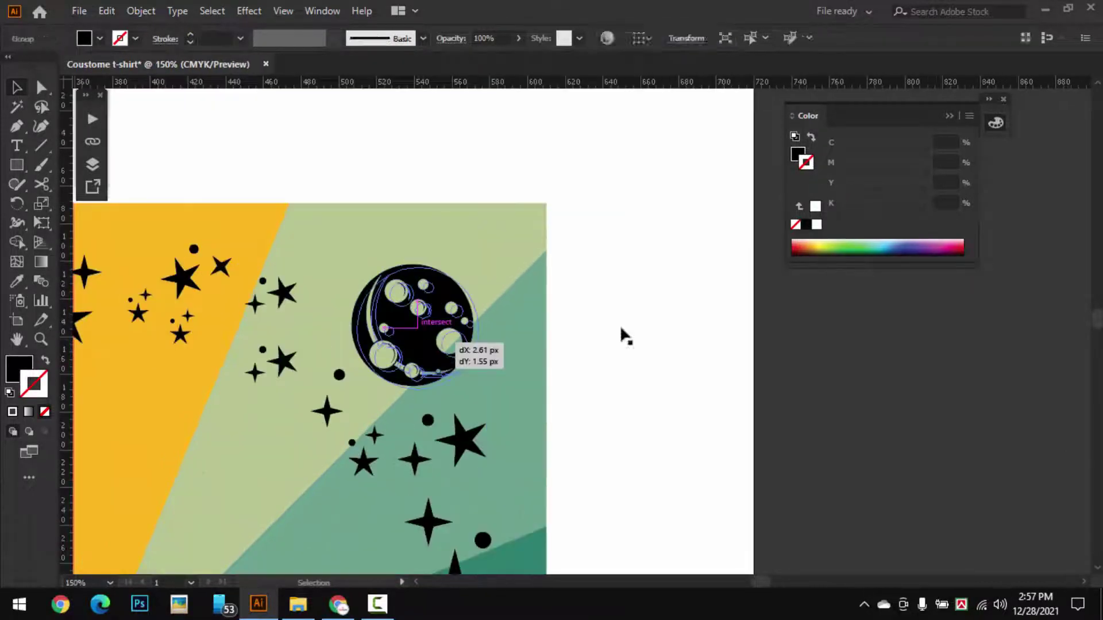
{"action": "left_click", "coordinate": [620, 329]}
Move the worker illustration onto the lower half of the sunburst and enlarge it to fill the space below the stars
{"action": "scroll", "coordinate": [620, 324], "scroll_direction": "down", "scroll_amount": 5}
{"action": "scroll", "coordinate": [499, 355], "scroll_direction": "up", "scroll_amount": 2}
{"action": "scroll", "coordinate": [448, 362], "scroll_direction": "down", "scroll_amount": 1}
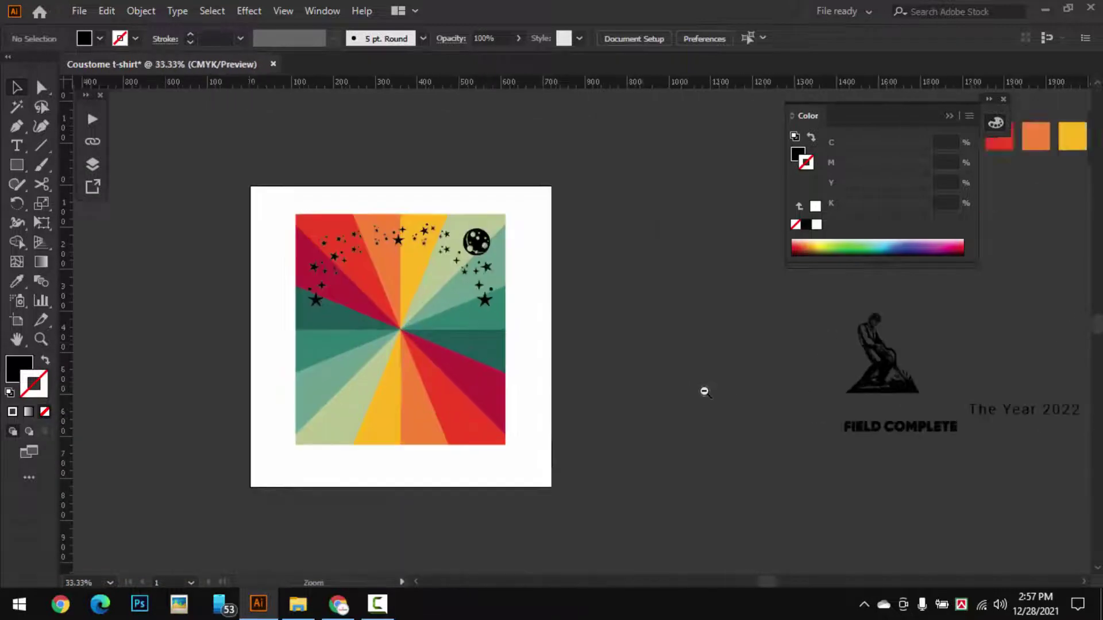
{"action": "left_click_drag", "start_coordinate": [850, 372], "coordinate": [329, 421]}
{"action": "left_click_drag", "start_coordinate": [377, 363], "coordinate": [466, 294]}
{"action": "left_click", "coordinate": [566, 347]}
{"action": "scroll", "coordinate": [371, 352], "scroll_direction": "up", "scroll_amount": 1}
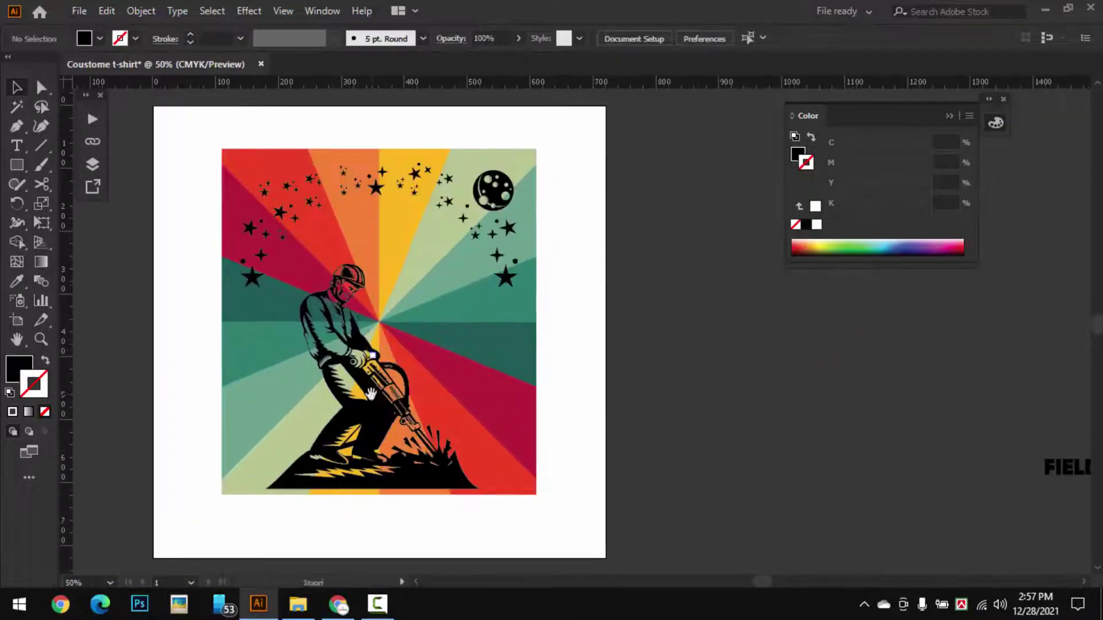
Move the worker illustration aside, try raising the sunburst's bottom edge and undo the resize
{"action": "left_click_drag", "start_coordinate": [371, 395], "coordinate": [372, 413]}
{"action": "left_click_drag", "start_coordinate": [395, 412], "coordinate": [767, 395]}
{"action": "left_click", "coordinate": [402, 466]}
{"action": "left_click_drag", "start_coordinate": [381, 513], "coordinate": [381, 471]}
{"action": "key", "text": "ctrl+z"}
{"action": "left_click", "coordinate": [384, 510]}
{"action": "key", "text": "ctrl+z"}
Move the worker illustration back onto the lower half of the sunburst, just above its bottom edge
{"action": "left_click_drag", "start_coordinate": [701, 466], "coordinate": [343, 471]}
{"action": "left_click", "coordinate": [577, 401]}
{"action": "scroll", "coordinate": [582, 387], "scroll_direction": "down", "scroll_amount": 2}
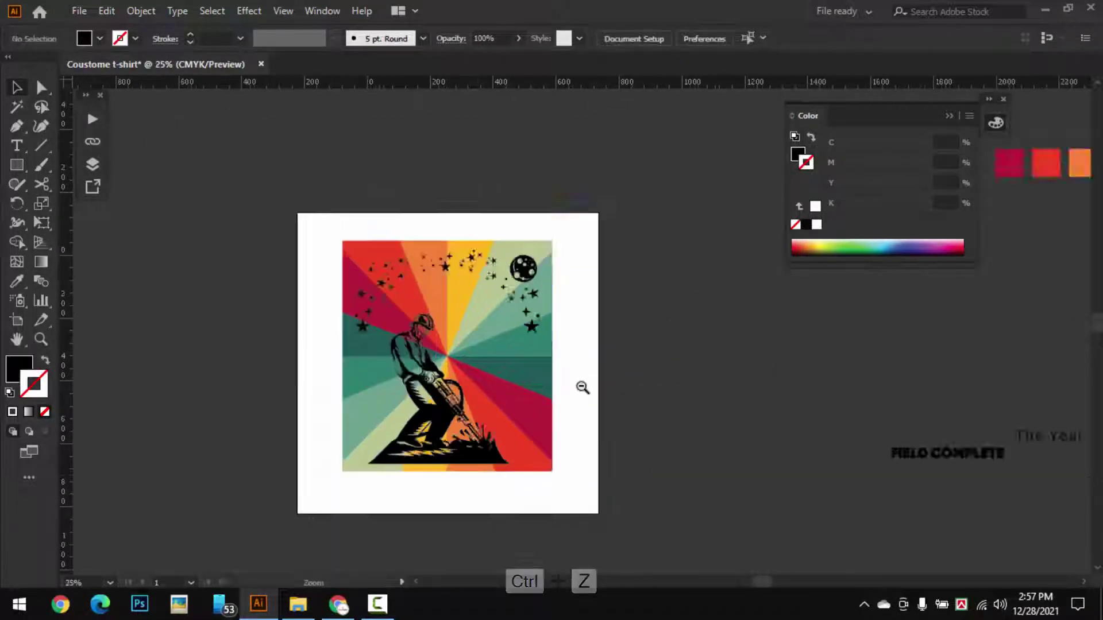
Nudge the moon slightly down near the sunburst's upper-right corner
{"action": "scroll", "coordinate": [470, 305], "scroll_direction": "up", "scroll_amount": 3}
{"action": "left_click_drag", "start_coordinate": [504, 263], "coordinate": [504, 294]}
{"action": "left_click", "coordinate": [682, 323]}
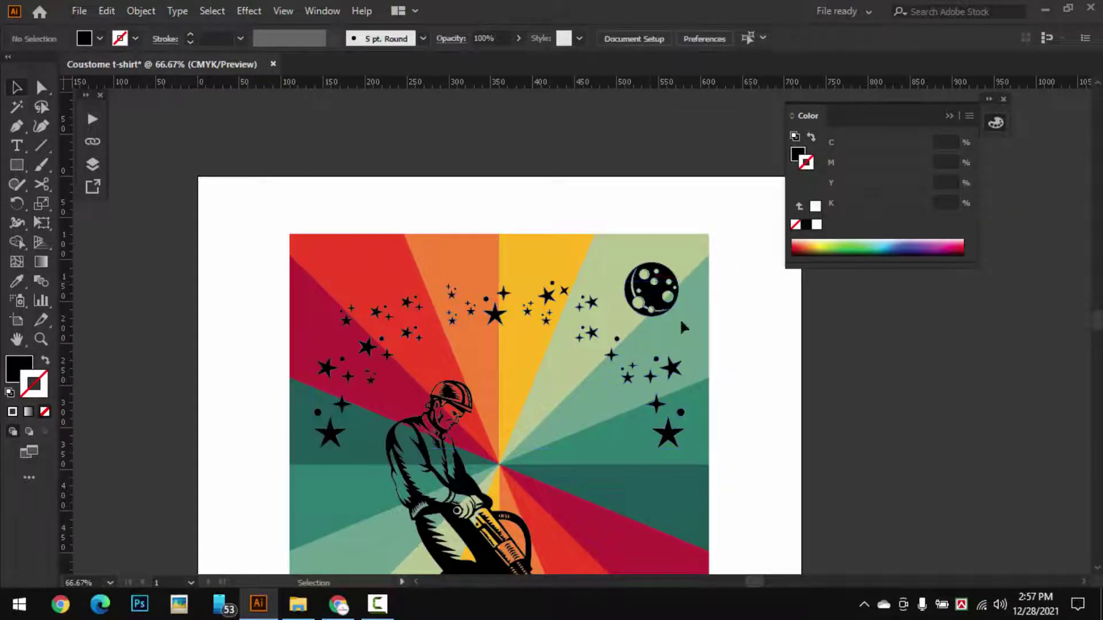
{"action": "left_click_drag", "start_coordinate": [670, 291], "coordinate": [670, 299]}
{"action": "left_click", "coordinate": [678, 346]}
Stretch the star arc upward so it reaches closer to the sunburst's top edge
{"action": "scroll", "coordinate": [669, 351], "scroll_direction": "down", "scroll_amount": 3}
{"action": "left_click_drag", "start_coordinate": [667, 352], "coordinate": [535, 324]}
{"action": "scroll", "coordinate": [464, 396], "scroll_direction": "up", "scroll_amount": 2}
{"action": "left_click_drag", "start_coordinate": [465, 363], "coordinate": [445, 423]}
{"action": "left_click", "coordinate": [460, 283]}
{"action": "left_click_drag", "start_coordinate": [462, 257], "coordinate": [461, 238]}
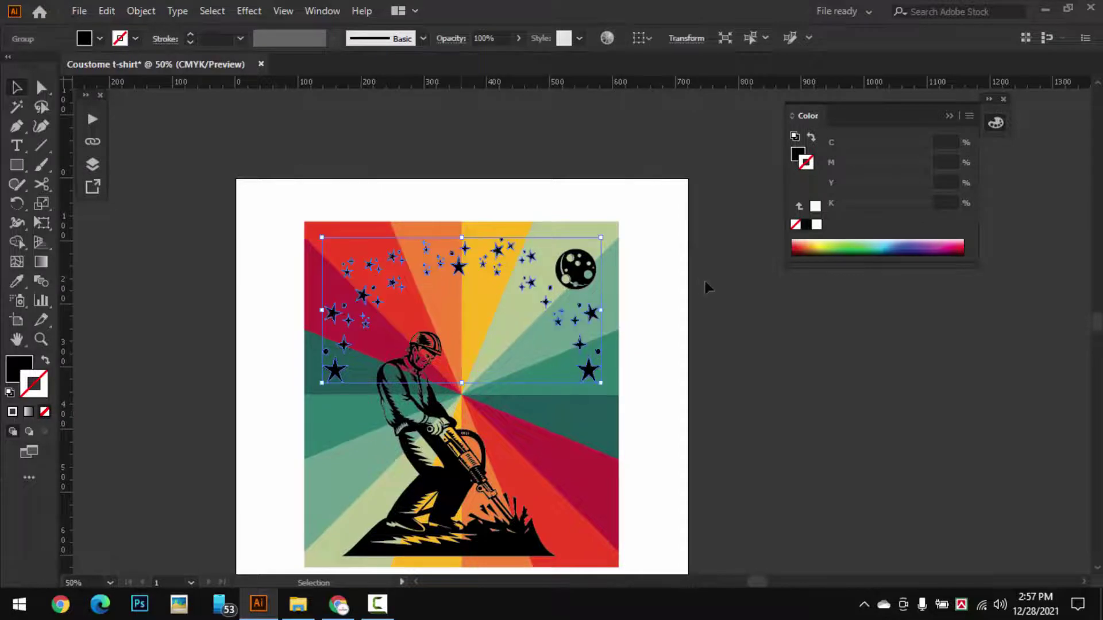
{"action": "left_click", "coordinate": [705, 282]}
Enlarge the worker illustration slightly upward, keeping its base just above the sunburst's bottom edge
{"action": "scroll", "coordinate": [494, 361], "scroll_direction": "down", "scroll_amount": 2}
{"action": "scroll", "coordinate": [445, 432], "scroll_direction": "up", "scroll_amount": 2}
{"action": "scroll", "coordinate": [467, 431], "scroll_direction": "down", "scroll_amount": 1}
{"action": "scroll", "coordinate": [461, 396], "scroll_direction": "up", "scroll_amount": 1}
{"action": "left_click_drag", "start_coordinate": [462, 396], "coordinate": [435, 393]}
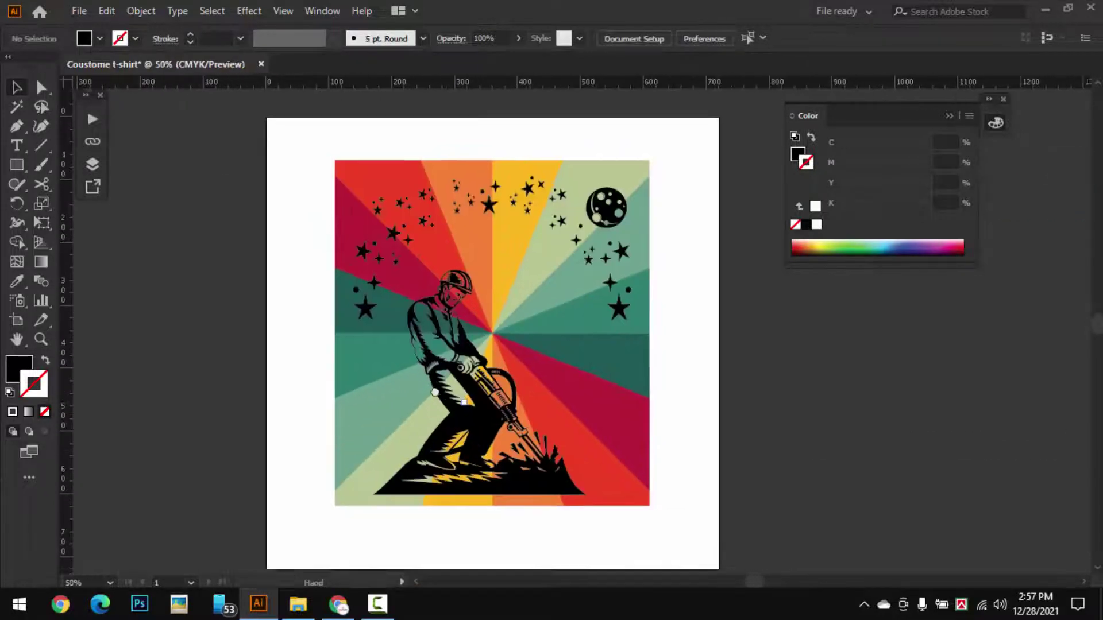
{"action": "scroll", "coordinate": [475, 430], "scroll_direction": "up", "scroll_amount": 1}
{"action": "left_click_drag", "start_coordinate": [475, 430], "coordinate": [435, 416]}
{"action": "left_click", "coordinate": [437, 418]}
{"action": "scroll", "coordinate": [450, 316], "scroll_direction": "up", "scroll_amount": 1}
{"action": "left_click_drag", "start_coordinate": [443, 276], "coordinate": [443, 259]}
{"action": "left_click", "coordinate": [705, 322]}
Align the worker illustration and the sunburst on their horizontal centres
{"action": "scroll", "coordinate": [605, 406], "scroll_direction": "down", "scroll_amount": 1}
{"action": "left_click_drag", "start_coordinate": [550, 539], "coordinate": [585, 445]}
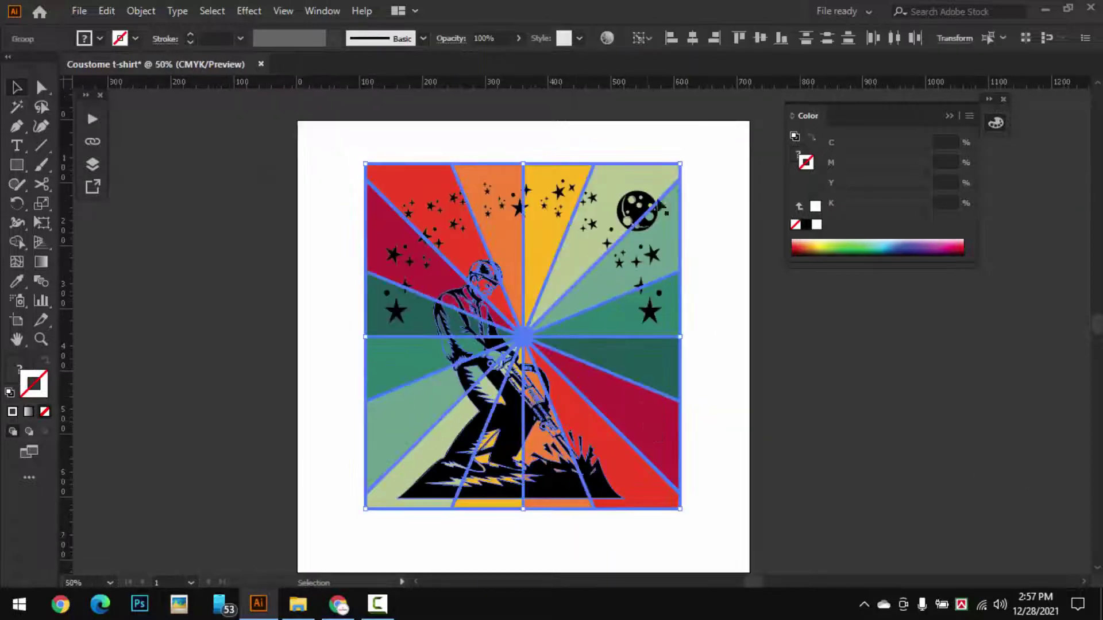
{"action": "left_click", "coordinate": [699, 39]}
{"action": "left_click", "coordinate": [781, 384]}
Place the FIELD COMPLETE text at the sunburst's bottom edge, flush with its left side
{"action": "scroll", "coordinate": [587, 427], "scroll_direction": "up", "scroll_amount": 2}
{"action": "scroll", "coordinate": [632, 425], "scroll_direction": "down", "scroll_amount": 2}
{"action": "left_click_drag", "start_coordinate": [815, 407], "coordinate": [648, 409]}
{"action": "left_click_drag", "start_coordinate": [748, 423], "coordinate": [340, 461]}
{"action": "scroll", "coordinate": [347, 451], "scroll_direction": "up", "scroll_amount": 4}
{"action": "scroll", "coordinate": [293, 400], "scroll_direction": "up", "scroll_amount": 6}
{"action": "left_click_drag", "start_coordinate": [390, 435], "coordinate": [382, 435]}
Scale the FIELD COMPLETE text up until it spans the full width of the sunburst
{"action": "scroll", "coordinate": [402, 426], "scroll_direction": "down", "scroll_amount": 7}
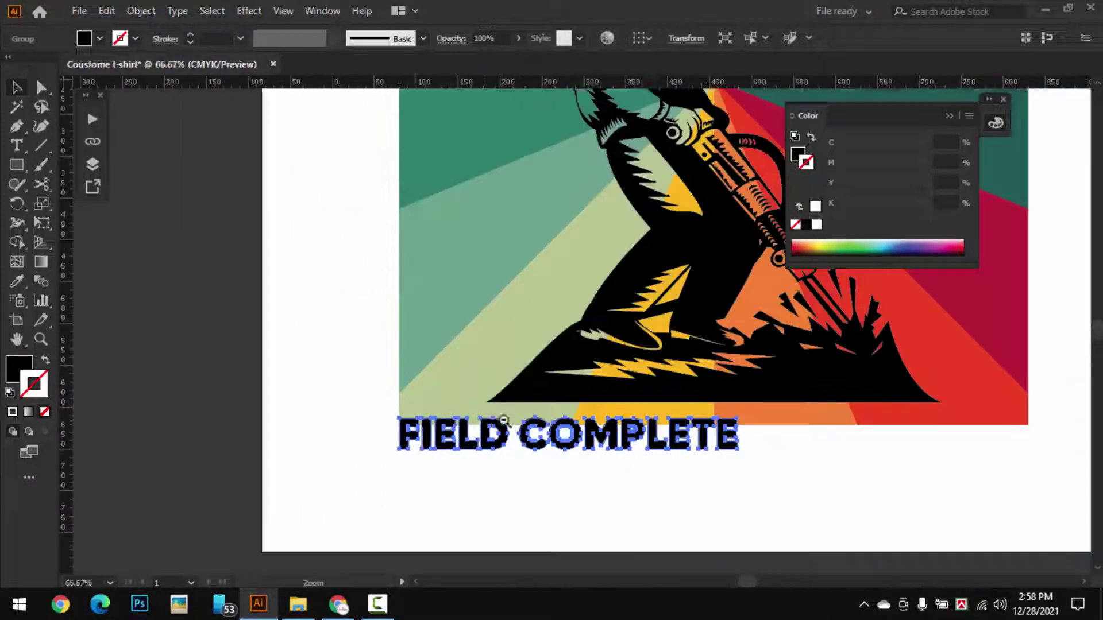
{"action": "left_click_drag", "start_coordinate": [505, 419], "coordinate": [278, 367]}
{"action": "left_click_drag", "start_coordinate": [406, 388], "coordinate": [600, 391]}
{"action": "scroll", "coordinate": [612, 426], "scroll_direction": "up", "scroll_amount": 8}
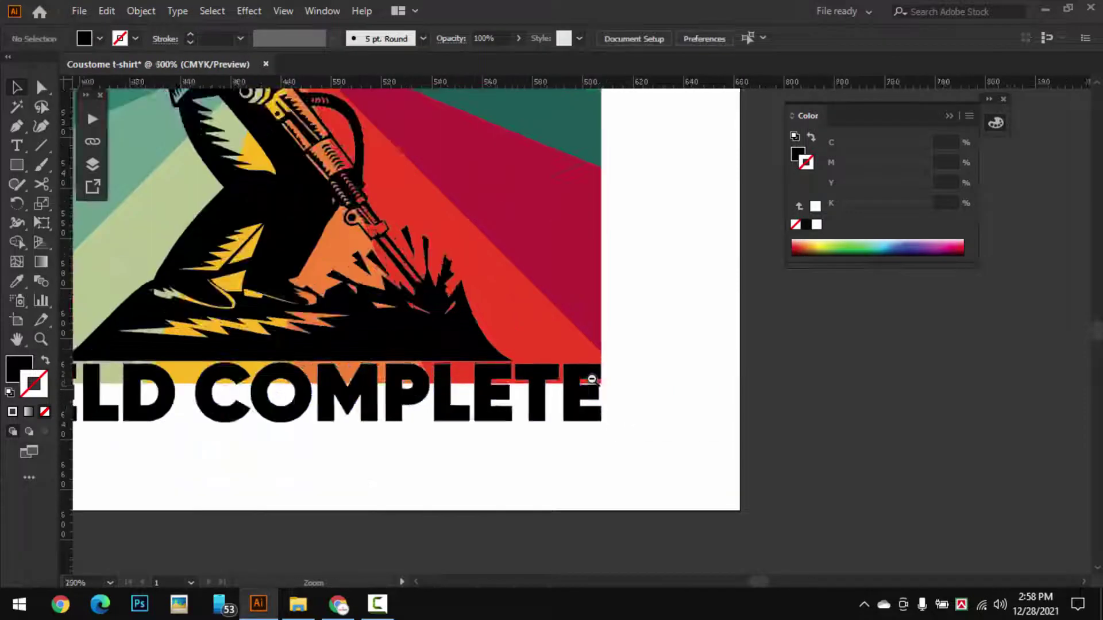
{"action": "left_click_drag", "start_coordinate": [578, 564], "coordinate": [583, 559]}
{"action": "left_click", "coordinate": [640, 448]}
{"action": "scroll", "coordinate": [639, 442], "scroll_direction": "down", "scroll_amount": 4}
{"action": "scroll", "coordinate": [639, 441], "scroll_direction": "down", "scroll_amount": 6}
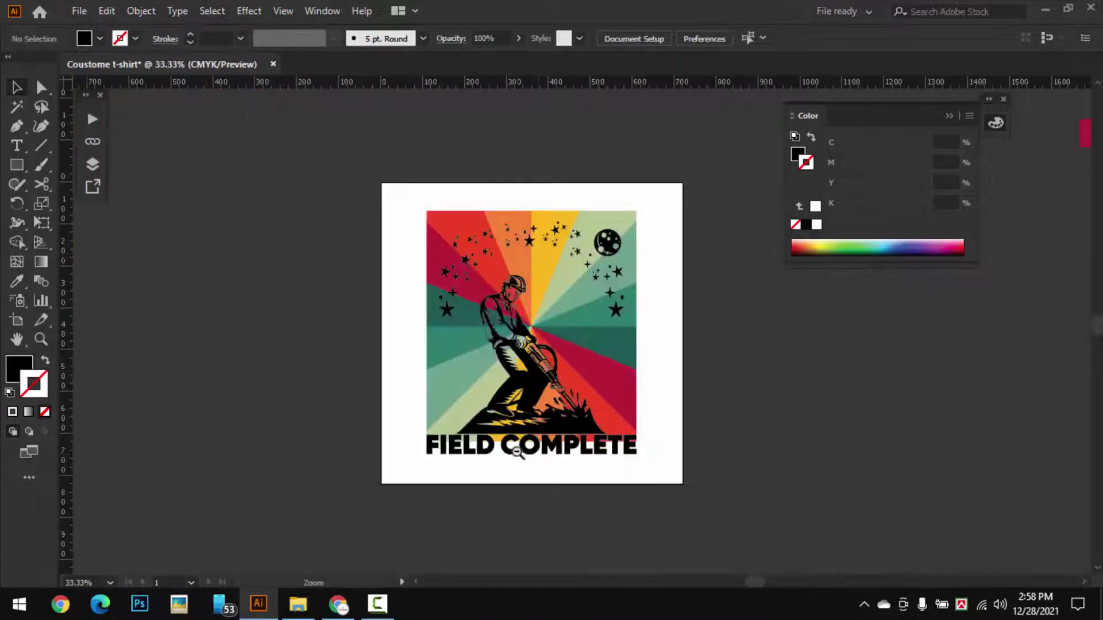
Move the FIELD COMPLETE text down so it only slightly overlaps the sunburst's bottom edge
{"action": "scroll", "coordinate": [510, 451], "scroll_direction": "up", "scroll_amount": 6}
{"action": "left_click_drag", "start_coordinate": [519, 338], "coordinate": [516, 373]}
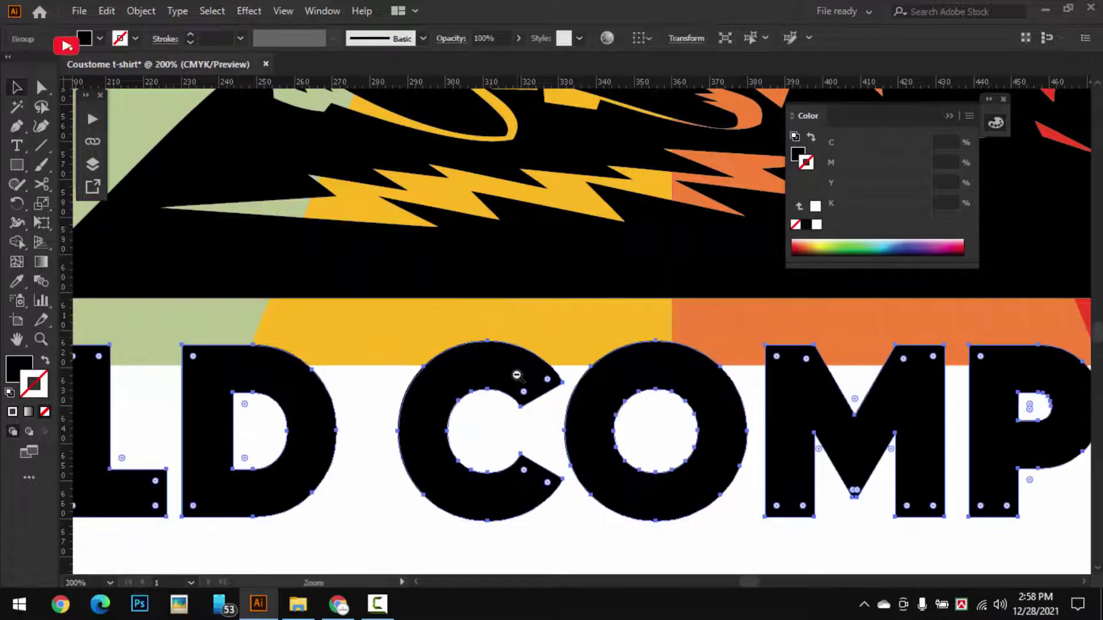
{"action": "key", "text": "ctrl+0"}
{"action": "scroll", "coordinate": [480, 405], "scroll_direction": "up", "scroll_amount": 2}
{"action": "left_click", "coordinate": [525, 400]}
{"action": "left_click_drag", "start_coordinate": [506, 435], "coordinate": [485, 464]}
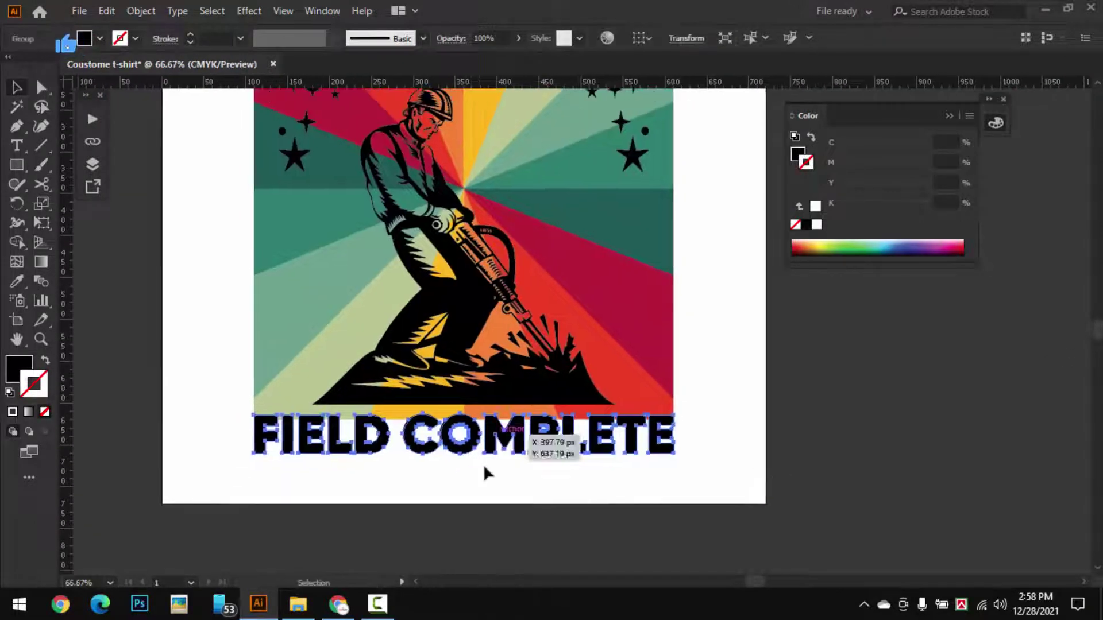
Select the whole design and move it off the artboard onto the dark canvas to its right
{"action": "scroll", "coordinate": [684, 362], "scroll_direction": "down", "scroll_amount": 2}
{"action": "left_click_drag", "start_coordinate": [696, 354], "coordinate": [544, 385]}
{"action": "left_click_drag", "start_coordinate": [290, 171], "coordinate": [569, 455]}
{"action": "left_click_drag", "start_coordinate": [491, 378], "coordinate": [787, 378]}
{"action": "left_click_drag", "start_coordinate": [726, 483], "coordinate": [500, 473]}
{"action": "left_click", "coordinate": [501, 471]}
{"action": "scroll", "coordinate": [520, 423], "scroll_direction": "up", "scroll_amount": 1}
{"action": "left_click_drag", "start_coordinate": [520, 435], "coordinate": [509, 492]}
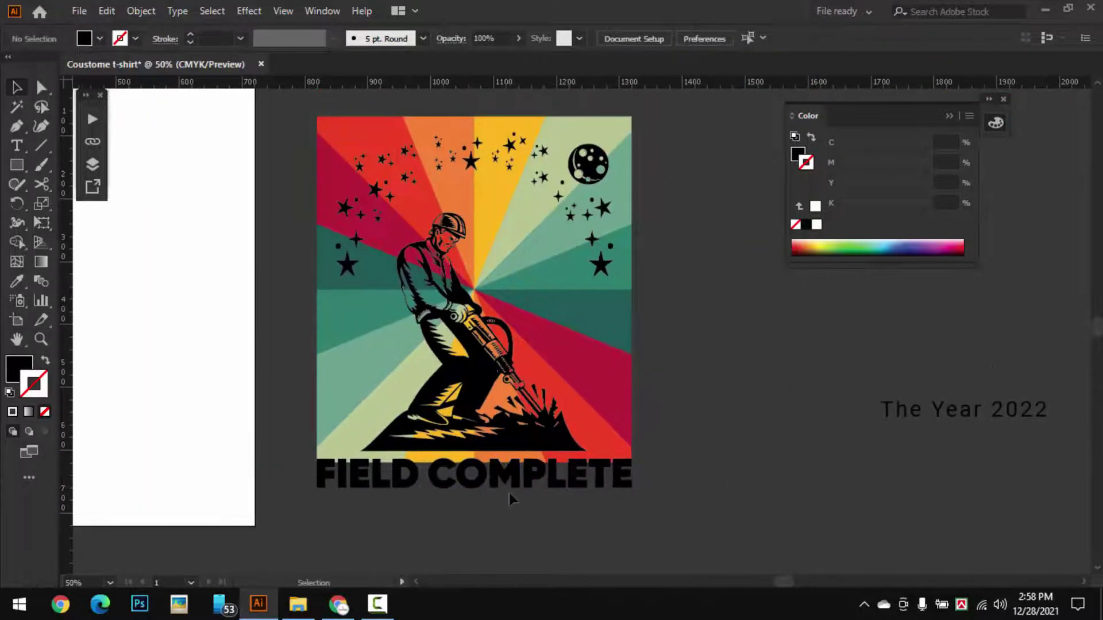
Try colouring the FIELD COMPLETE text white and undo the change
{"action": "left_click", "coordinate": [509, 489]}
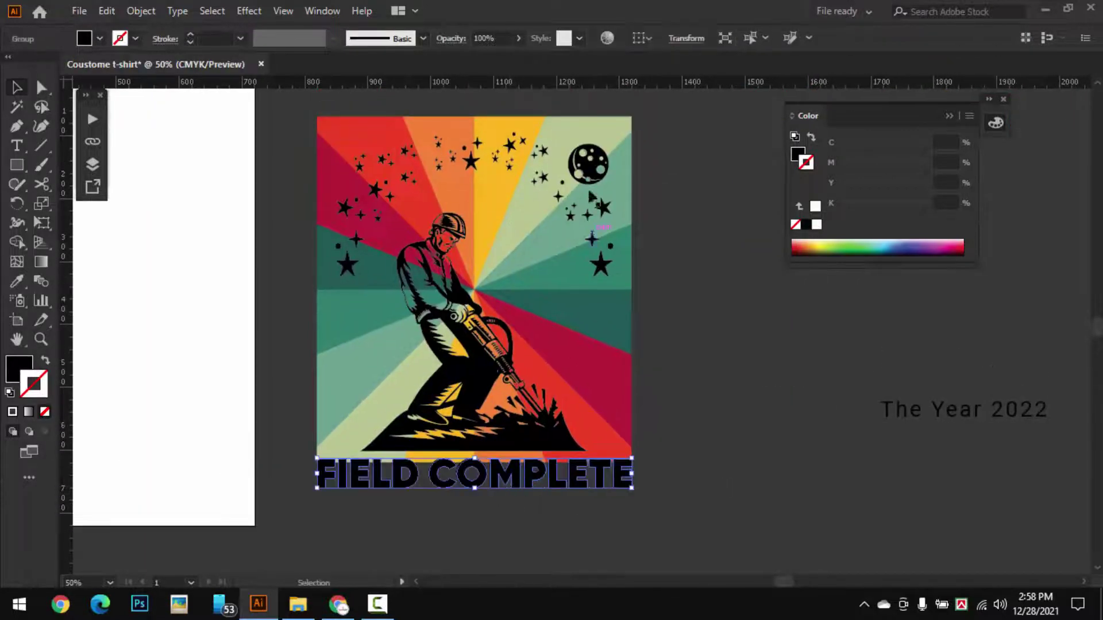
{"action": "left_click", "coordinate": [816, 226]}
{"action": "left_click", "coordinate": [713, 267]}
{"action": "key", "text": "ctrl+z"}
{"action": "left_click", "coordinate": [714, 268]}
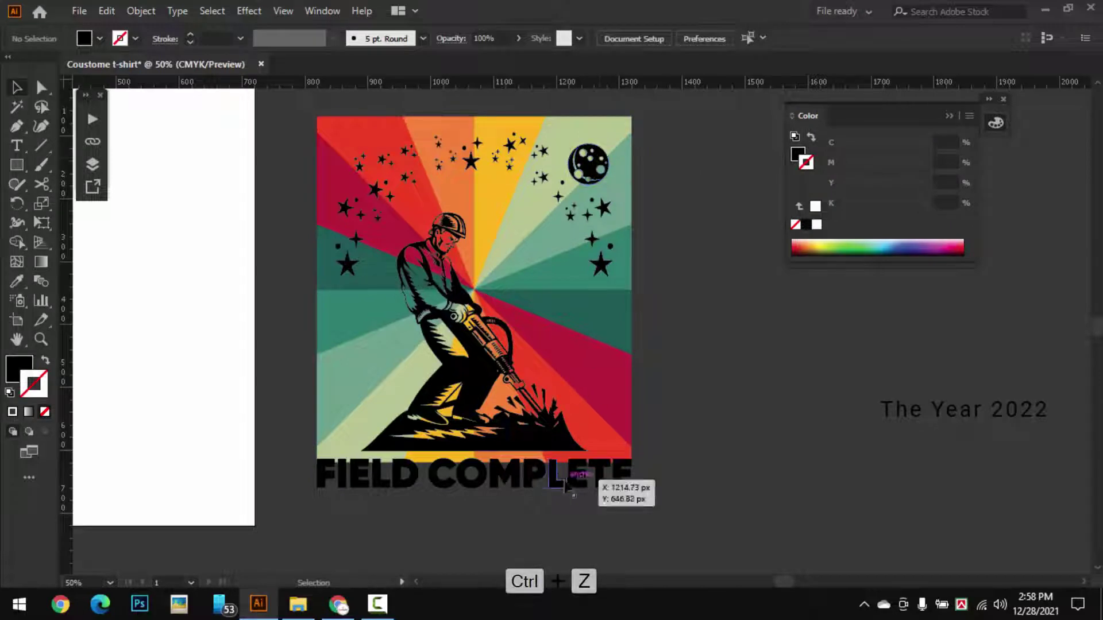
Give the FIELD COMPLETE text a white fill and no stroke
{"action": "left_click", "coordinate": [566, 482]}
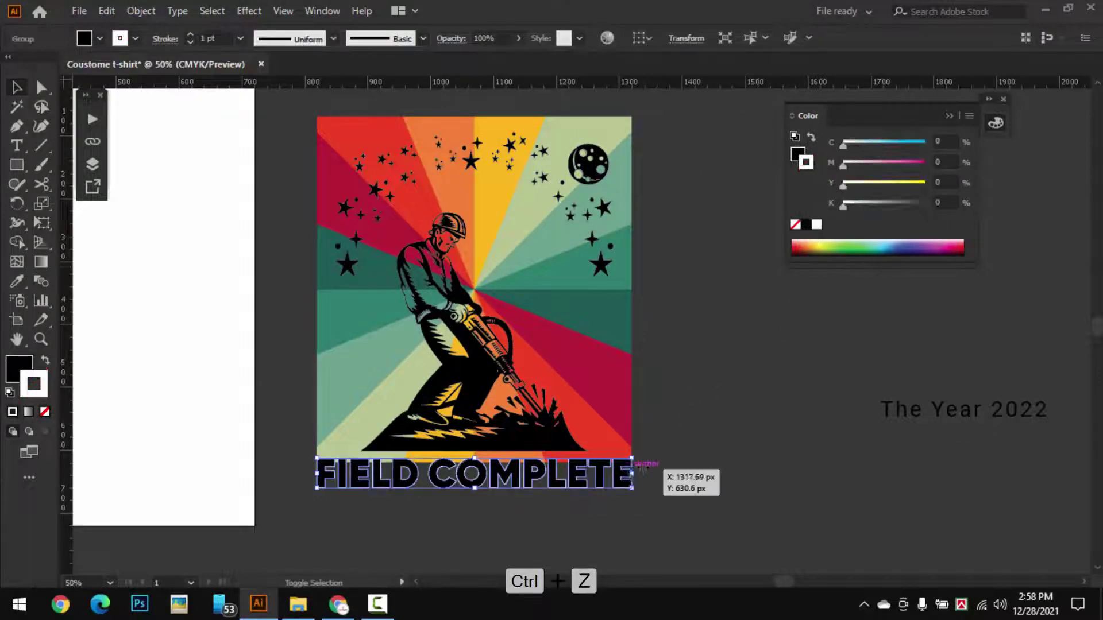
{"action": "left_click", "coordinate": [45, 360]}
{"action": "left_click", "coordinate": [45, 411]}
{"action": "left_click", "coordinate": [732, 381]}
{"action": "scroll", "coordinate": [504, 493], "scroll_direction": "up", "scroll_amount": 2}
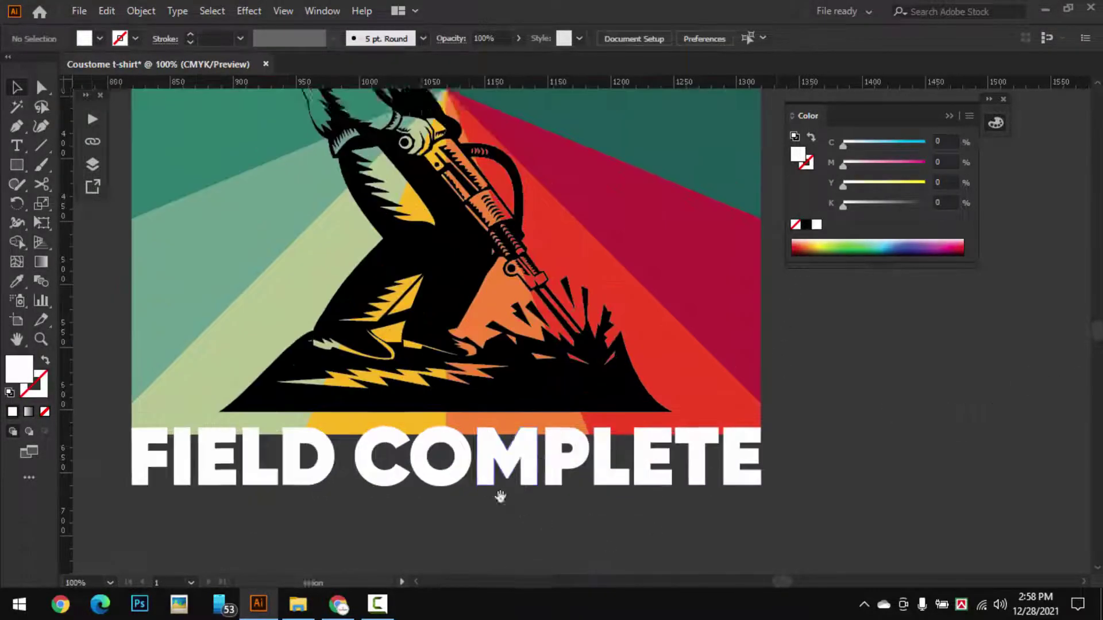
{"action": "left_click_drag", "start_coordinate": [501, 496], "coordinate": [483, 470]}
{"action": "left_click", "coordinate": [490, 443]}
{"action": "key", "text": "alt+o"}
{"action": "key", "text": "p"}
{"action": "key", "text": "o"}
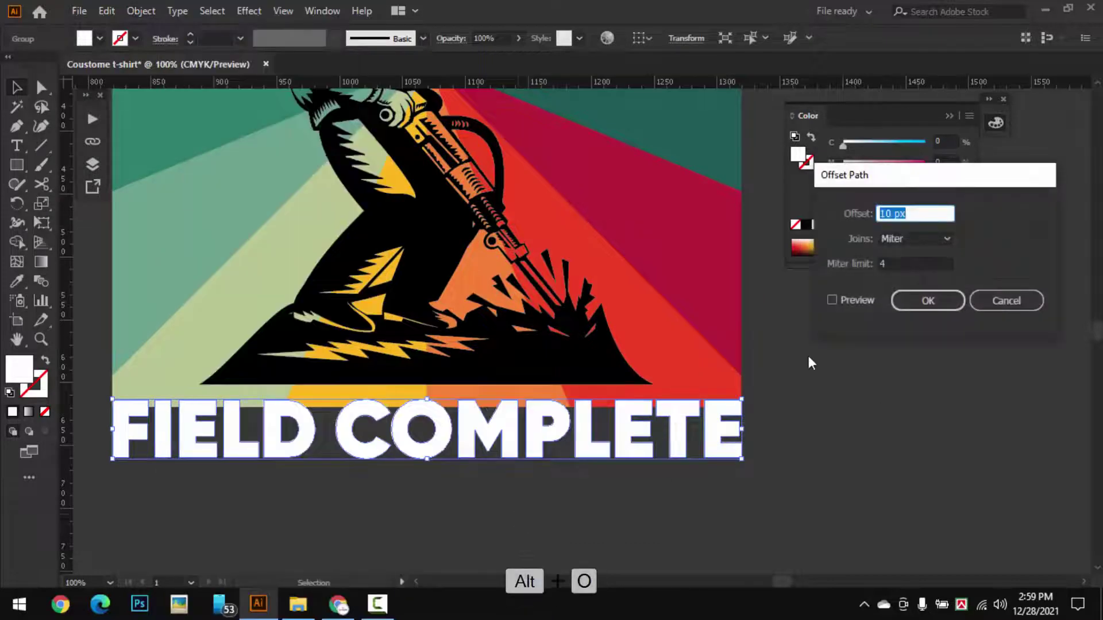
{"action": "left_click", "coordinate": [850, 299]}
{"action": "key", "text": "Return"}
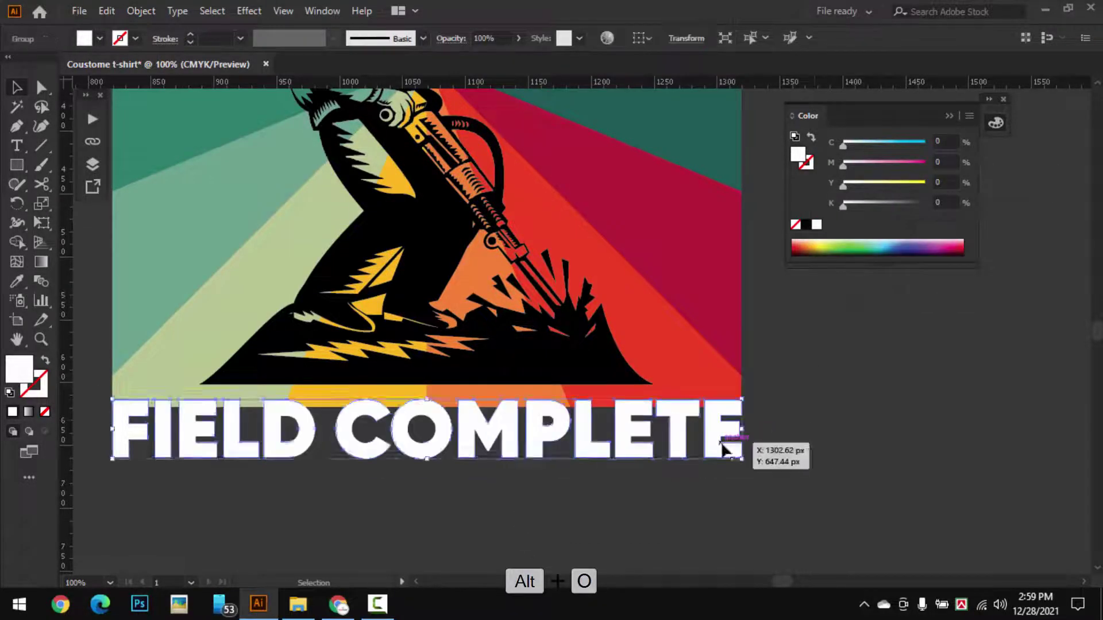
Offset the paths of the FIELD COMPLETE text by 7 px with miter joins
{"action": "left_click_drag", "start_coordinate": [402, 473], "coordinate": [500, 483]}
{"action": "left_click", "coordinate": [151, 11]}
{"action": "mouse_move", "coordinate": [238, 398]}
{"action": "key", "text": "o"}
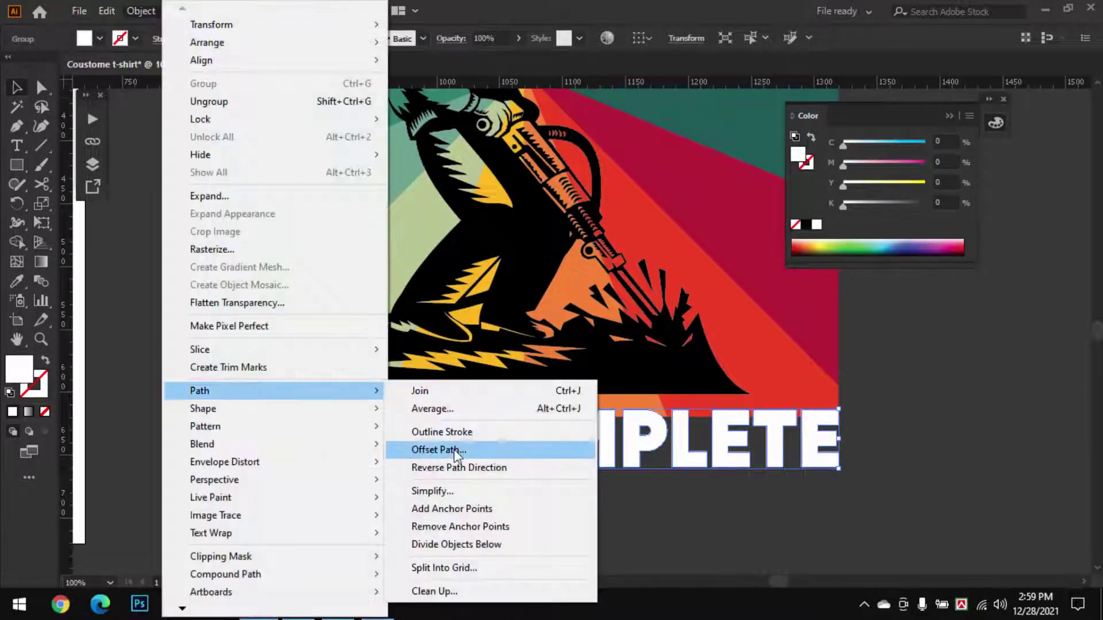
{"action": "left_click", "coordinate": [850, 300]}
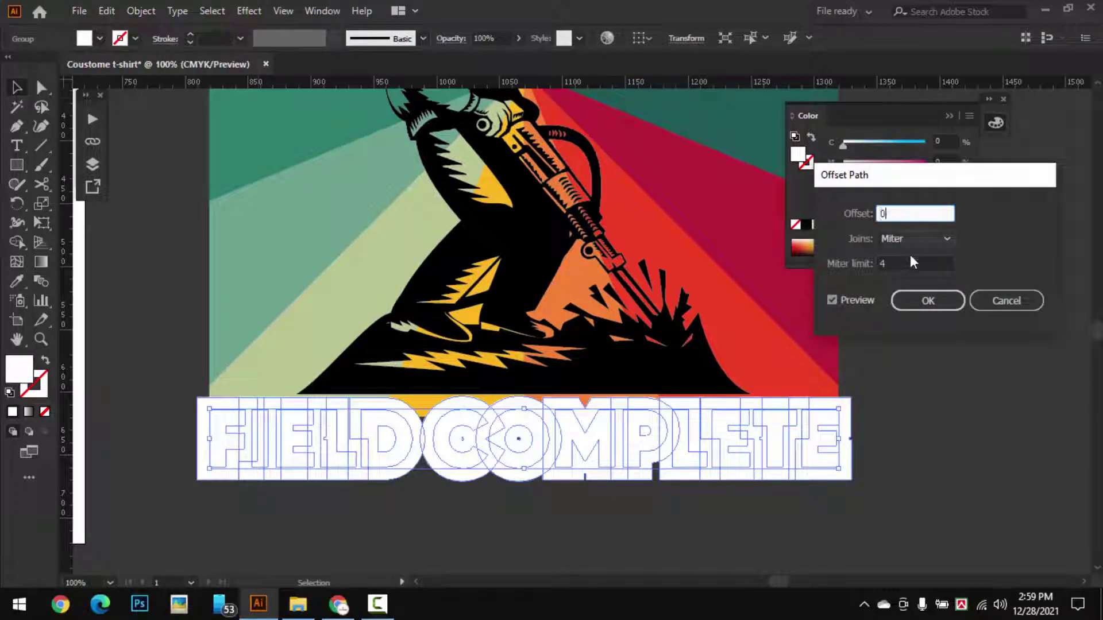
{"action": "scroll", "coordinate": [910, 214], "scroll_direction": "up", "scroll_amount": 7}
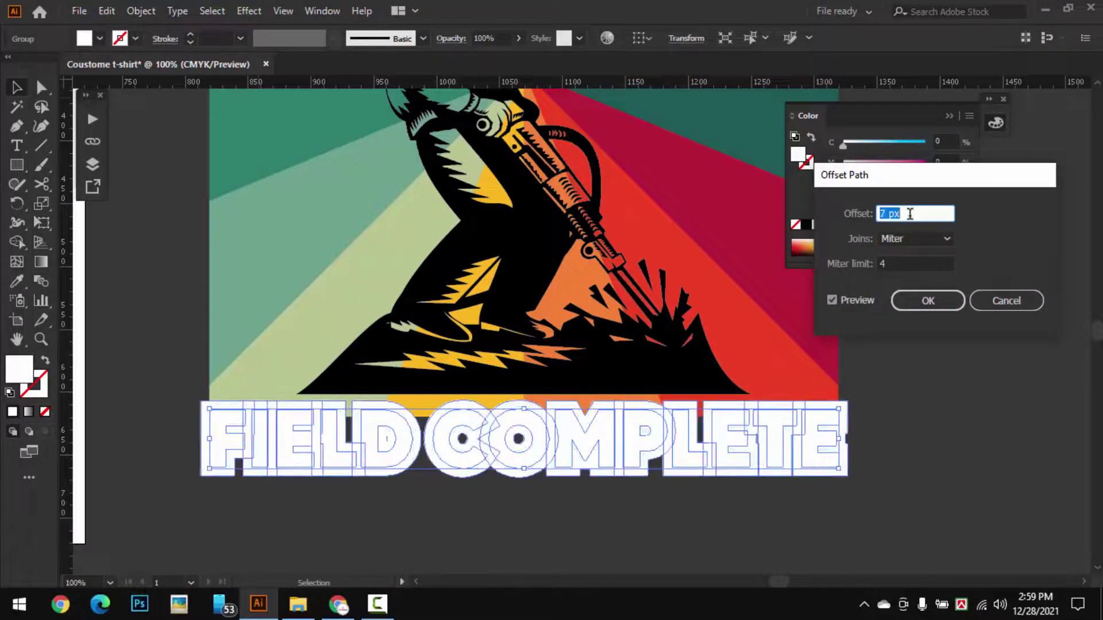
{"action": "key", "text": "Down"}
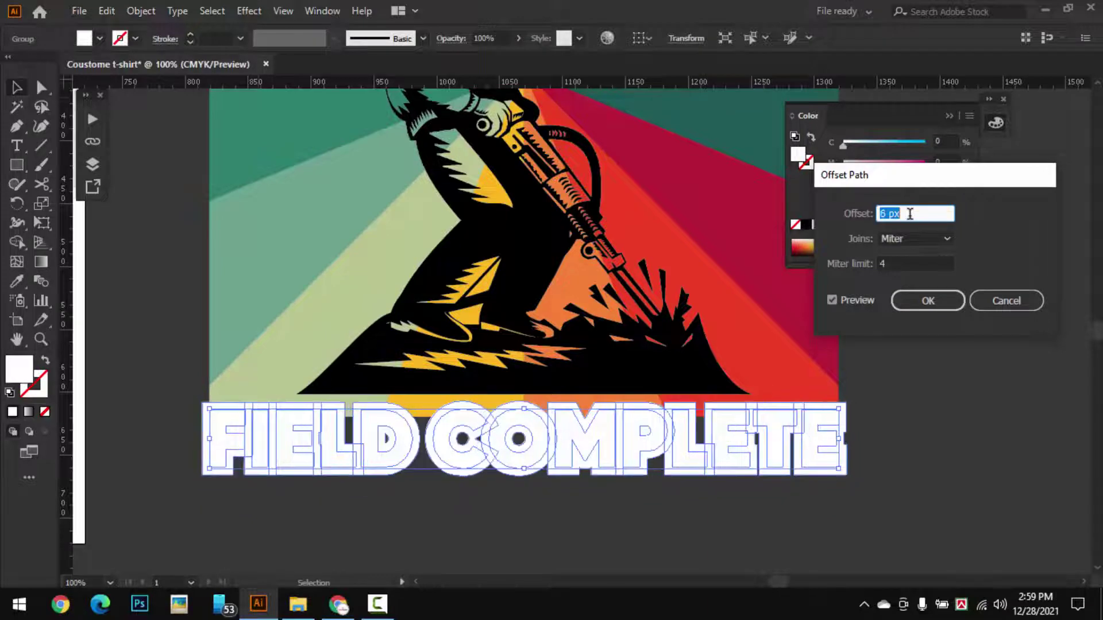
{"action": "left_click", "coordinate": [909, 304]}
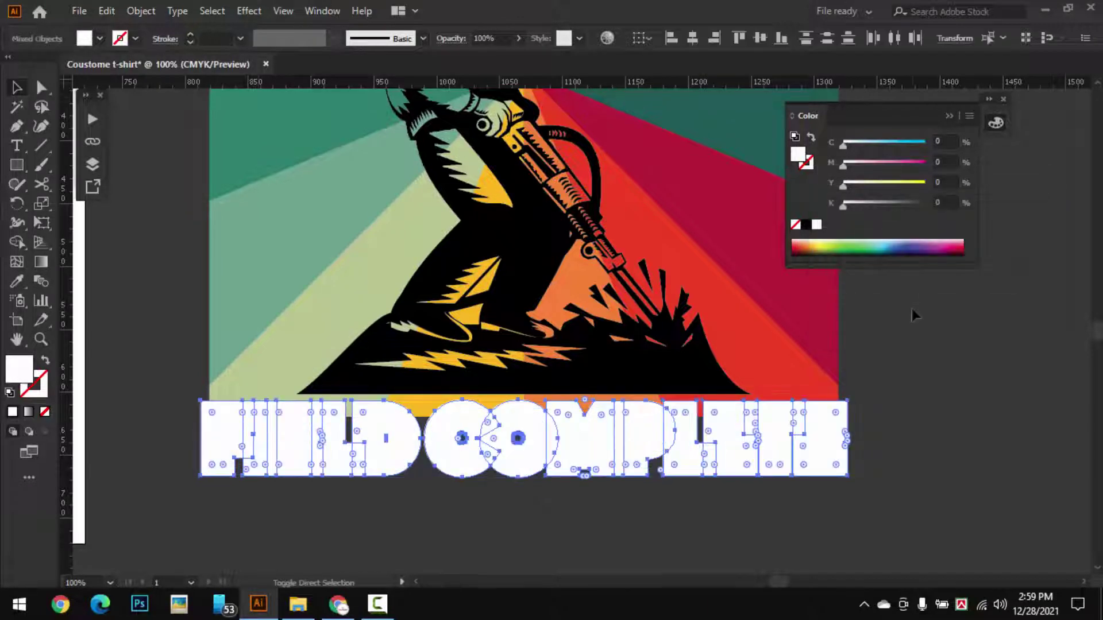
Unite the text's offset outlines into one shape in front of the lettering and fill it black
{"action": "key", "text": "ctrl+shift+bracketright"}
{"action": "left_click", "coordinate": [322, 11]}
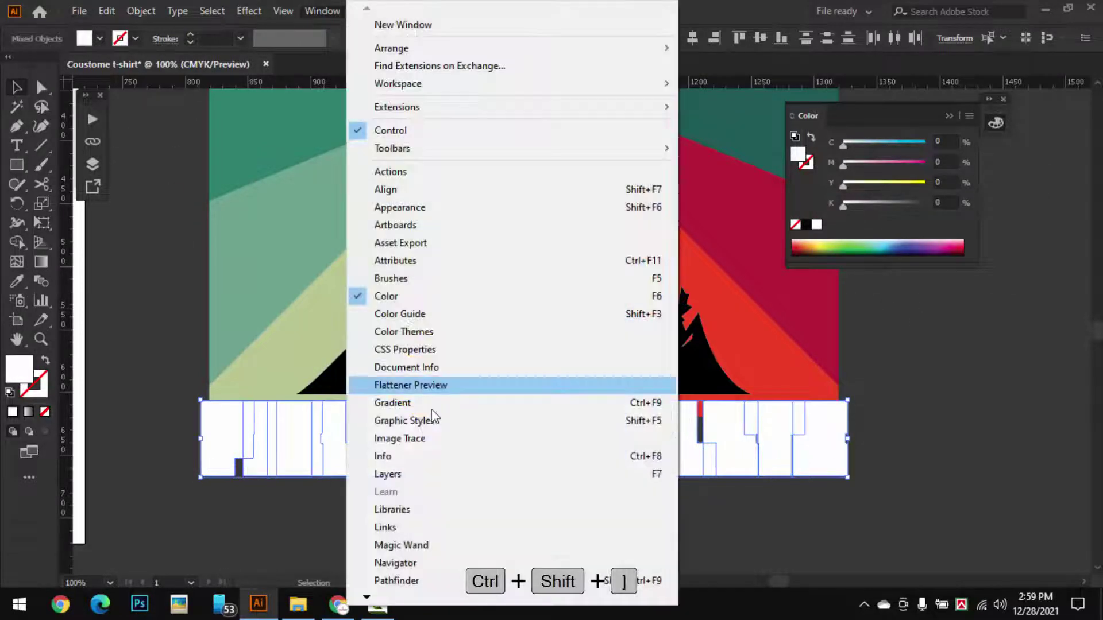
{"action": "left_click", "coordinate": [390, 579]}
{"action": "left_click", "coordinate": [123, 189]}
{"action": "left_click", "coordinate": [805, 227]}
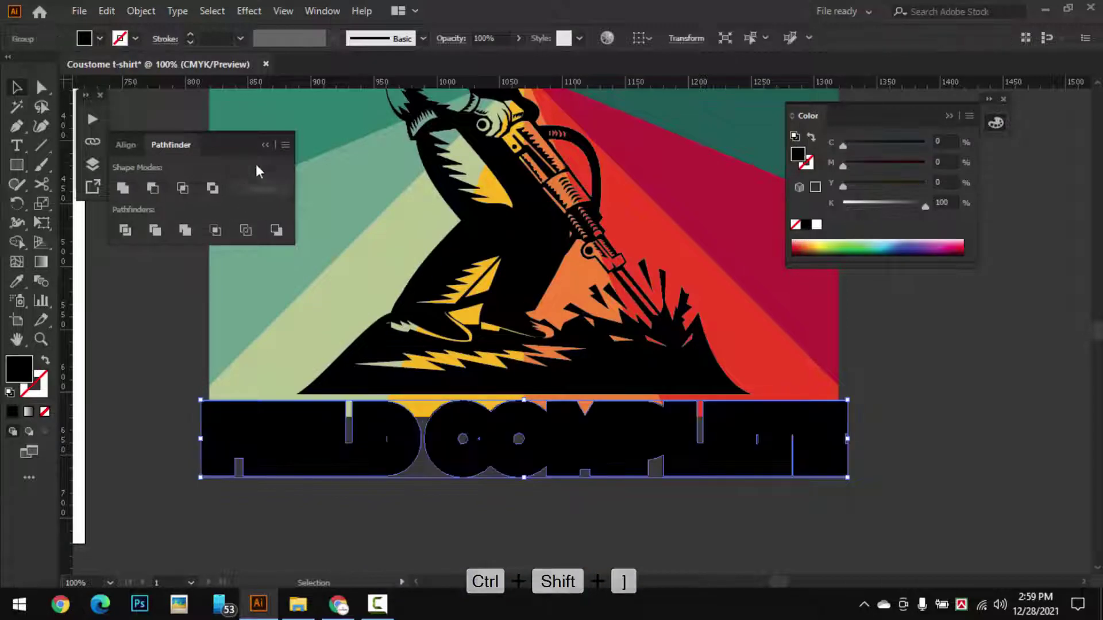
{"action": "left_click", "coordinate": [265, 144]}
Temporarily hide the black offset shape to check the white lettering underneath, and restore its visibility
{"action": "right_click", "coordinate": [790, 440]}
{"action": "left_click", "coordinate": [848, 293]}
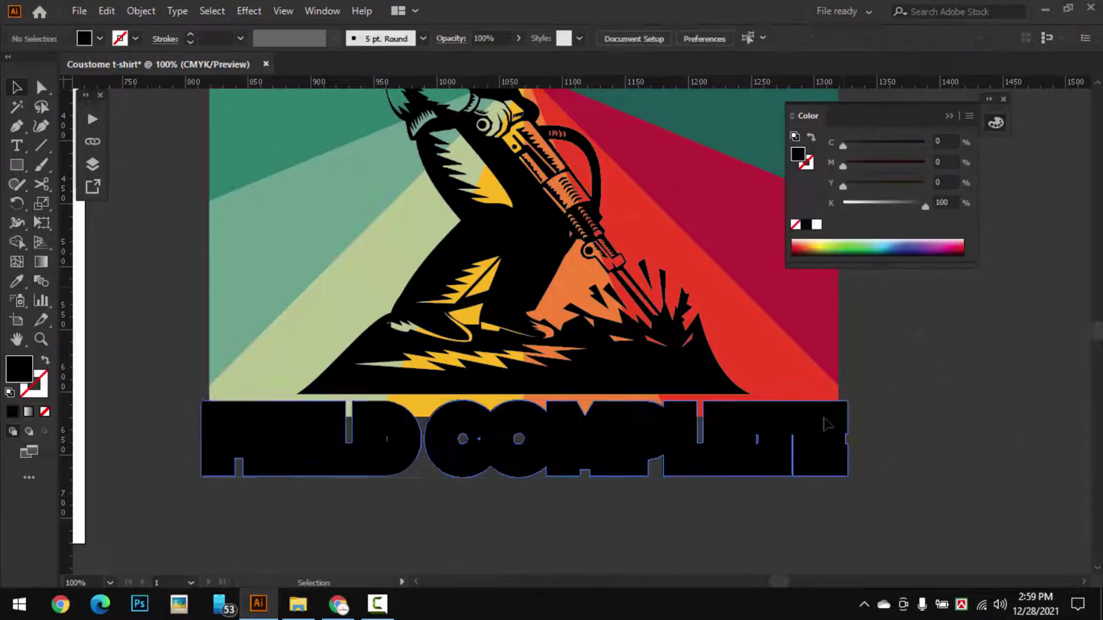
{"action": "key", "text": "ctrl+3"}
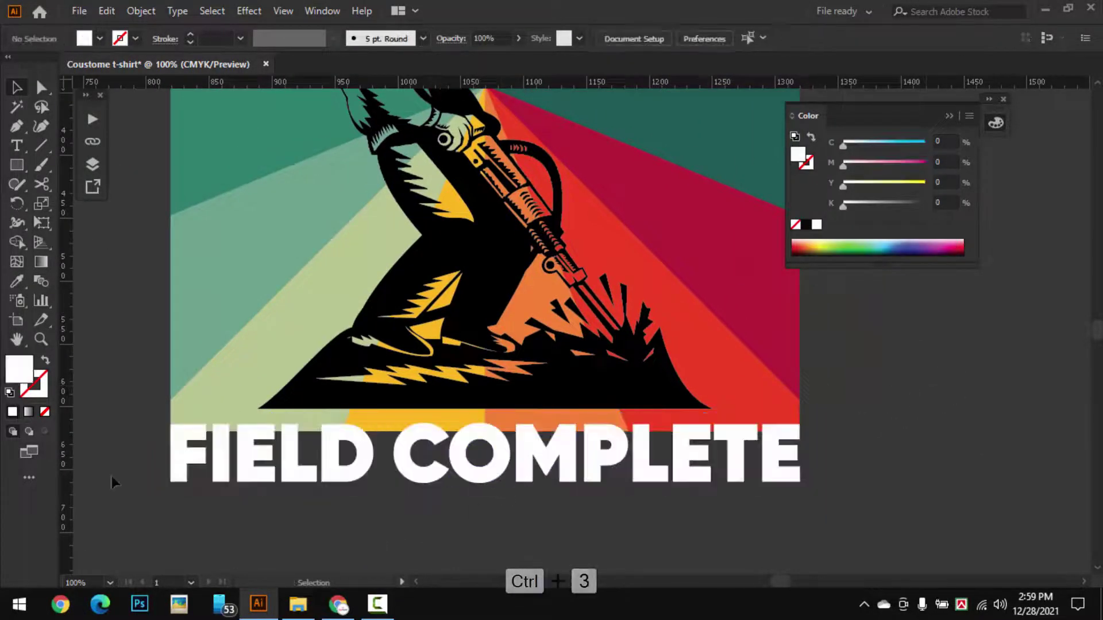
{"action": "key", "text": "ctrl+alt+3"}
{"action": "left_click", "coordinate": [901, 497]}
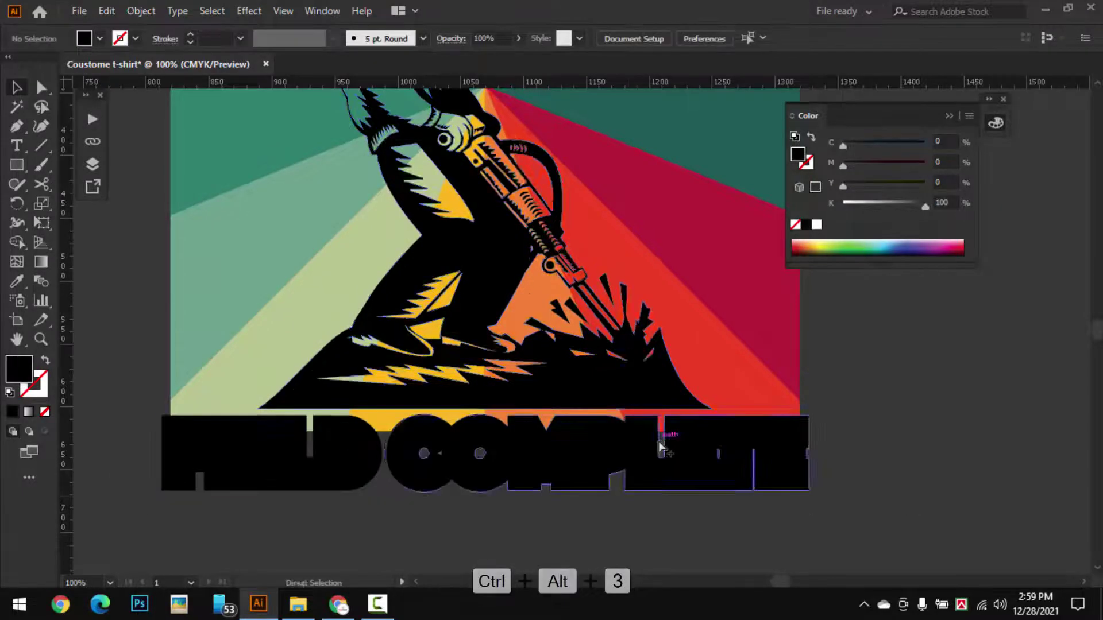
Enlarge the moon slightly by extending its upper corners outward
{"action": "scroll", "coordinate": [640, 426], "scroll_direction": "down", "scroll_amount": 4}
{"action": "scroll", "coordinate": [670, 277], "scroll_direction": "up", "scroll_amount": 5}
{"action": "left_click_drag", "start_coordinate": [659, 217], "coordinate": [667, 209]}
{"action": "left_click_drag", "start_coordinate": [537, 209], "coordinate": [532, 204]}
{"action": "left_click", "coordinate": [775, 391]}
{"action": "scroll", "coordinate": [657, 414], "scroll_direction": "down", "scroll_amount": 3}
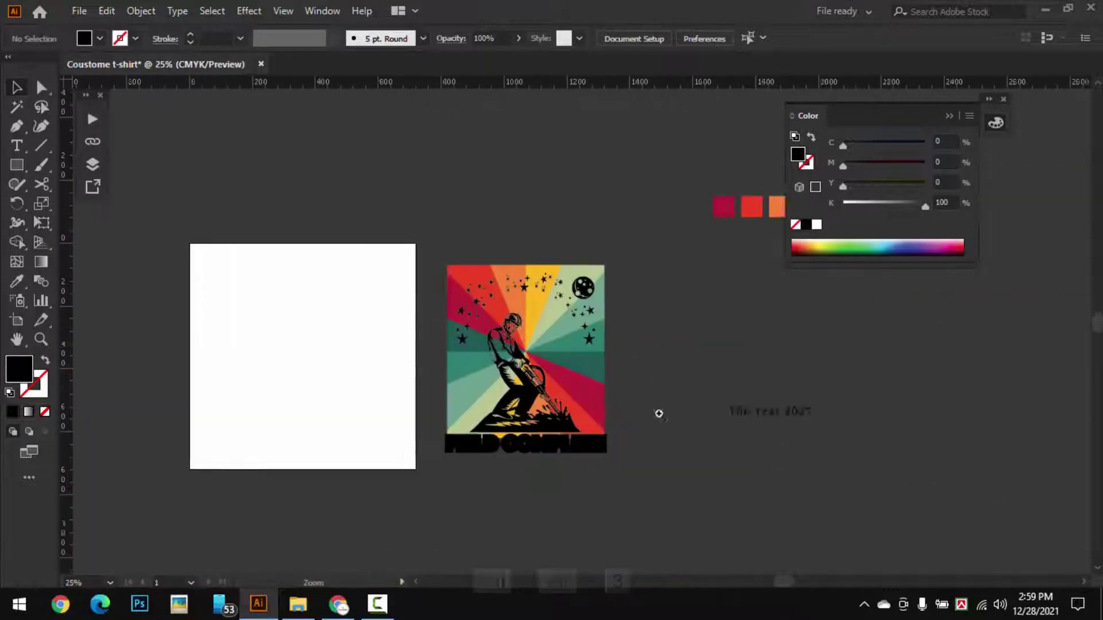
Offset the moon's paths by 7 px with miter joins
{"action": "scroll", "coordinate": [546, 230], "scroll_direction": "up", "scroll_amount": 8}
{"action": "left_click", "coordinate": [525, 316]}
{"action": "scroll", "coordinate": [517, 316], "scroll_direction": "down", "scroll_amount": 2}
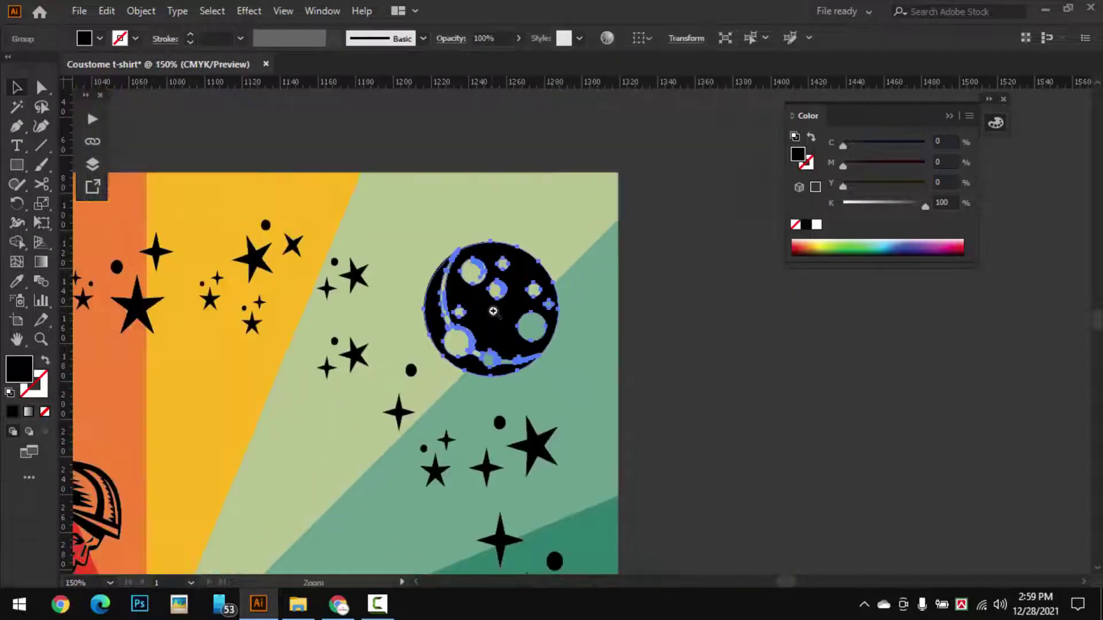
{"action": "left_click", "coordinate": [141, 10]}
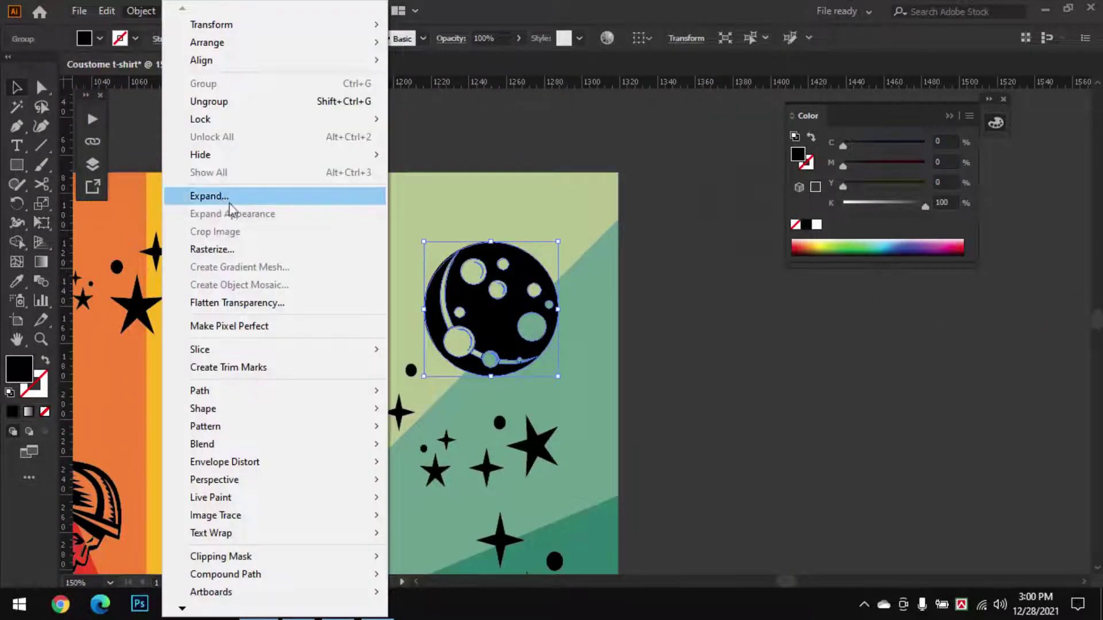
{"action": "mouse_move", "coordinate": [289, 396]}
{"action": "left_click", "coordinate": [439, 450]}
{"action": "left_click", "coordinate": [858, 297]}
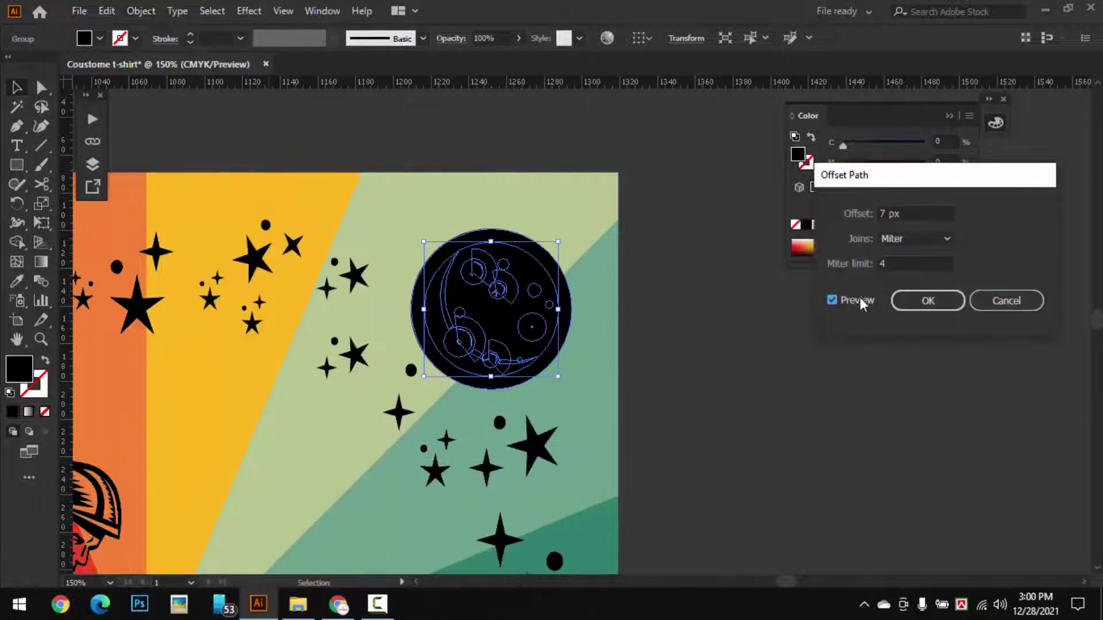
{"action": "left_click", "coordinate": [926, 298]}
Unite the moon's offset outlines into a single shape with Pathfinder
{"action": "left_click", "coordinate": [322, 11]}
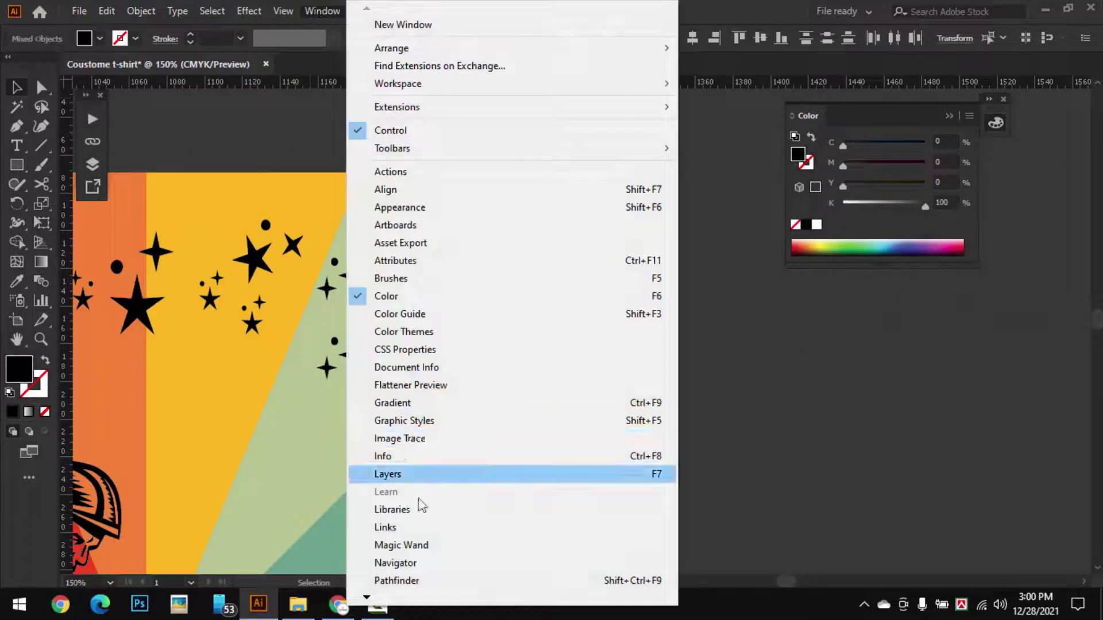
{"action": "left_click", "coordinate": [374, 564]}
{"action": "left_click", "coordinate": [123, 188]}
{"action": "left_click_drag", "start_coordinate": [201, 144], "coordinate": [262, 121]}
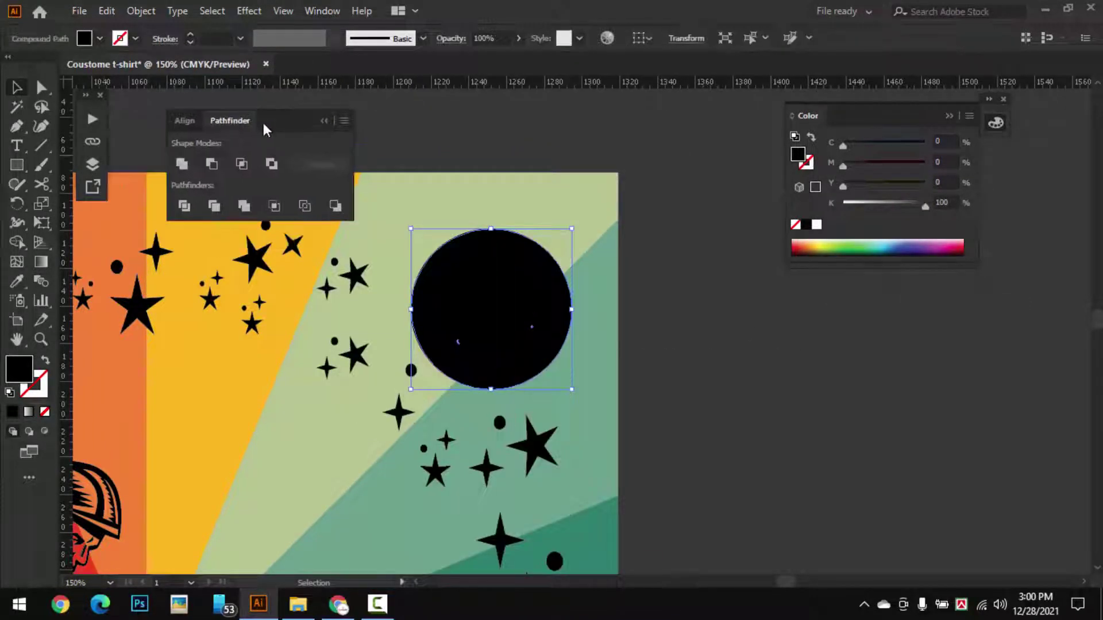
{"action": "left_click", "coordinate": [327, 118]}
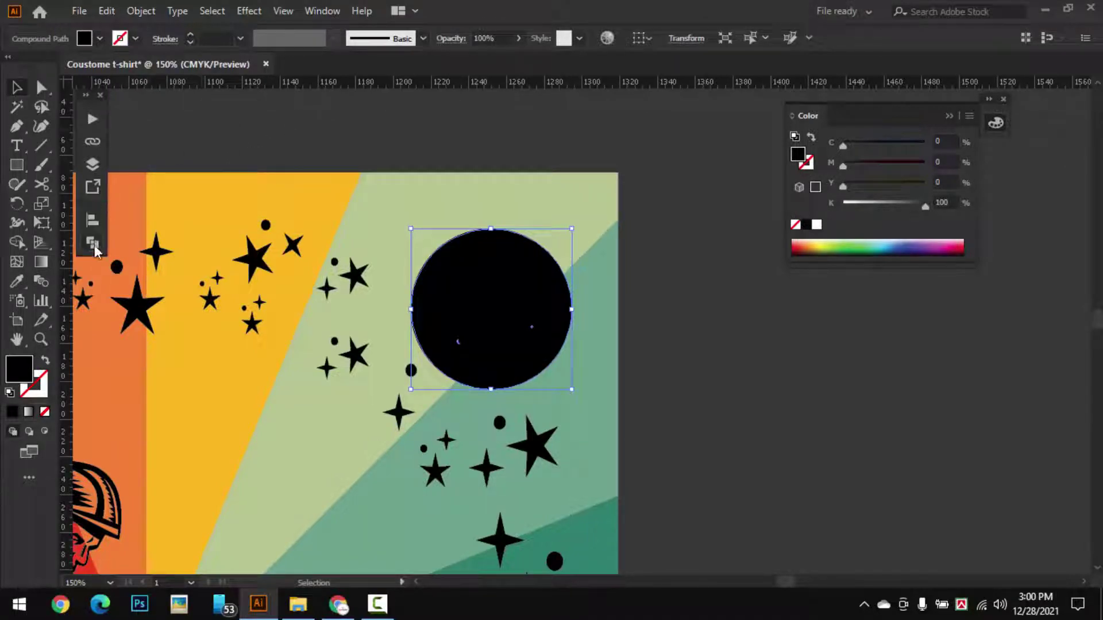
Clean up the small leftover fragments inside the moon's black circle with the Shape Builder tool, making it one solid shape
{"action": "scroll", "coordinate": [481, 345], "scroll_direction": "up", "scroll_amount": 4}
{"action": "key", "text": "shift+m"}
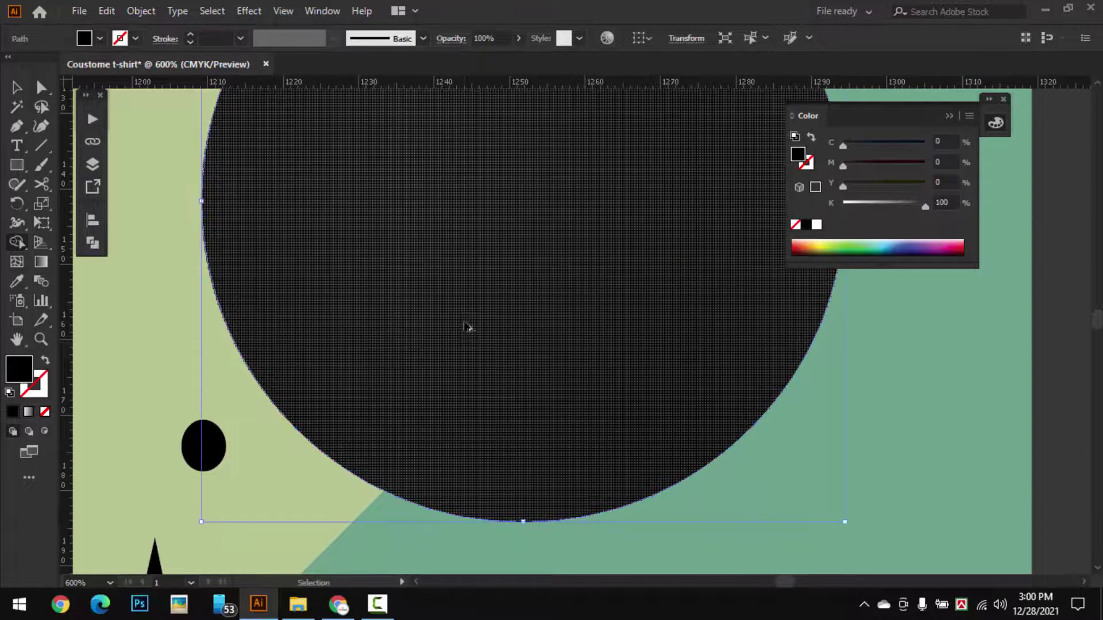
{"action": "scroll", "coordinate": [468, 325], "scroll_direction": "down", "scroll_amount": 4}
{"action": "key", "text": "v"}
{"action": "left_click", "coordinate": [678, 315]}
{"action": "left_click", "coordinate": [512, 280]}
{"action": "right_click", "coordinate": [513, 281]}
{"action": "left_click", "coordinate": [581, 419]}
{"action": "left_click", "coordinate": [667, 333]}
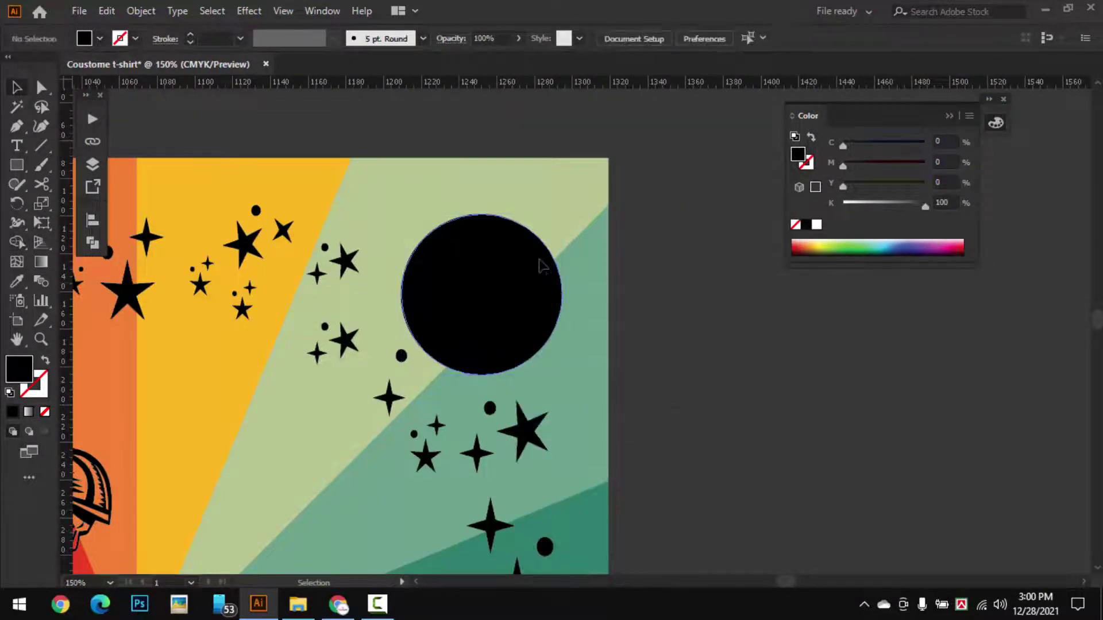
Hide the black backing circle and the sunburst, and group the moon artwork into one object
{"action": "key", "text": "ctrl+3"}
{"action": "left_click", "coordinate": [511, 296]}
{"action": "left_click", "coordinate": [751, 248]}
{"action": "left_click", "coordinate": [599, 230]}
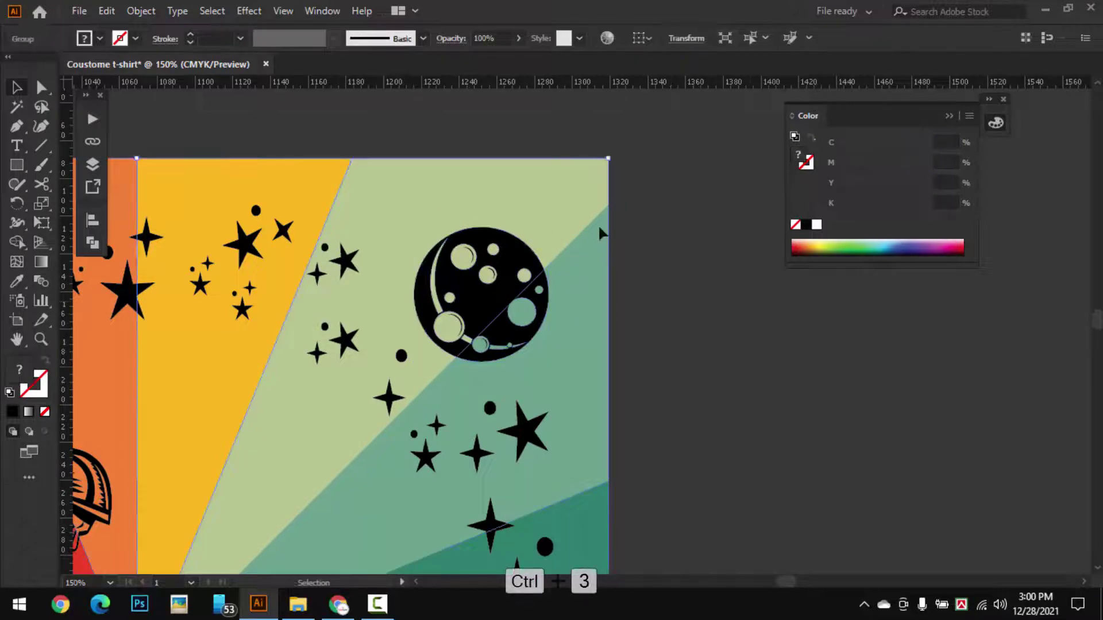
{"action": "key", "text": "ctrl+3"}
{"action": "left_click", "coordinate": [492, 302]}
{"action": "key", "text": "ctrl+g"}
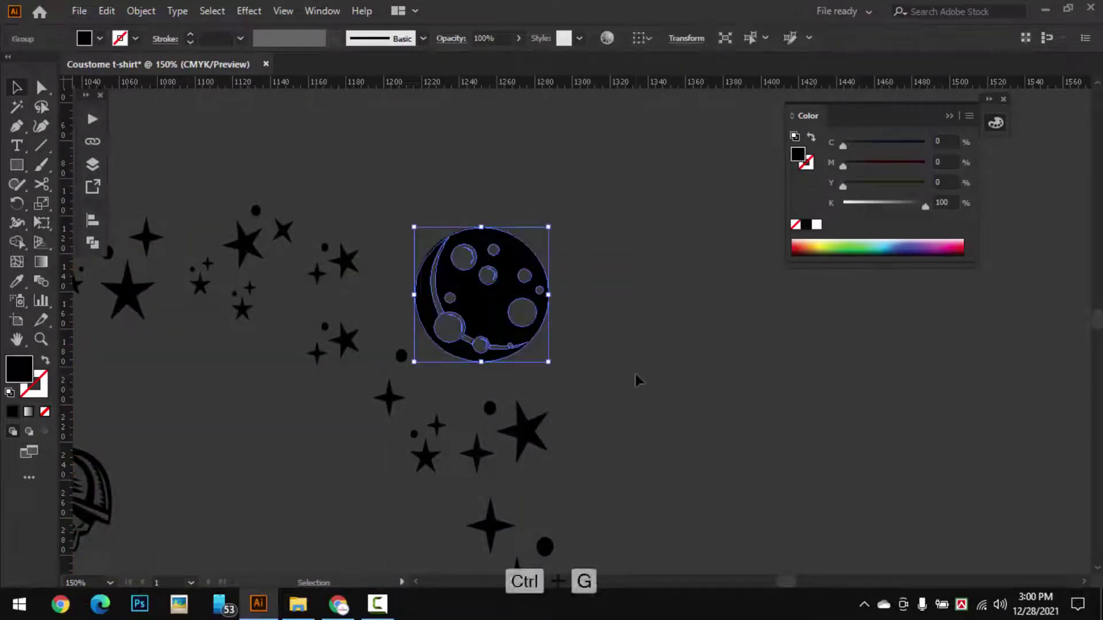
Show all hidden objects and fill the moon with white
{"action": "left_click", "coordinate": [636, 374]}
{"action": "key", "text": "ctrl+alt+3"}
{"action": "left_click", "coordinate": [508, 326]}
{"action": "left_click", "coordinate": [817, 225]}
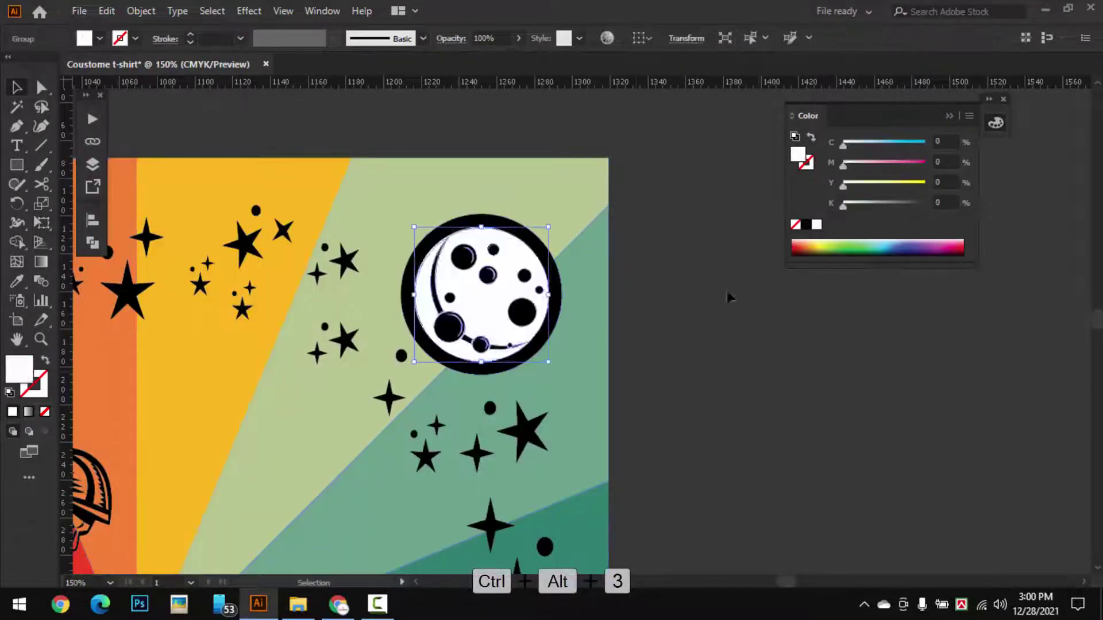
{"action": "left_click", "coordinate": [726, 292]}
Bring the moon's black backing circle to the front
{"action": "left_click", "coordinate": [560, 310]}
{"action": "key", "text": "ctrl+shift+bracketright"}
{"action": "scroll", "coordinate": [703, 315], "scroll_direction": "down", "scroll_amount": 5}
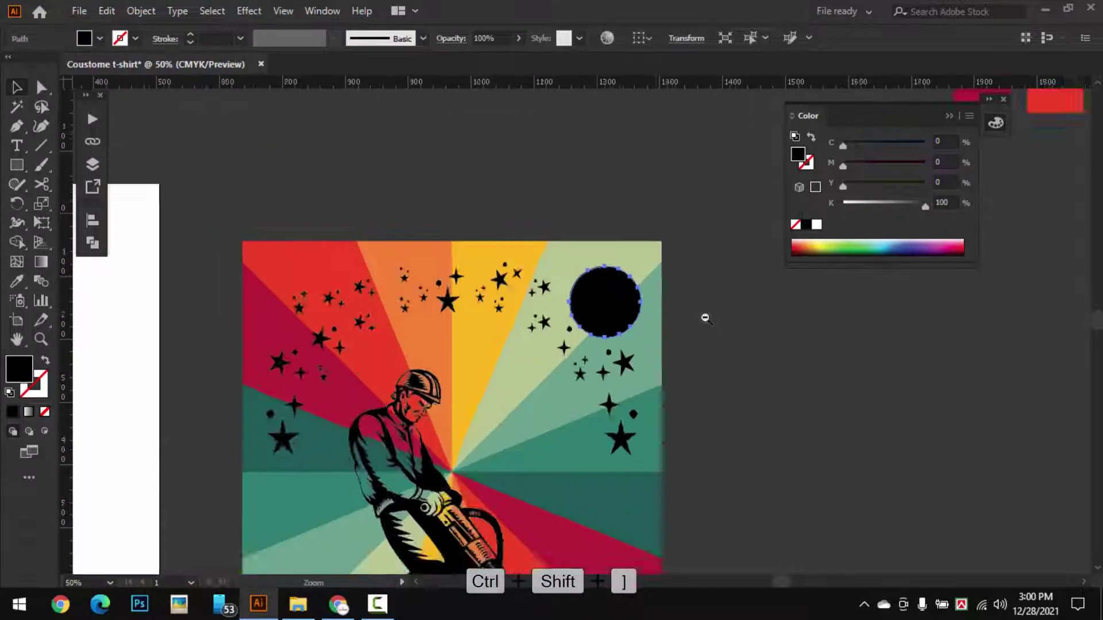
{"action": "scroll", "coordinate": [487, 396], "scroll_direction": "up", "scroll_amount": 1}
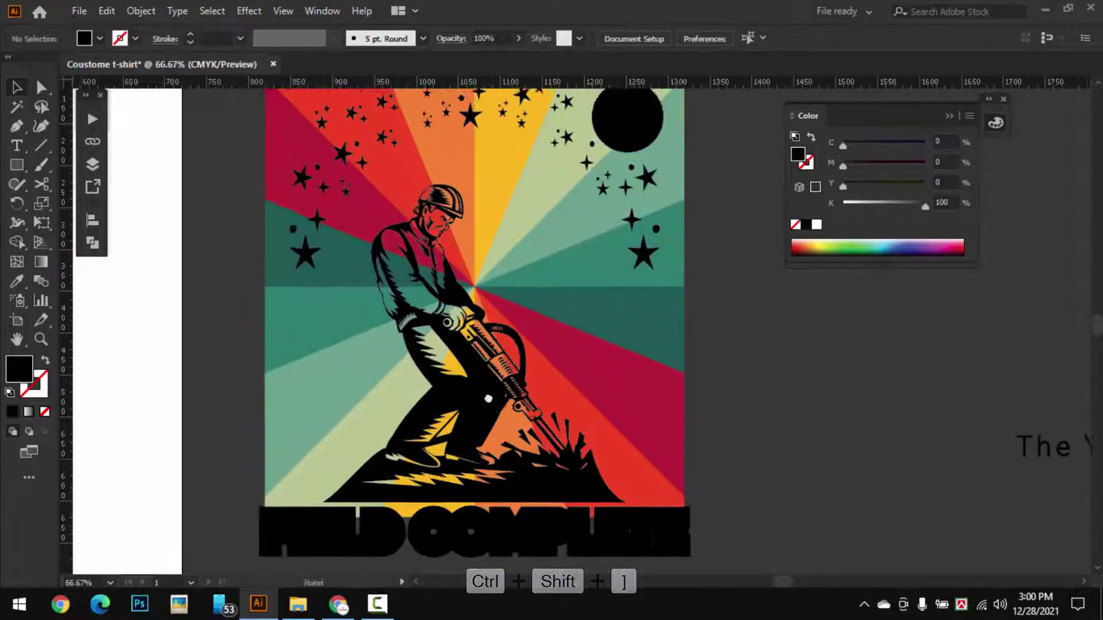
Offset the worker illustration's paths by 9 px with miter joins
{"action": "left_click", "coordinate": [487, 397]}
{"action": "key", "text": "alt+o"}
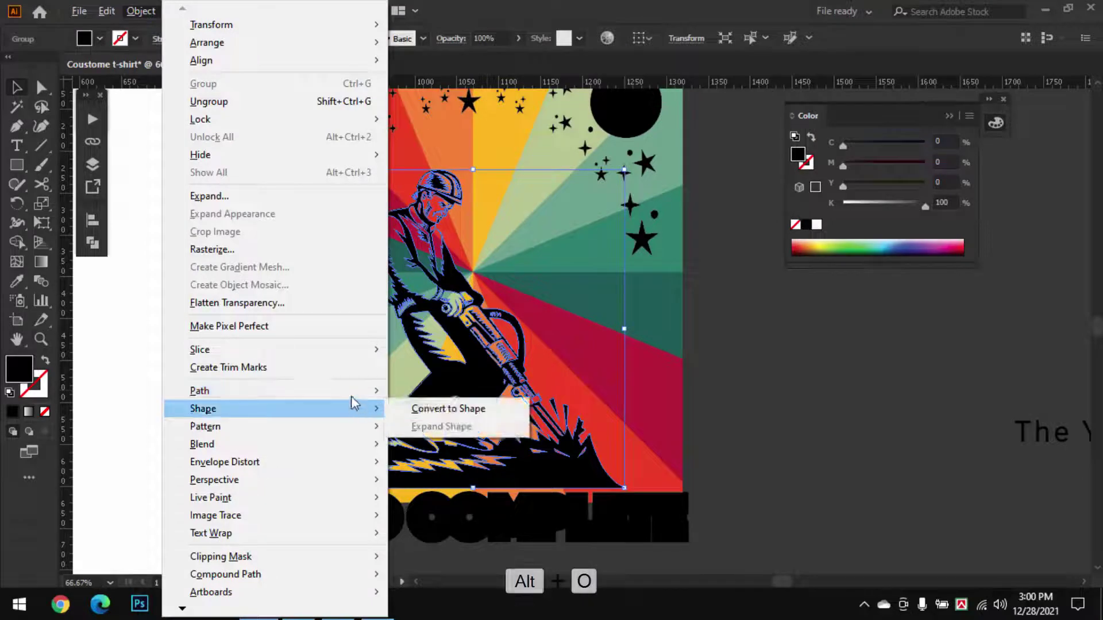
{"action": "mouse_move", "coordinate": [356, 390]}
{"action": "left_click", "coordinate": [441, 450]}
{"action": "left_click", "coordinate": [846, 298]}
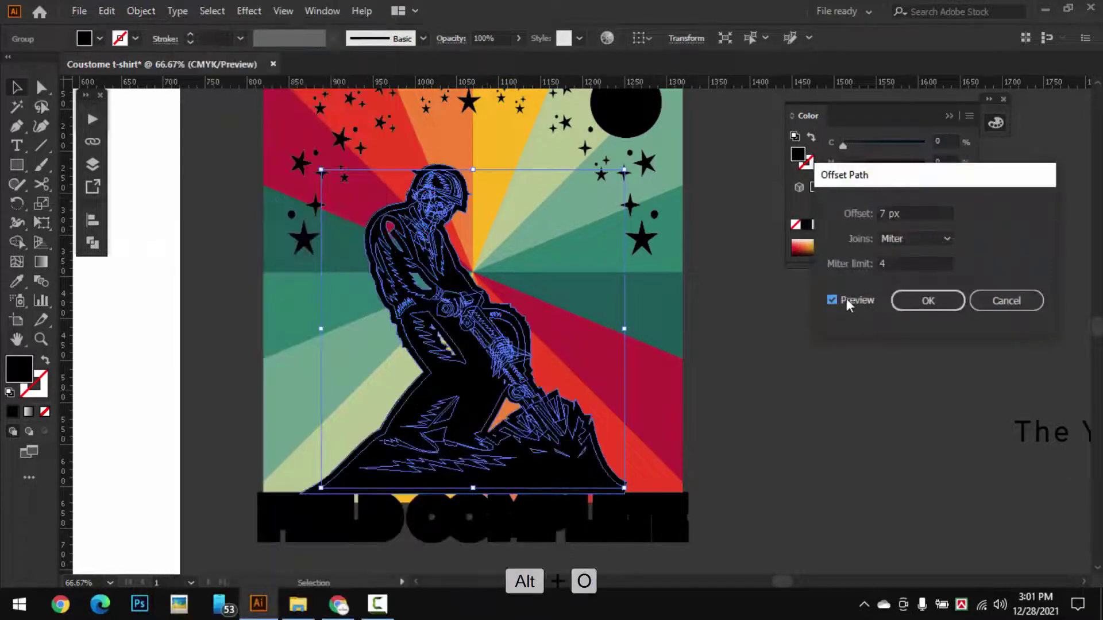
{"action": "key", "text": "Up"}
{"action": "key", "text": "Up"}
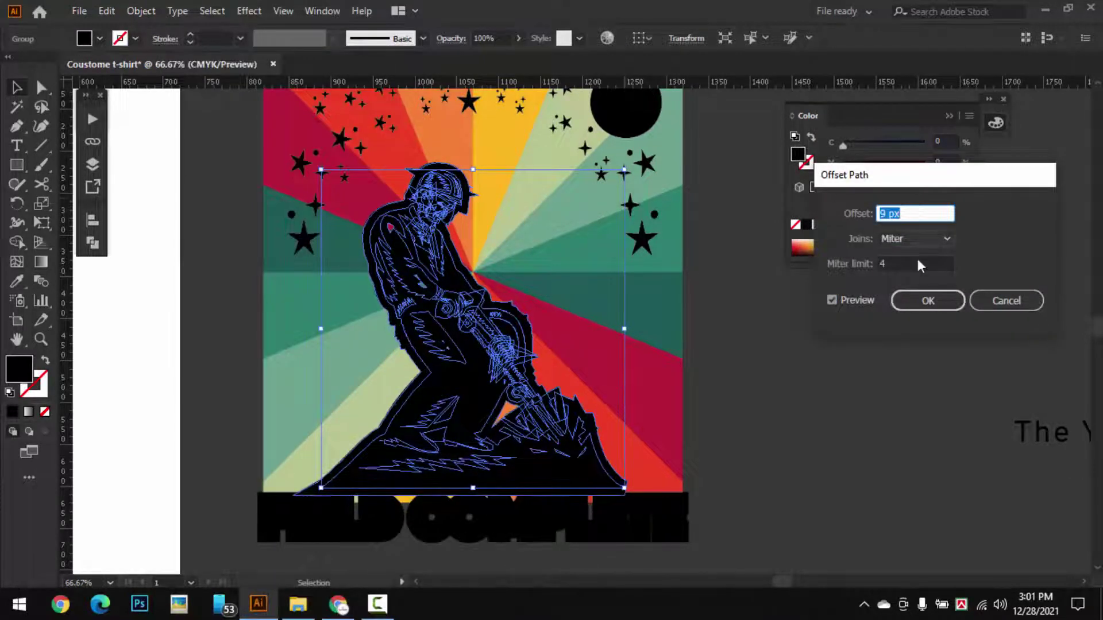
{"action": "left_click", "coordinate": [925, 302]}
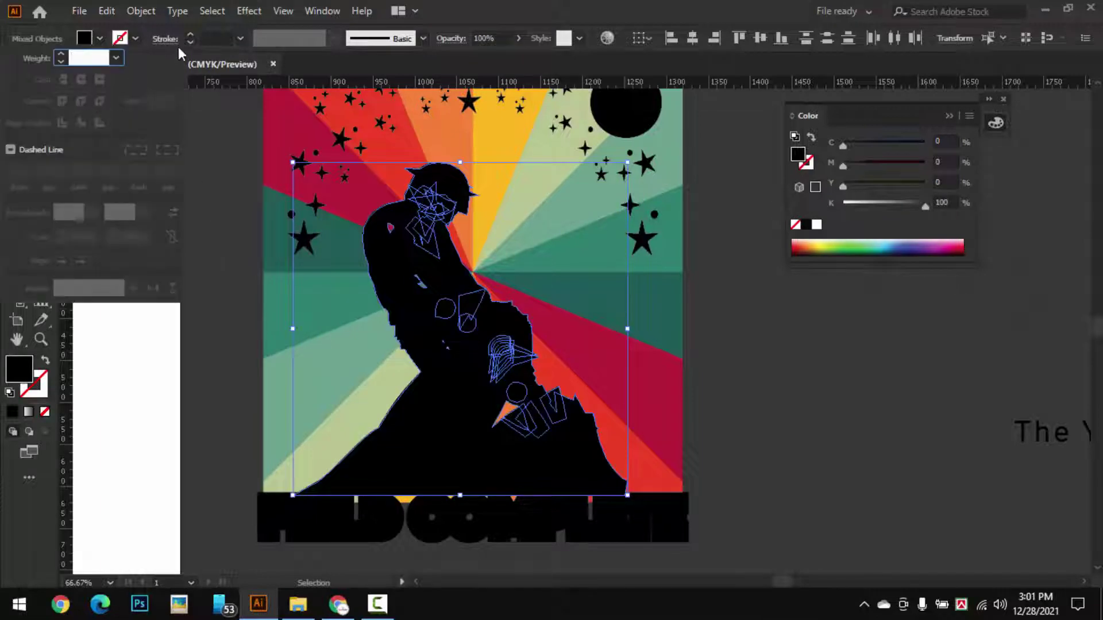
Unite the worker's offset outlines into a single shape with Pathfinder
{"action": "left_click", "coordinate": [94, 241]}
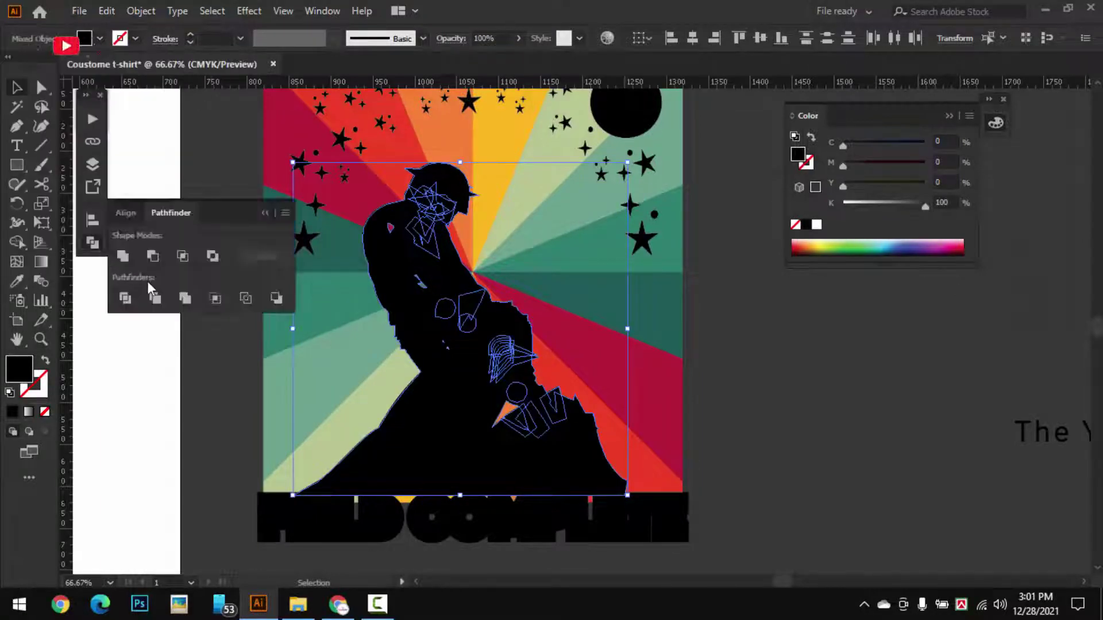
{"action": "left_click", "coordinate": [121, 257]}
{"action": "left_click", "coordinate": [264, 213]}
Merge the remaining gaps inside the worker's black outline with the Shape Builder tool, making it one solid silhouette
{"action": "key", "text": "shift+m"}
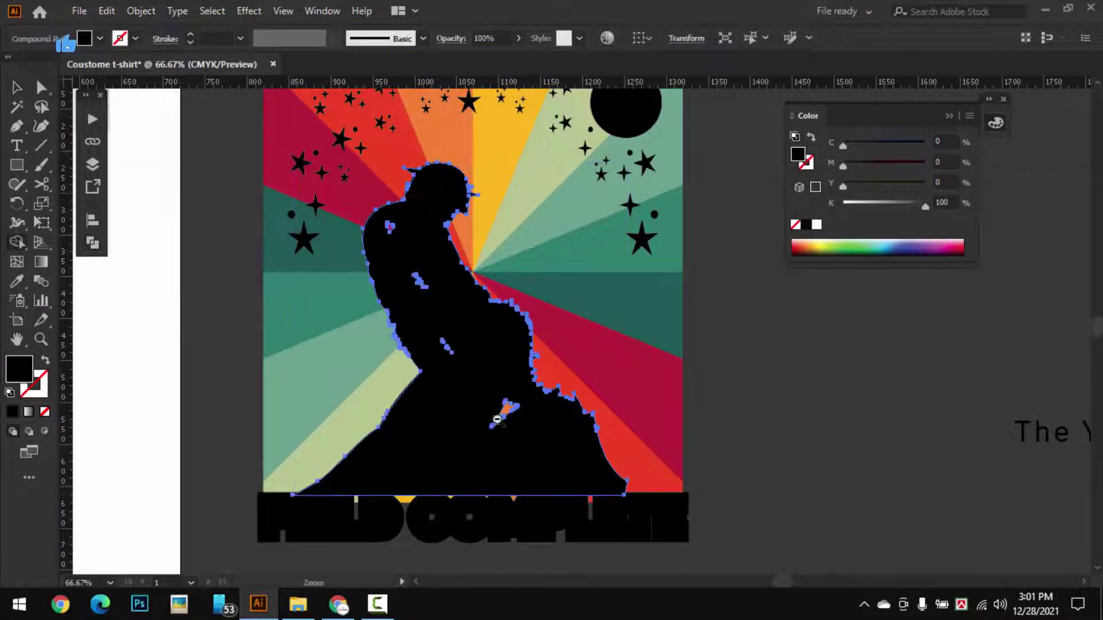
{"action": "scroll", "coordinate": [499, 421], "scroll_direction": "up", "scroll_amount": 2}
{"action": "left_click_drag", "start_coordinate": [421, 305], "coordinate": [499, 430]}
{"action": "left_click_drag", "start_coordinate": [411, 251], "coordinate": [457, 285]}
{"action": "scroll", "coordinate": [454, 388], "scroll_direction": "up", "scroll_amount": 5}
{"action": "mouse_move", "coordinate": [495, 347]}
{"action": "left_mouse_down"}
{"action": "mouse_move", "coordinate": [510, 391]}
{"action": "mouse_move", "coordinate": [486, 293]}
{"action": "left_mouse_up"}
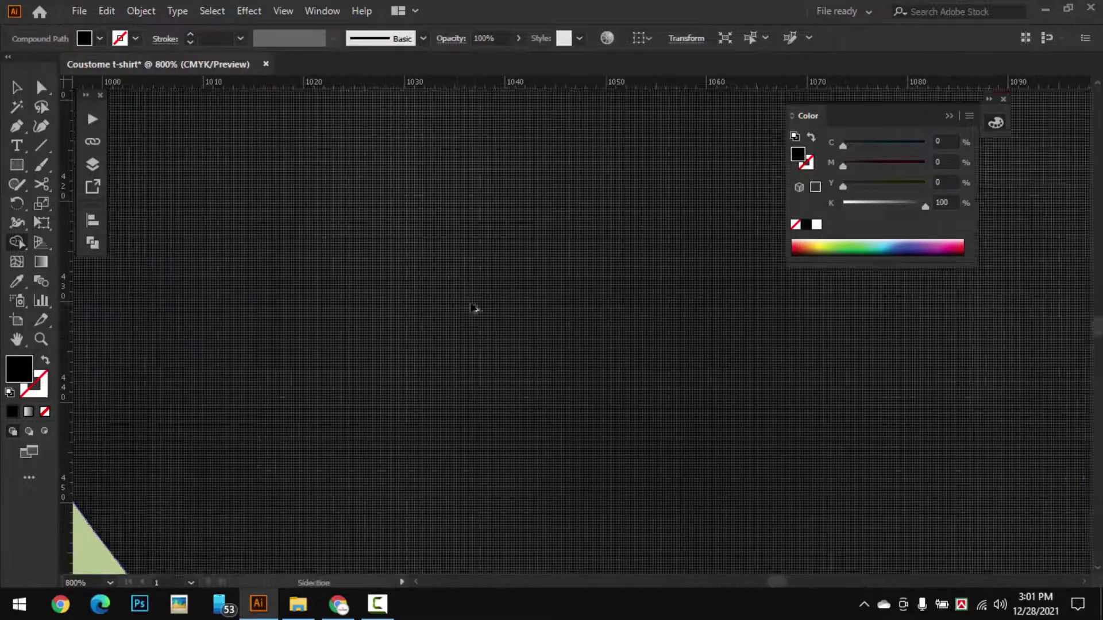
{"action": "scroll", "coordinate": [476, 309], "scroll_direction": "down", "scroll_amount": 5}
{"action": "scroll", "coordinate": [438, 201], "scroll_direction": "up", "scroll_amount": 7}
{"action": "left_click_drag", "start_coordinate": [438, 197], "coordinate": [464, 269]}
{"action": "left_click_drag", "start_coordinate": [463, 271], "coordinate": [437, 317]}
{"action": "scroll", "coordinate": [464, 410], "scroll_direction": "down", "scroll_amount": 6}
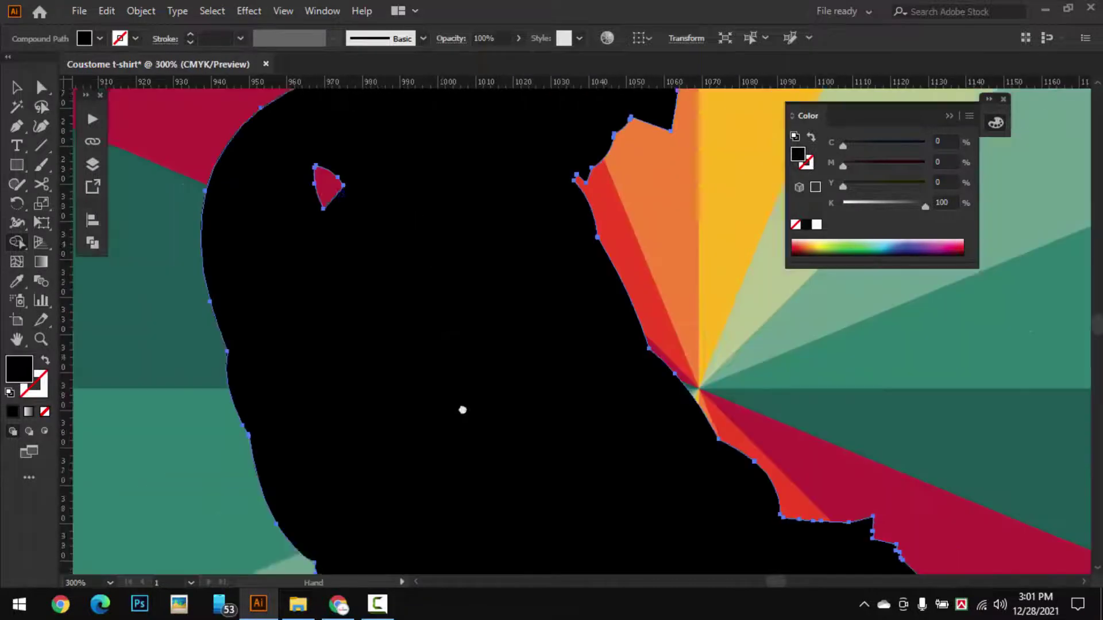
{"action": "scroll", "coordinate": [376, 269], "scroll_direction": "up", "scroll_amount": 4}
{"action": "left_click_drag", "start_coordinate": [280, 275], "coordinate": [437, 244]}
{"action": "scroll", "coordinate": [490, 258], "scroll_direction": "down", "scroll_amount": 9}
{"action": "scroll", "coordinate": [529, 352], "scroll_direction": "up", "scroll_amount": 1}
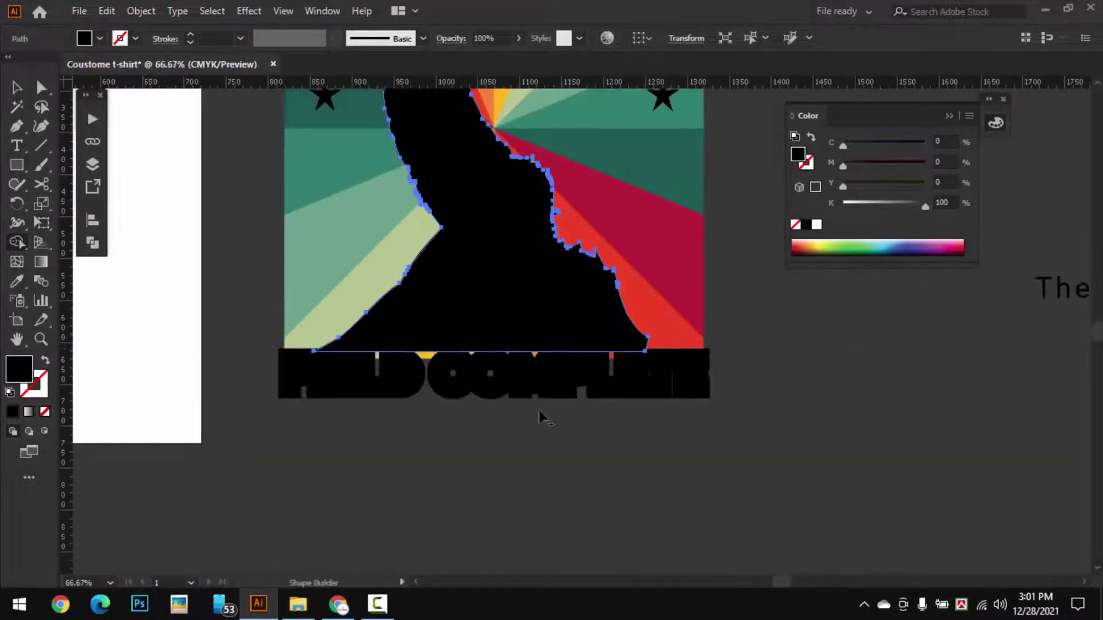
{"action": "key", "text": "v"}
{"action": "left_click", "coordinate": [527, 462]}
Ungroup the worker illustration and its black silhouette
{"action": "left_click", "coordinate": [525, 317]}
{"action": "left_click_drag", "start_coordinate": [515, 270], "coordinate": [510, 346]}
{"action": "right_click", "coordinate": [511, 339]}
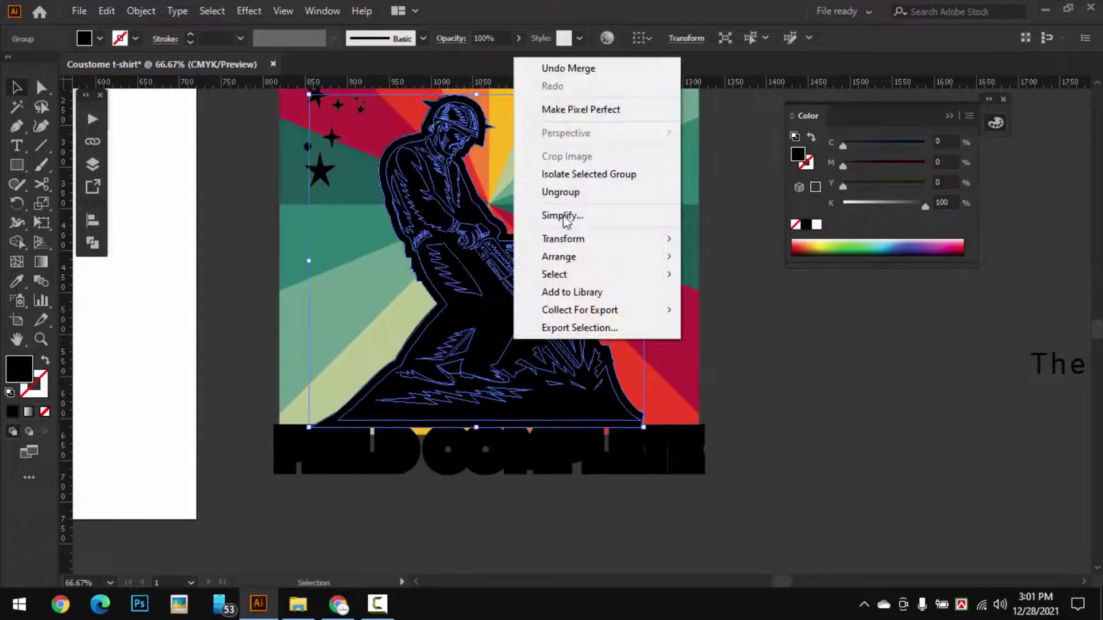
{"action": "left_click", "coordinate": [565, 194]}
Hide the worker's black silhouette and the sunburst background
{"action": "left_click", "coordinate": [577, 412]}
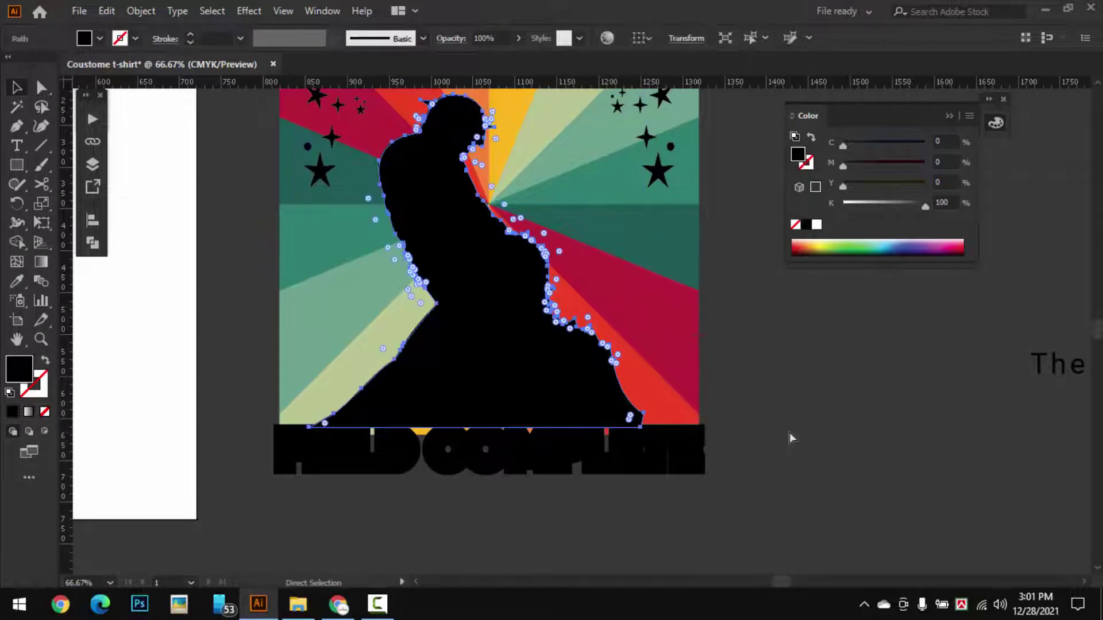
{"action": "key", "text": "ctrl+3"}
{"action": "left_click_drag", "start_coordinate": [714, 381], "coordinate": [608, 409]}
{"action": "left_click", "coordinate": [671, 401], "text": "shift"}
{"action": "left_click", "coordinate": [670, 396]}
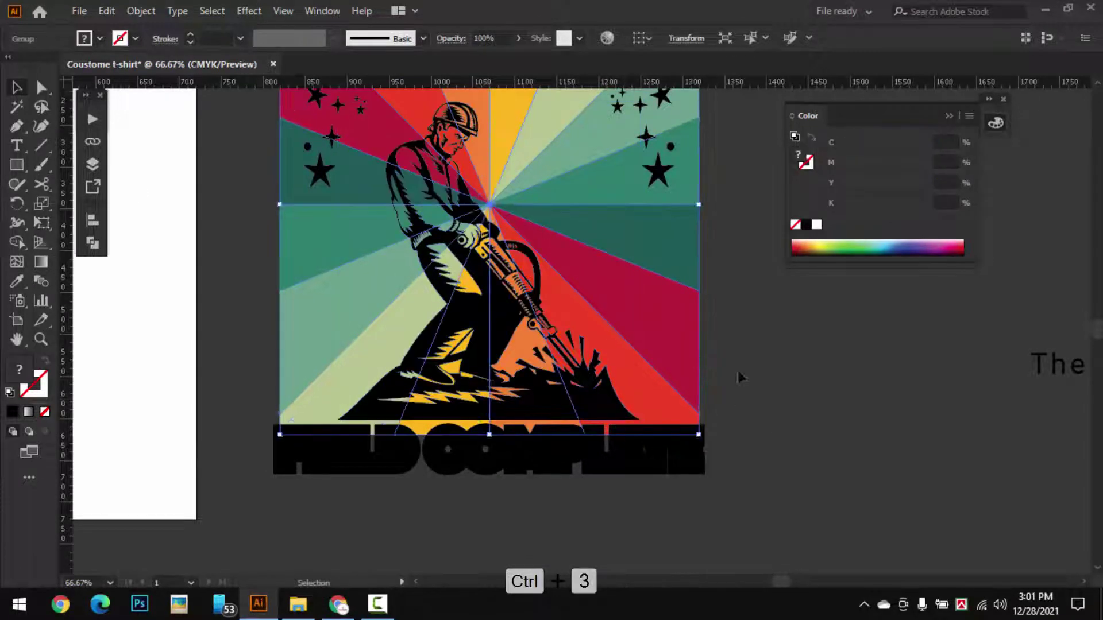
{"action": "key", "text": "ctrl+3"}
{"action": "scroll", "coordinate": [408, 184], "scroll_direction": "up", "scroll_amount": 2}
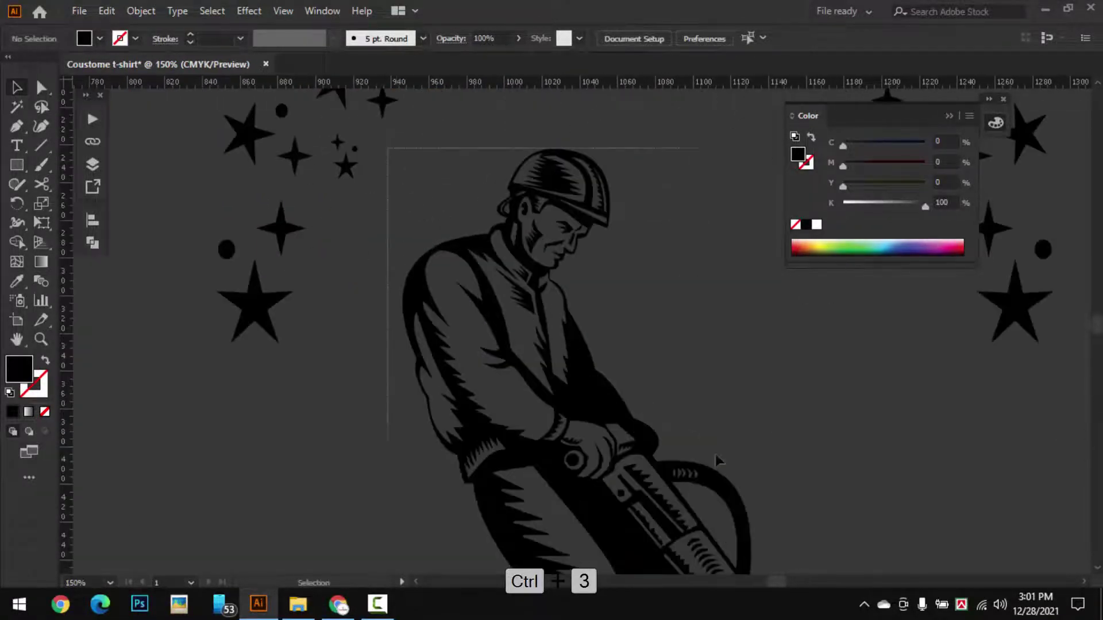
{"action": "key", "text": "ctrl+a"}
{"action": "left_click_drag", "start_coordinate": [801, 558], "coordinate": [689, 253]}
{"action": "left_click", "coordinate": [516, 325], "text": "shift"}
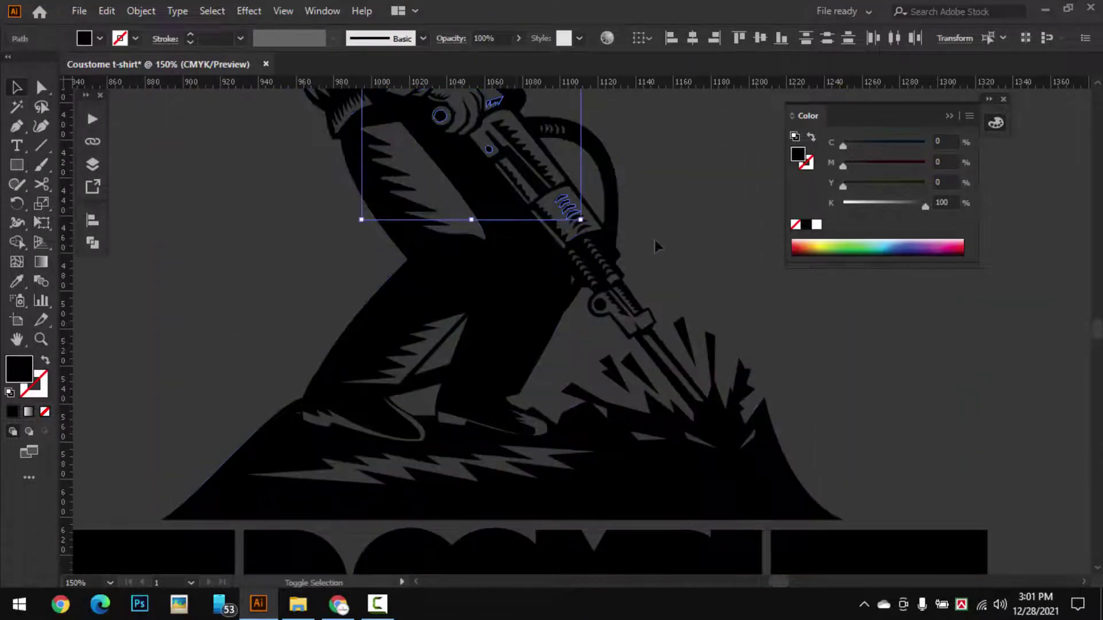
{"action": "scroll", "coordinate": [636, 295], "scroll_direction": "down", "scroll_amount": 2}
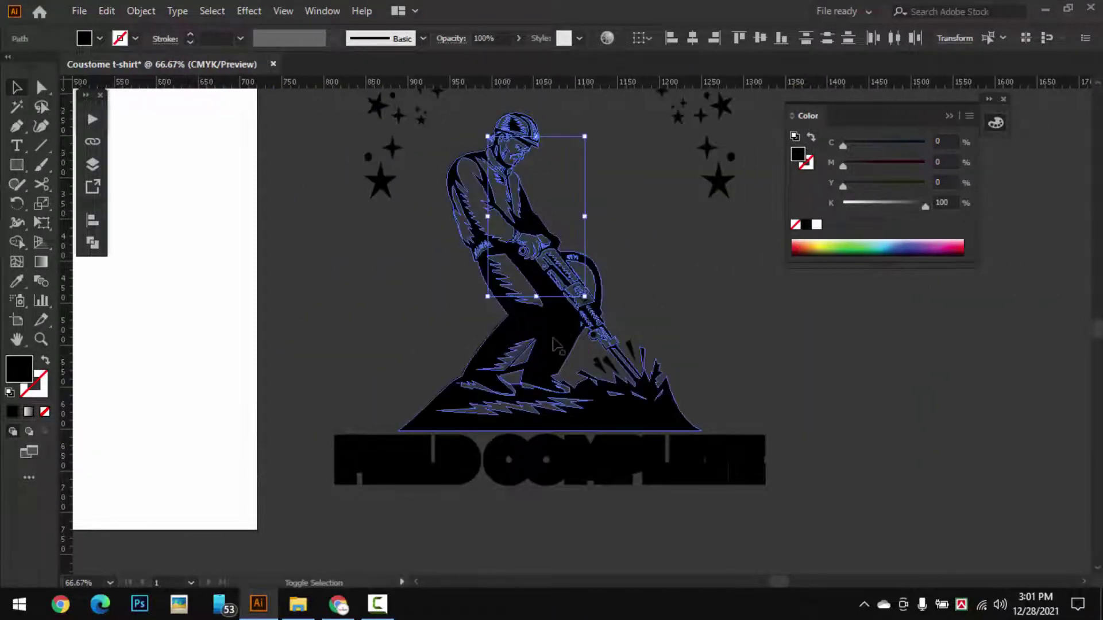
{"action": "left_click", "coordinate": [632, 352], "text": "shift"}
{"action": "left_click", "coordinate": [631, 352], "text": "shift"}
{"action": "left_click", "coordinate": [634, 312]}
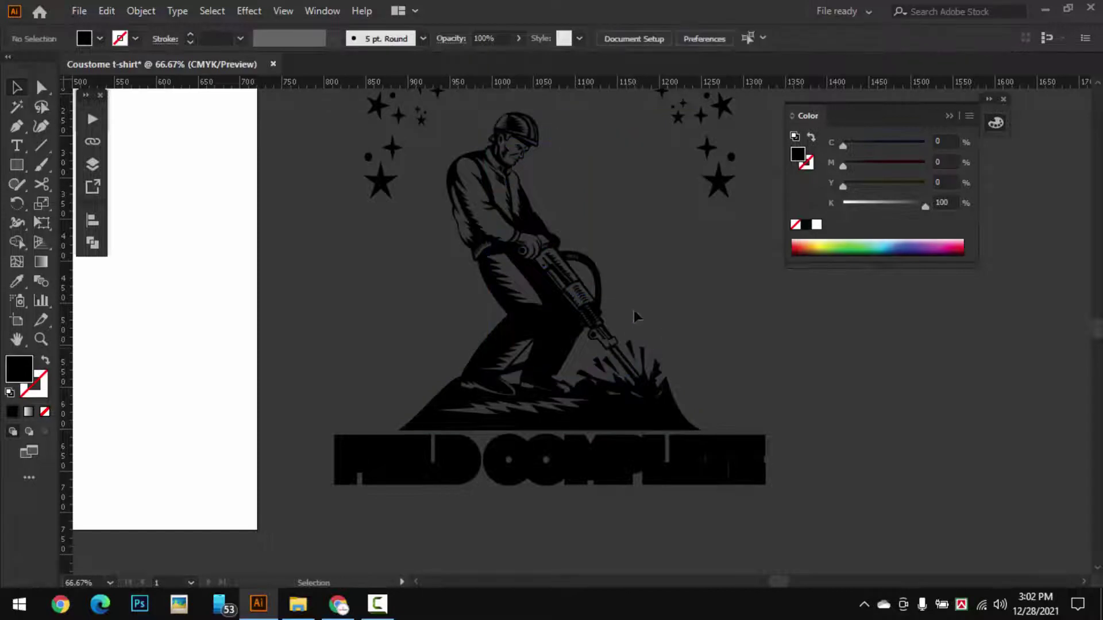
Select all loose pieces of the worker illustration and group them into one object
{"action": "scroll", "coordinate": [454, 269], "scroll_direction": "down", "scroll_amount": 1}
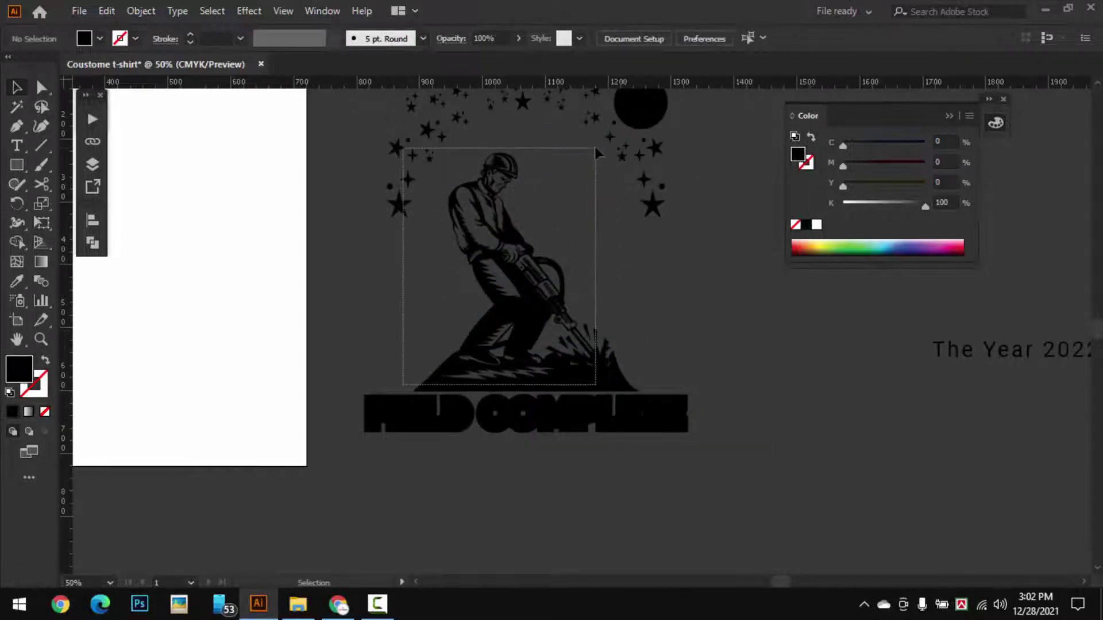
{"action": "left_click_drag", "start_coordinate": [594, 147], "coordinate": [596, 148]}
{"action": "key", "text": "a"}
{"action": "key", "text": "ctrl+f"}
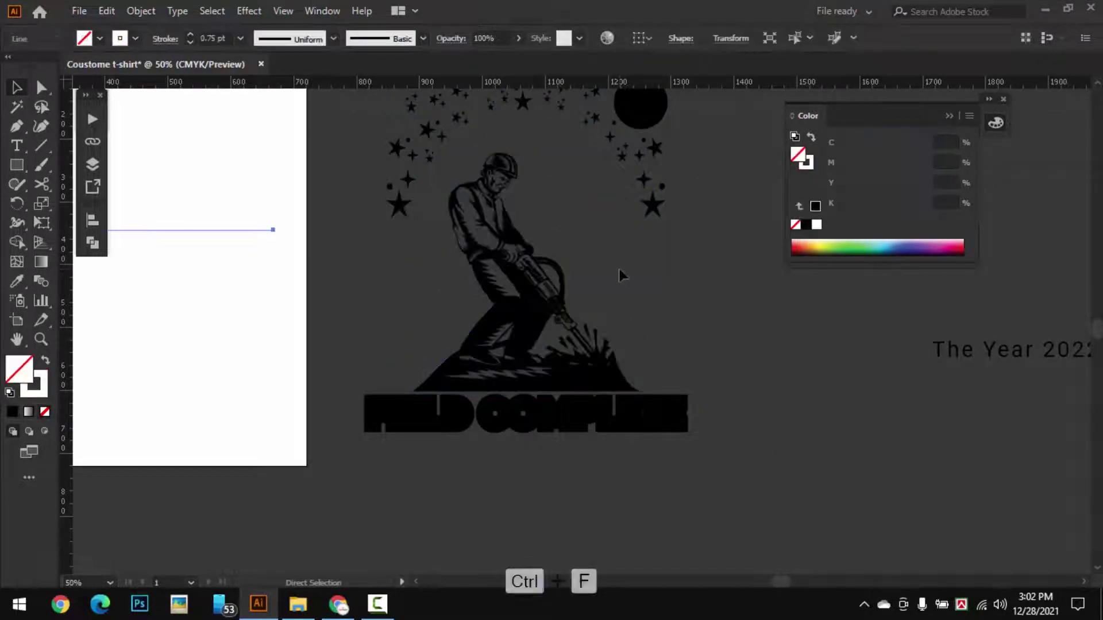
{"action": "key", "text": "ctrl+z"}
{"action": "key", "text": "ctrl+g"}
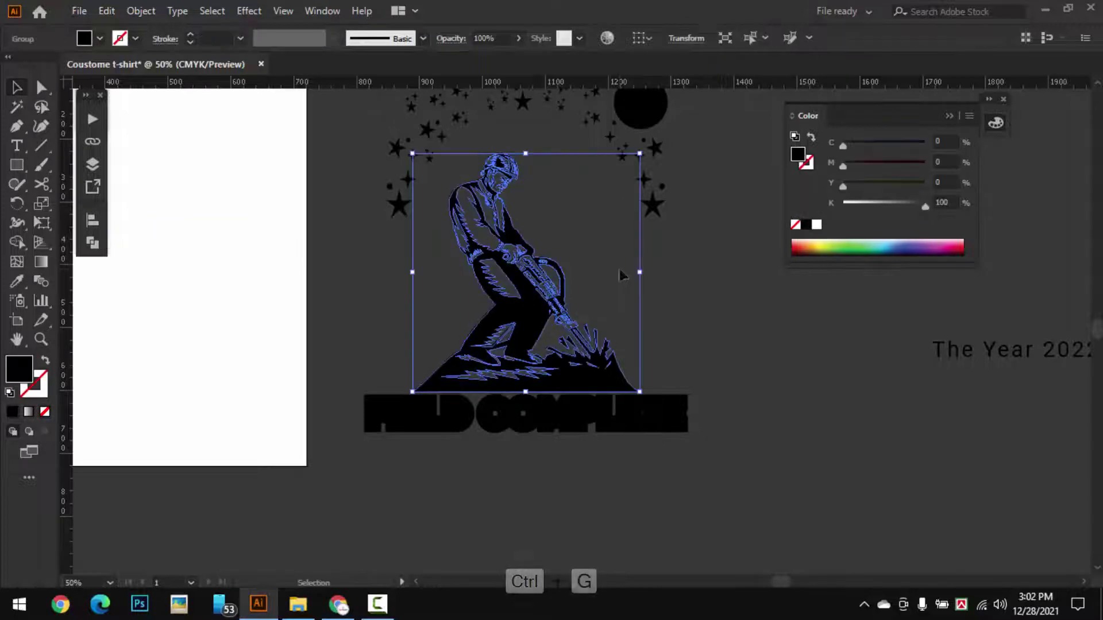
{"action": "left_click_drag", "start_coordinate": [529, 304], "coordinate": [646, 283]}
{"action": "key", "text": "ctrl+z"}
Show all hidden objects again and clear the selection
{"action": "left_click", "coordinate": [788, 350]}
{"action": "key", "text": "ctrl+alt+3"}
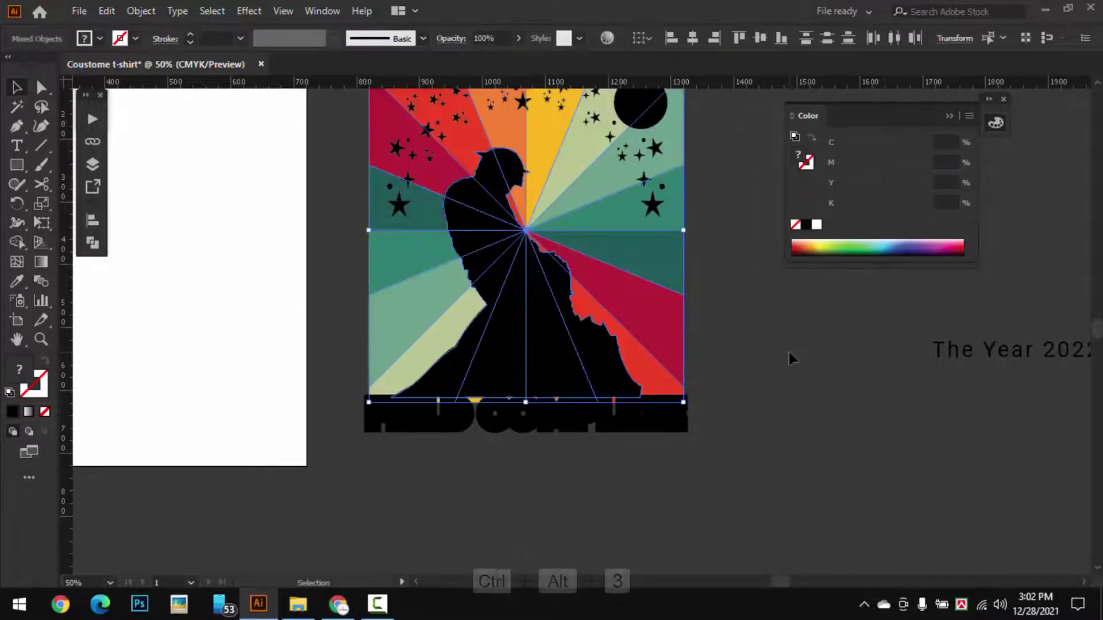
{"action": "left_click", "coordinate": [683, 416]}
{"action": "left_click", "coordinate": [608, 368], "text": "shift"}
{"action": "left_click", "coordinate": [712, 345]}
Group the worker's silhouette, the FIELD COMPLETE text outline, the stars and the moon's backing circle
{"action": "left_click", "coordinate": [619, 340]}
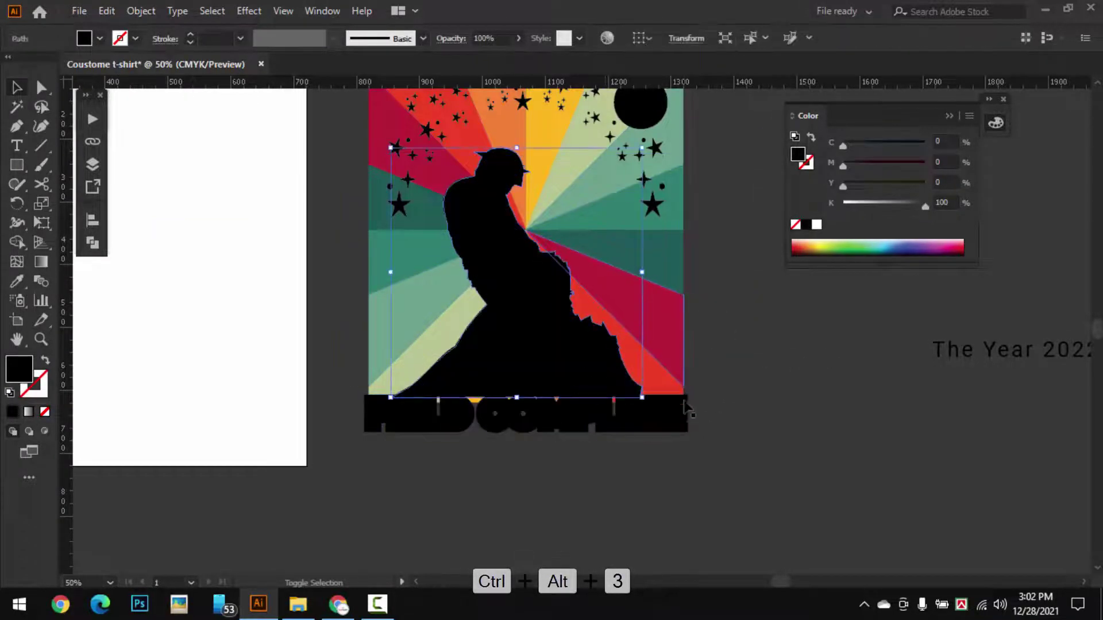
{"action": "left_click", "coordinate": [687, 412], "text": "shift"}
{"action": "left_click_drag", "start_coordinate": [750, 268], "coordinate": [732, 387]}
{"action": "left_click", "coordinate": [634, 231], "text": "shift"}
{"action": "left_click", "coordinate": [635, 323], "text": "shift"}
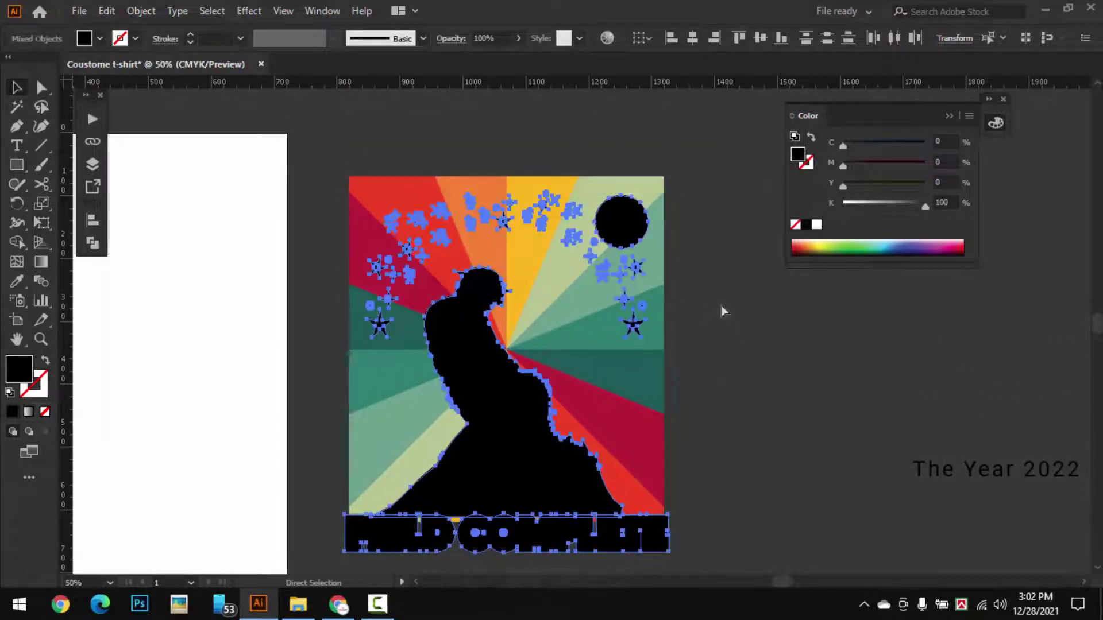
{"action": "key", "text": "ctrl+g"}
{"action": "left_click", "coordinate": [721, 305]}
Bring the group of black backing shapes to the front
{"action": "left_click", "coordinate": [630, 324]}
{"action": "right_click", "coordinate": [632, 325]}
{"action": "mouse_move", "coordinate": [752, 233]}
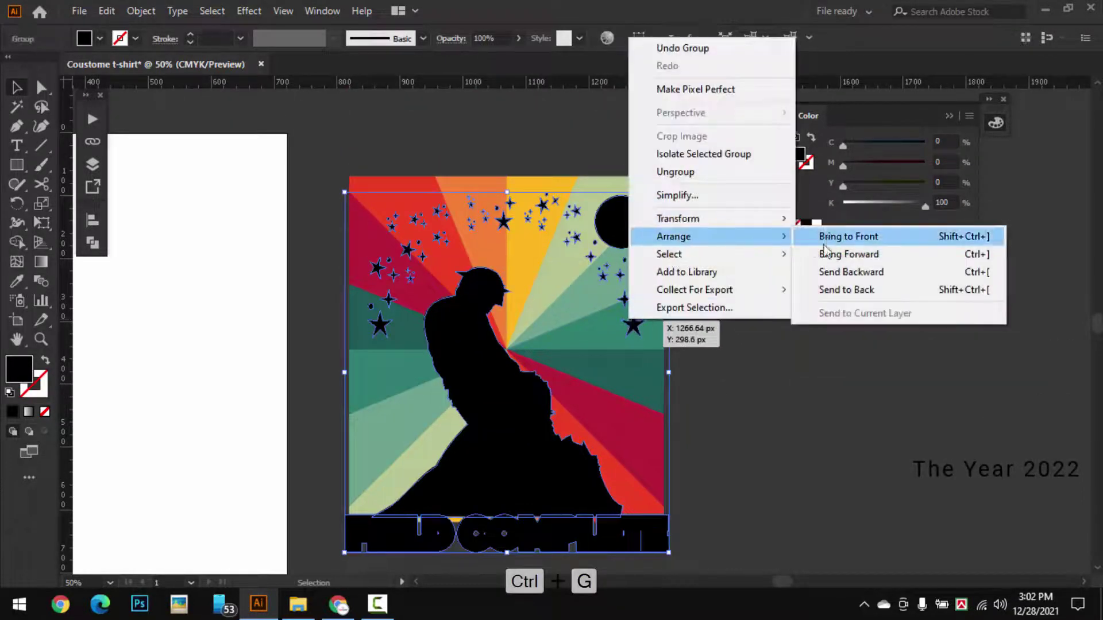
{"action": "left_click", "coordinate": [853, 234]}
Make an opacity mask from the black group and the sunburst, with Clip turned off
{"action": "left_click", "coordinate": [601, 380], "text": "shift"}
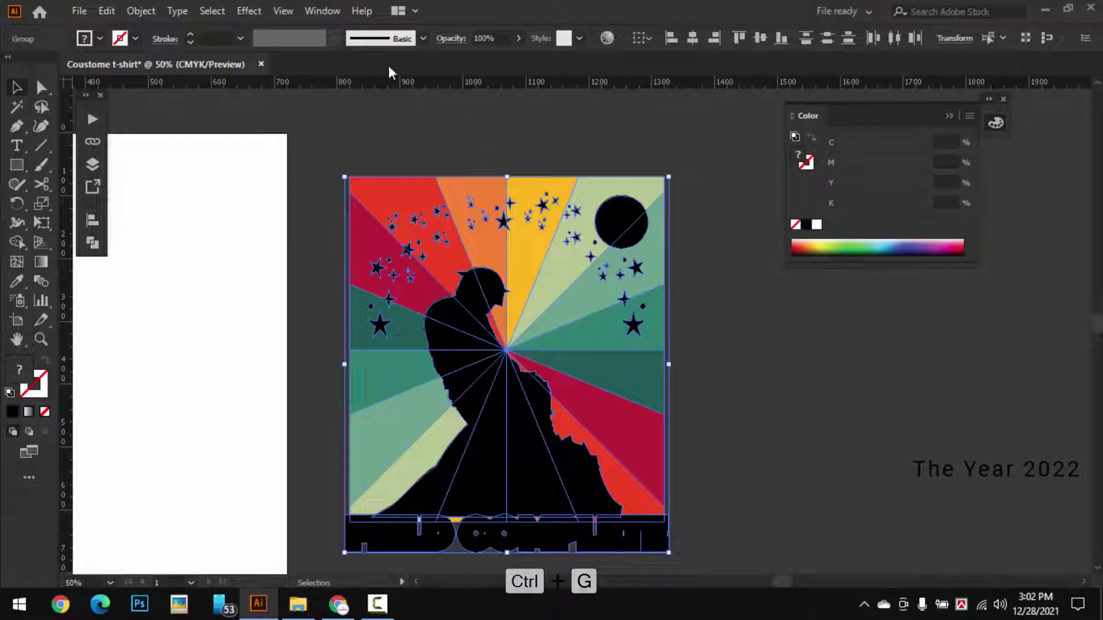
{"action": "left_click", "coordinate": [451, 39]}
{"action": "left_click", "coordinate": [427, 91]}
{"action": "left_click", "coordinate": [402, 110]}
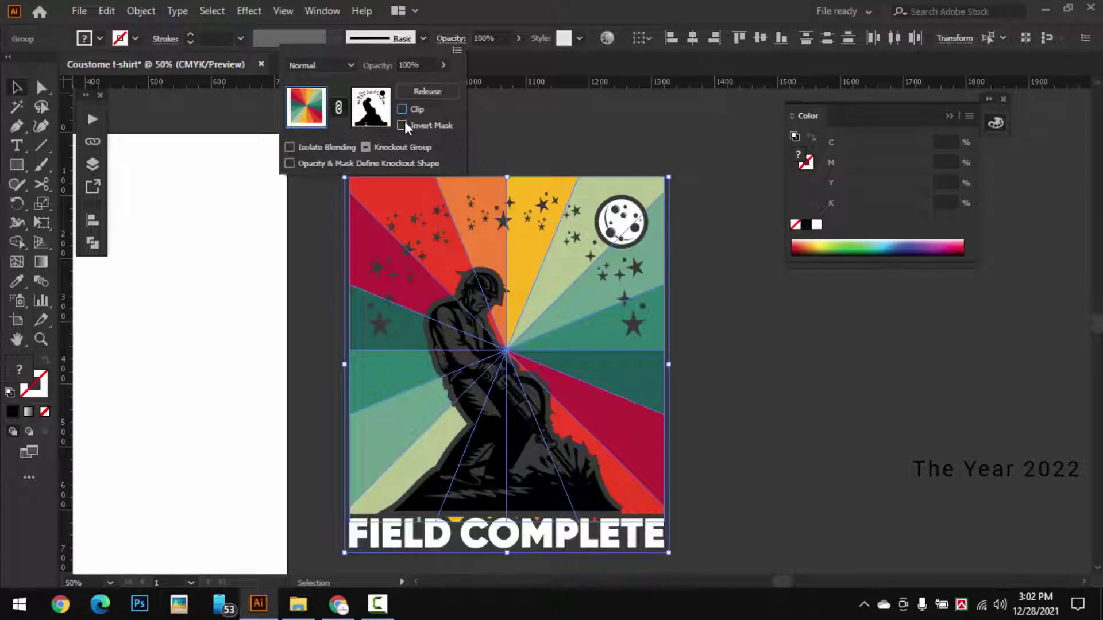
Compare the opacity mask with Invert Mask switched on and off, leaving it off
{"action": "left_click", "coordinate": [404, 123]}
{"action": "left_click", "coordinate": [405, 123]}
{"action": "left_click", "coordinate": [404, 123]}
{"action": "left_click", "coordinate": [404, 123]}
{"action": "left_click", "coordinate": [405, 123]}
{"action": "left_click", "coordinate": [404, 123]}
{"action": "left_click", "coordinate": [730, 248]}
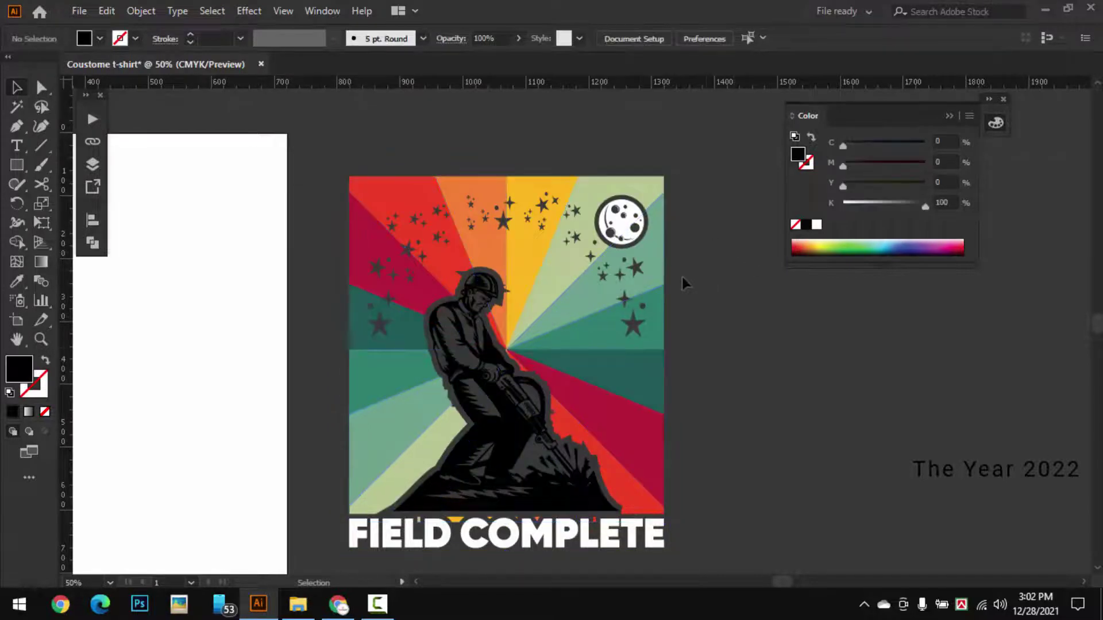
Fill the FIELD COMPLETE text with black
{"action": "scroll", "coordinate": [626, 320], "scroll_direction": "up", "scroll_amount": 3}
{"action": "scroll", "coordinate": [627, 321], "scroll_direction": "down", "scroll_amount": 4}
{"action": "scroll", "coordinate": [488, 405], "scroll_direction": "up", "scroll_amount": 2}
{"action": "left_click_drag", "start_coordinate": [517, 482], "coordinate": [447, 395]}
{"action": "scroll", "coordinate": [488, 406], "scroll_direction": "down", "scroll_amount": 2}
{"action": "left_click", "coordinate": [484, 385]}
{"action": "left_click", "coordinate": [806, 225]}
{"action": "left_click", "coordinate": [688, 344]}
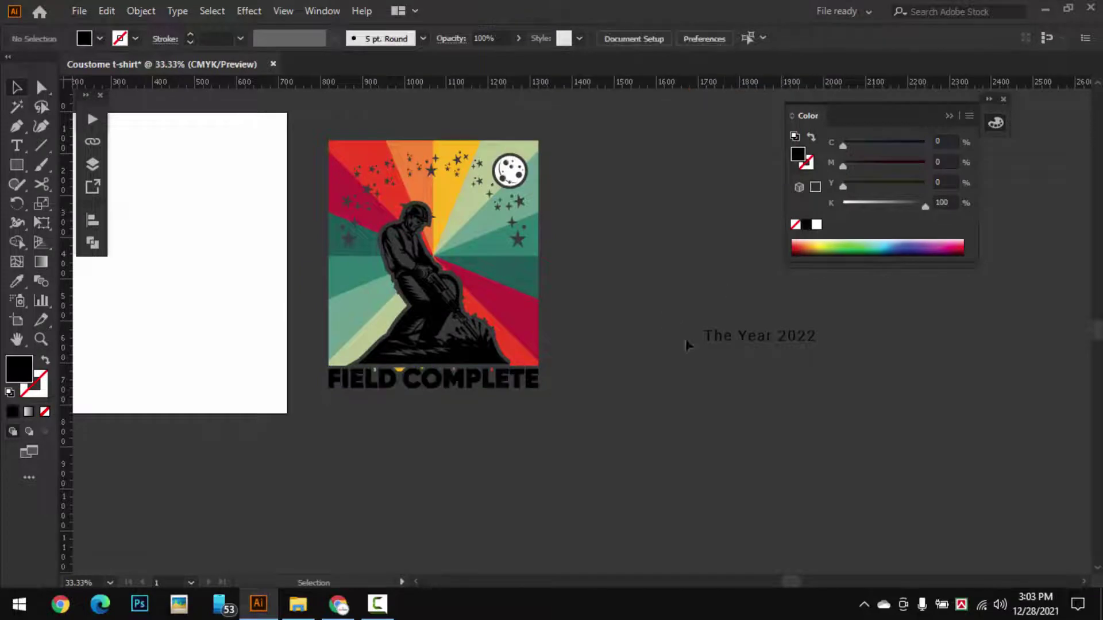
Place The Year 2022 text directly below FIELD COMPLETE, aligned with its left edge, and widen the tracking to roughly match the title's width
{"action": "left_click_drag", "start_coordinate": [498, 458], "coordinate": [350, 405]}
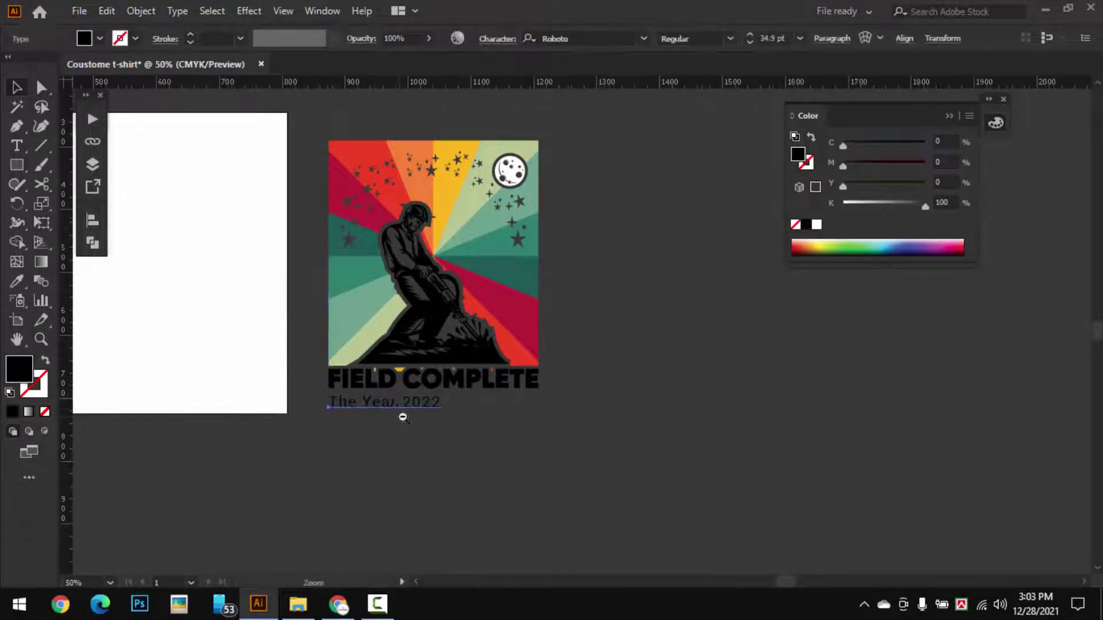
{"action": "scroll", "coordinate": [412, 421], "scroll_direction": "up", "scroll_amount": 3}
{"action": "key", "text": "alt+Right"}
{"action": "key", "text": "alt+Right"}
{"action": "key", "text": "alt+Right"}
{"action": "key", "text": "alt+Right"}
{"action": "key", "text": "alt+Right"}
{"action": "key", "text": "alt+Right"}
{"action": "key", "text": "alt+Right"}
{"action": "key", "text": "alt+Right"}
{"action": "key", "text": "alt+Right"}
{"action": "key", "text": "alt+Right"}
{"action": "key", "text": "alt+Right"}
{"action": "key", "text": "alt+Right"}
{"action": "key", "text": "alt+Right"}
{"action": "key", "text": "alt+Right"}
{"action": "key", "text": "alt+Right"}
{"action": "key", "text": "alt+Right"}
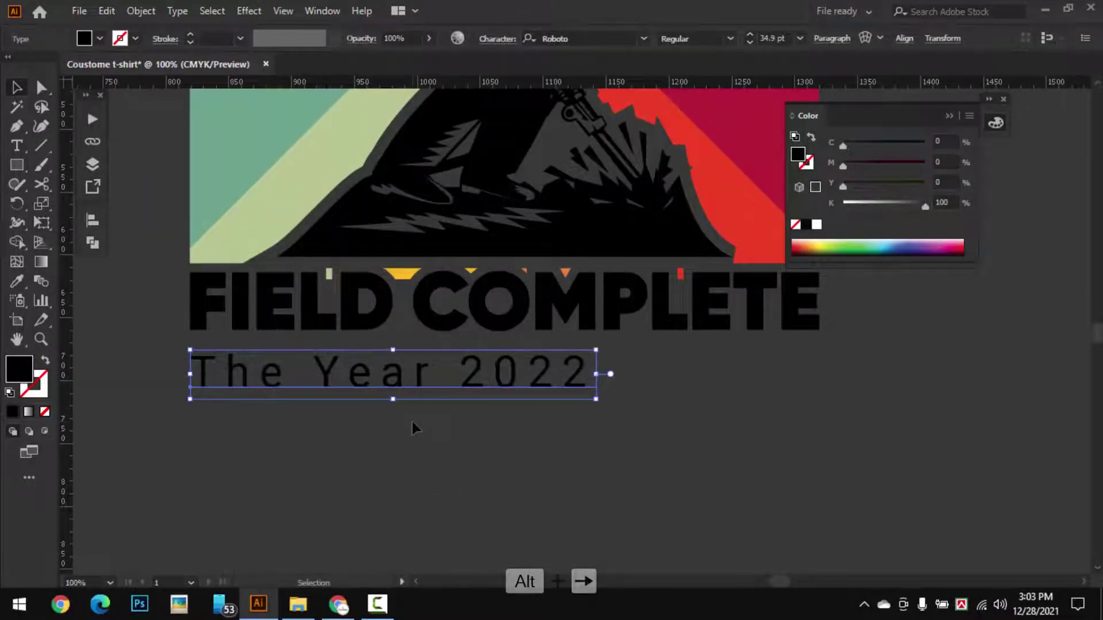
{"action": "key", "text": "alt+Right"}
{"action": "key", "text": "alt+Right"}
{"action": "key", "text": "alt+Right"}
{"action": "key", "text": "alt+Right"}
{"action": "key", "text": "alt+Right"}
{"action": "key", "text": "alt+Right"}
{"action": "key", "text": "alt+Right"}
{"action": "key", "text": "alt+Right"}
{"action": "key", "text": "alt+Right"}
{"action": "key", "text": "alt+Right"}
{"action": "key", "text": "alt+Right"}
{"action": "key", "text": "alt+Right"}
{"action": "key", "text": "alt+Right"}
{"action": "key", "text": "alt+Right"}
{"action": "key", "text": "alt+Right"}
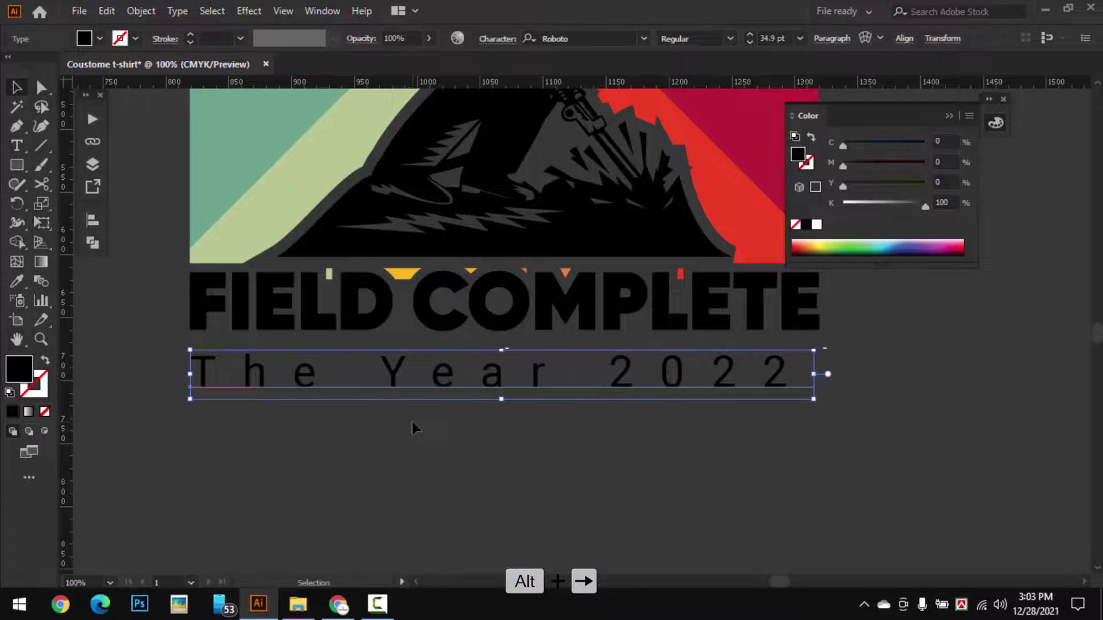
Convert the text of the whole t-shirt design, FIELD COMPLETE and The Year 2022, to outlines
{"action": "left_click", "coordinate": [524, 461]}
{"action": "scroll", "coordinate": [448, 413], "scroll_direction": "down", "scroll_amount": 4}
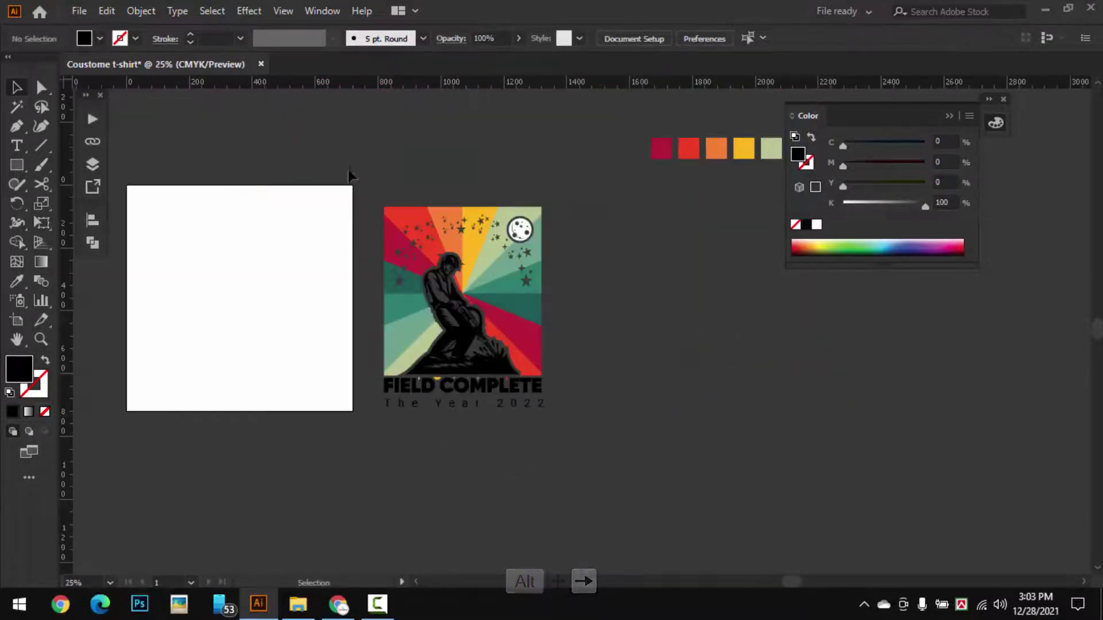
{"action": "left_click_drag", "start_coordinate": [349, 173], "coordinate": [583, 443]}
{"action": "key", "text": "ctrl+shift+o"}
{"action": "left_click", "coordinate": [583, 442]}
Examine how the left edges of the outlined FIELD COMPLETE and The Year 2022 lines match up
{"action": "scroll", "coordinate": [379, 407], "scroll_direction": "up", "scroll_amount": 5}
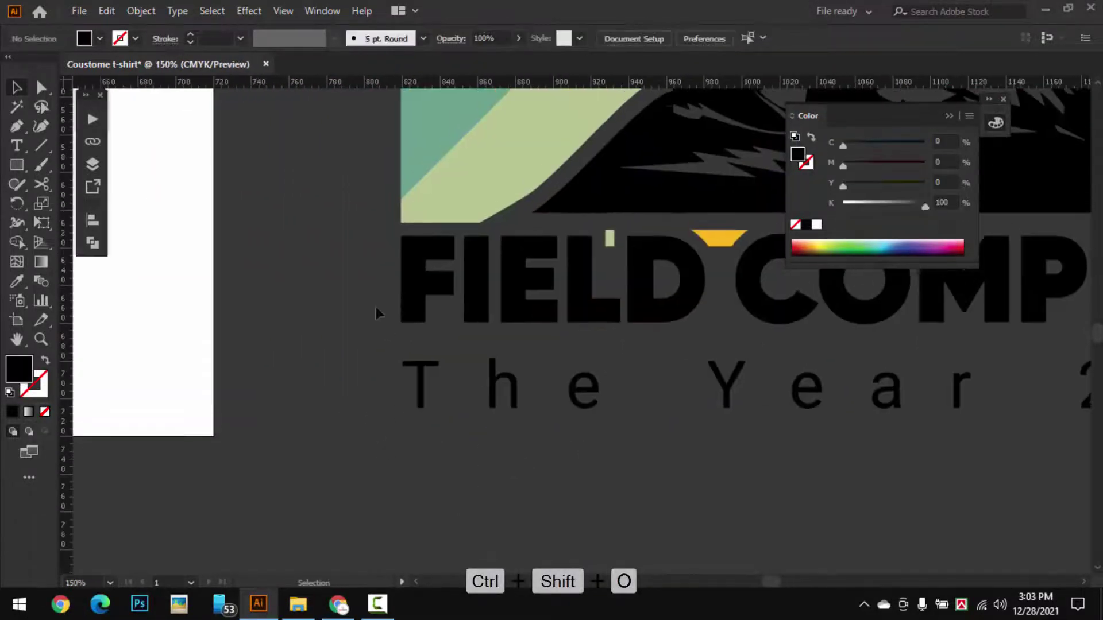
{"action": "left_click_drag", "start_coordinate": [376, 307], "coordinate": [417, 436]}
{"action": "left_click", "coordinate": [417, 436]}
{"action": "left_click", "coordinate": [421, 387]}
{"action": "left_click", "coordinate": [412, 315], "text": "shift"}
{"action": "scroll", "coordinate": [473, 405], "scroll_direction": "down", "scroll_amount": 2}
{"action": "left_click_drag", "start_coordinate": [763, 392], "coordinate": [510, 397]}
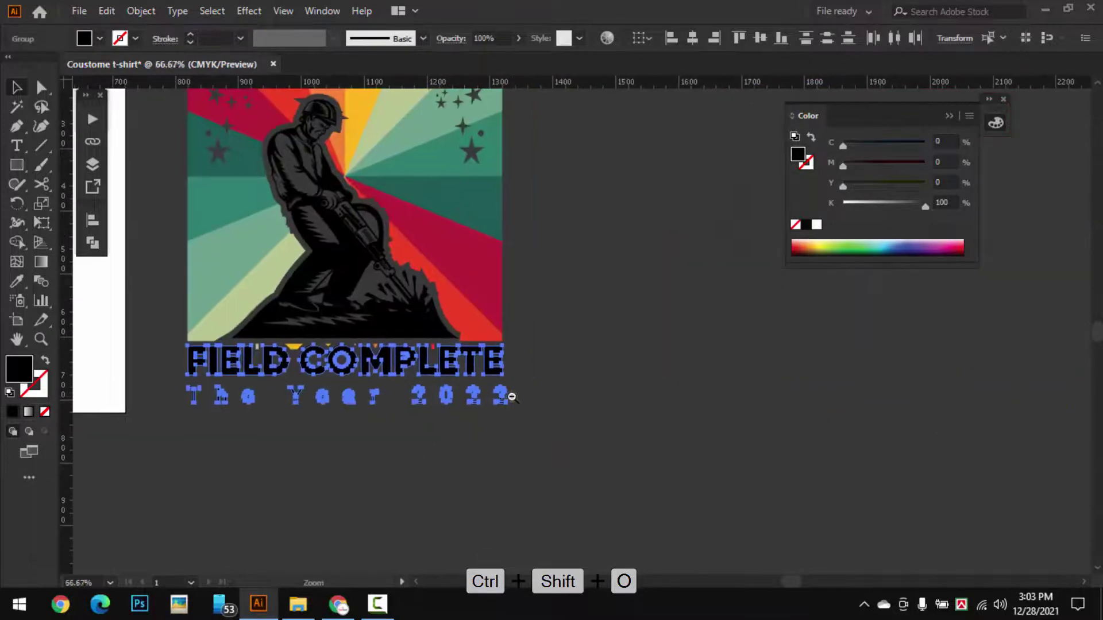
Narrow the outlined The Year 2022 line so it ends at the right edge of FIELD COMPLETE, using a vertical guide for reference
{"action": "scroll", "coordinate": [510, 396], "scroll_direction": "up", "scroll_amount": 3}
{"action": "left_click", "coordinate": [522, 389]}
{"action": "left_click_drag", "start_coordinate": [534, 335], "coordinate": [590, 389]}
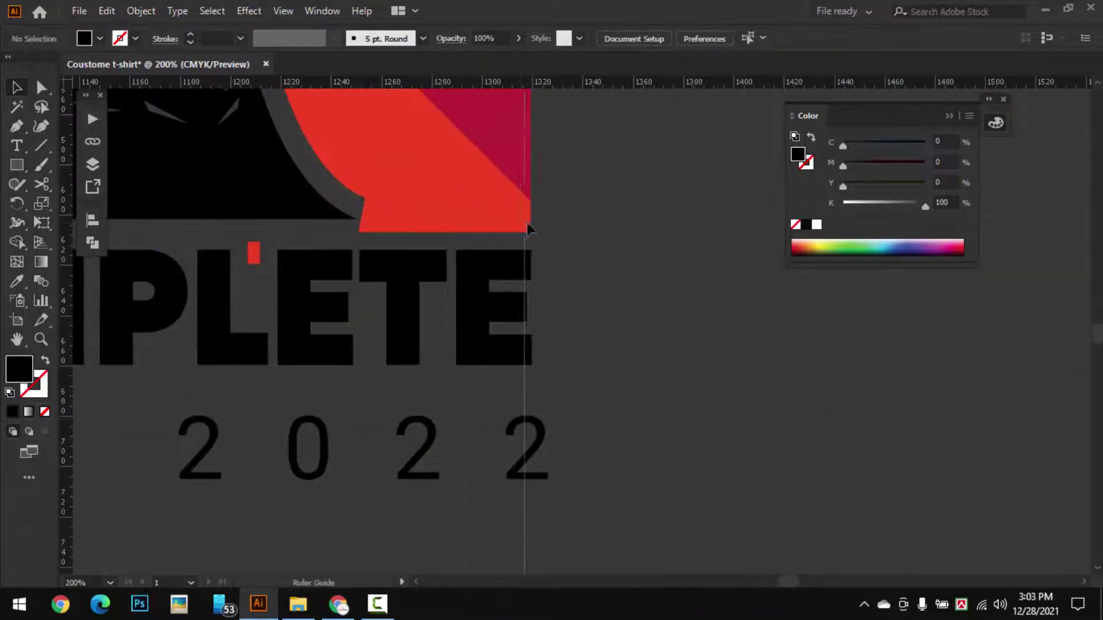
{"action": "left_click", "coordinate": [542, 439]}
{"action": "left_click_drag", "start_coordinate": [549, 448], "coordinate": [669, 455]}
{"action": "left_click", "coordinate": [584, 442]}
{"action": "scroll", "coordinate": [582, 443], "scroll_direction": "down", "scroll_amount": 3}
{"action": "scroll", "coordinate": [305, 430], "scroll_direction": "up", "scroll_amount": 2}
{"action": "left_click_drag", "start_coordinate": [305, 429], "coordinate": [315, 369]}
{"action": "left_click_drag", "start_coordinate": [317, 362], "coordinate": [381, 495]}
{"action": "left_click", "coordinate": [382, 496]}
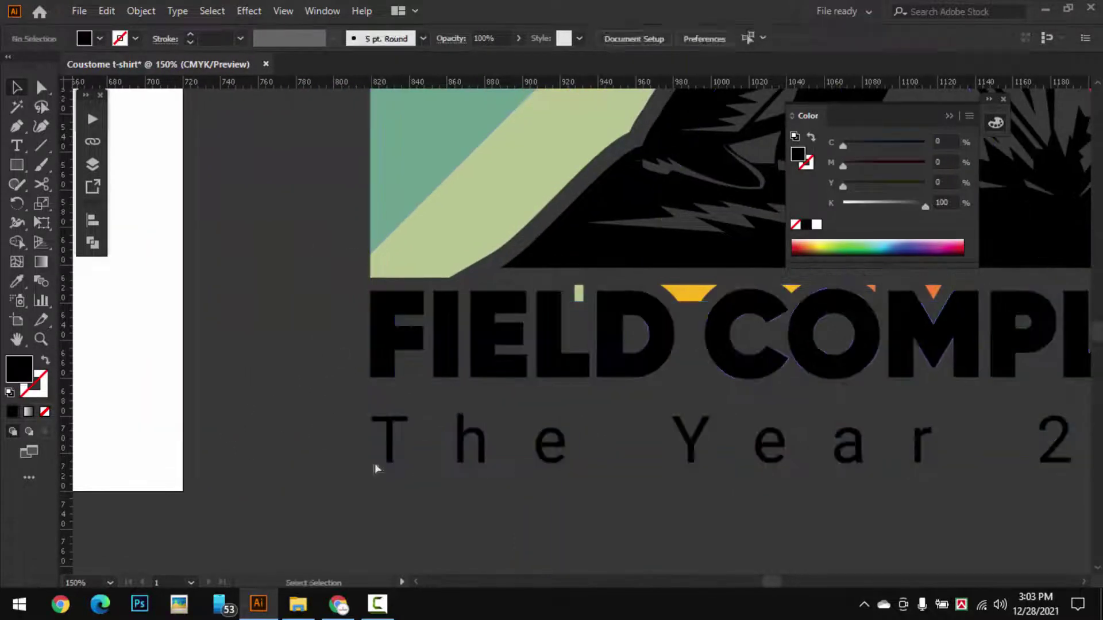
Group the complete design, including both text lines, and move it onto the white artboard
{"action": "scroll", "coordinate": [375, 463], "scroll_direction": "down", "scroll_amount": 5}
{"action": "left_click_drag", "start_coordinate": [372, 222], "coordinate": [601, 489]}
{"action": "key", "text": "ctrl+g"}
{"action": "left_click", "coordinate": [599, 485]}
{"action": "left_click_drag", "start_coordinate": [508, 391], "coordinate": [457, 359]}
{"action": "left_click_drag", "start_coordinate": [484, 233], "coordinate": [473, 247]}
{"action": "left_click", "coordinate": [584, 347]}
Compare the design on and off the white artboard, leaving it beside the artboard, and ungroup it
{"action": "scroll", "coordinate": [405, 366], "scroll_direction": "up", "scroll_amount": 4}
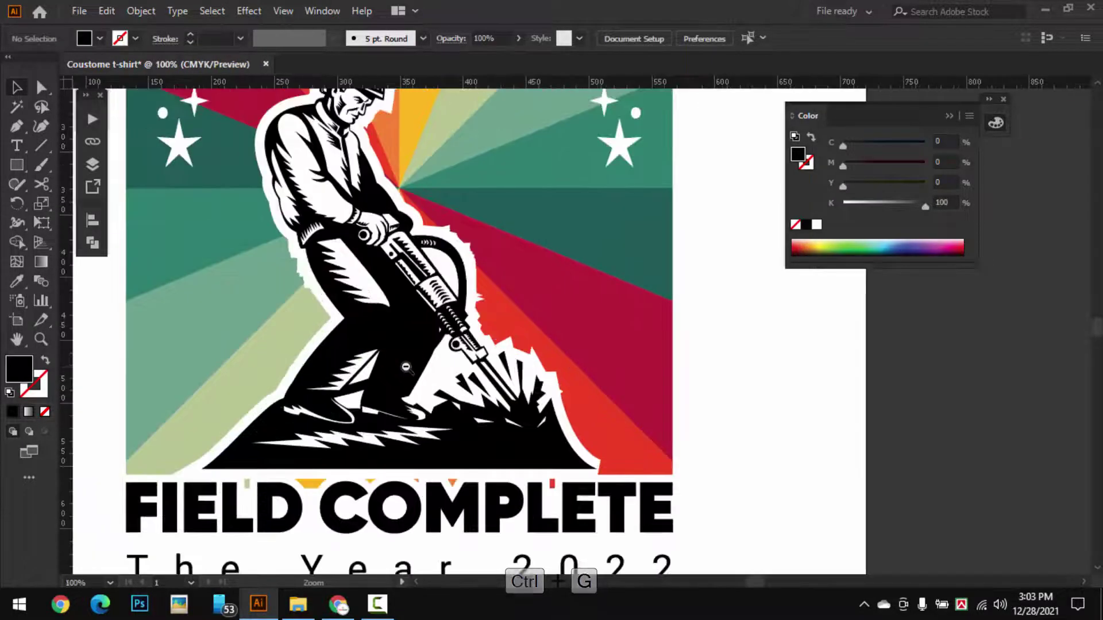
{"action": "scroll", "coordinate": [405, 367], "scroll_direction": "down", "scroll_amount": 2}
{"action": "mouse_move", "coordinate": [561, 337]}
{"action": "left_mouse_down"}
{"action": "mouse_move", "coordinate": [563, 357]}
{"action": "mouse_move", "coordinate": [550, 330]}
{"action": "left_mouse_up"}
{"action": "left_click", "coordinate": [457, 313]}
{"action": "left_click", "coordinate": [561, 327]}
{"action": "left_click_drag", "start_coordinate": [477, 187], "coordinate": [710, 189]}
{"action": "left_click_drag", "start_coordinate": [659, 281], "coordinate": [474, 294]}
{"action": "left_click_drag", "start_coordinate": [472, 304], "coordinate": [668, 306]}
{"action": "left_click", "coordinate": [814, 405]}
{"action": "left_click", "coordinate": [740, 231]}
{"action": "left_click_drag", "start_coordinate": [747, 219], "coordinate": [622, 242]}
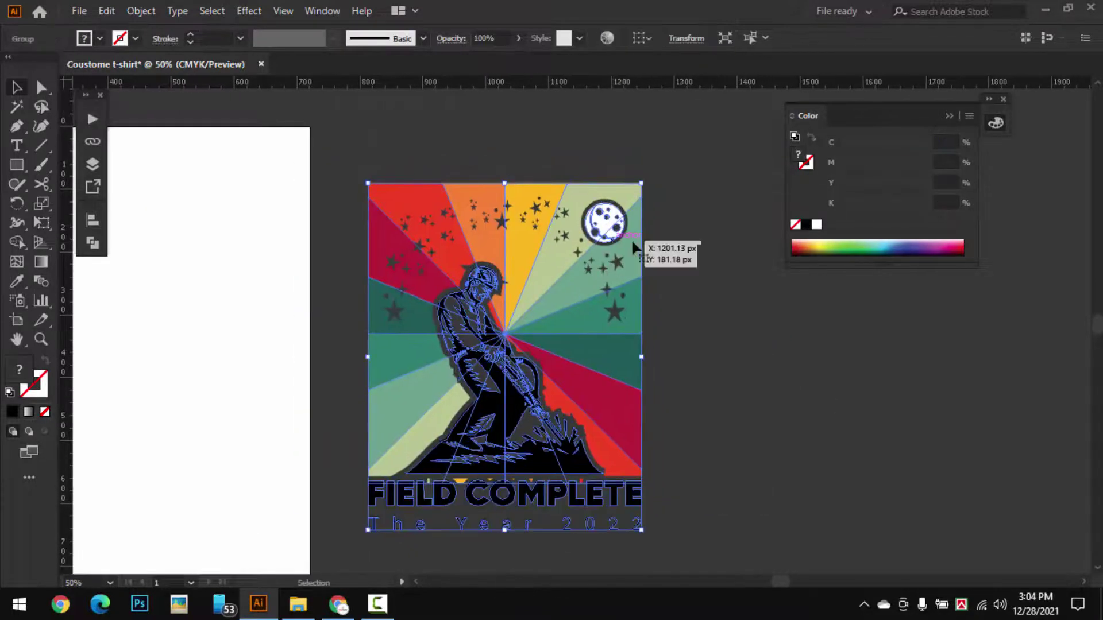
{"action": "right_click", "coordinate": [685, 253]}
{"action": "left_click", "coordinate": [748, 391]}
{"action": "left_click", "coordinate": [710, 330]}
Fill the moon with black and group the complete design
{"action": "left_click", "coordinate": [606, 227]}
{"action": "left_click", "coordinate": [806, 225]}
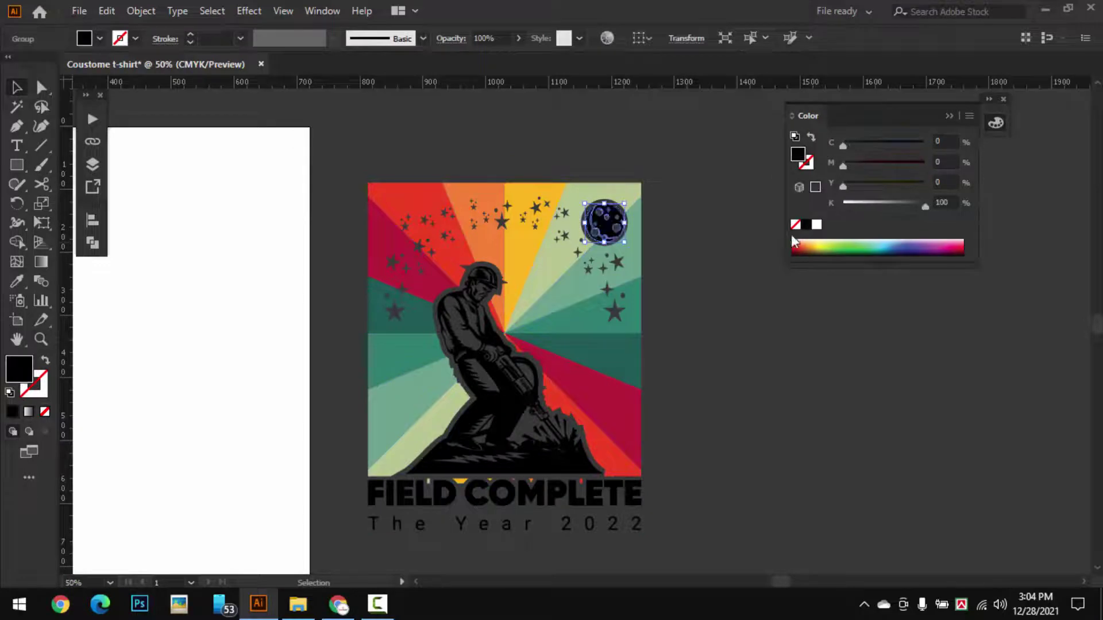
{"action": "left_click", "coordinate": [712, 278]}
{"action": "left_click_drag", "start_coordinate": [692, 527], "coordinate": [699, 534]}
{"action": "key", "text": "ctrl+g"}
{"action": "left_click", "coordinate": [736, 424]}
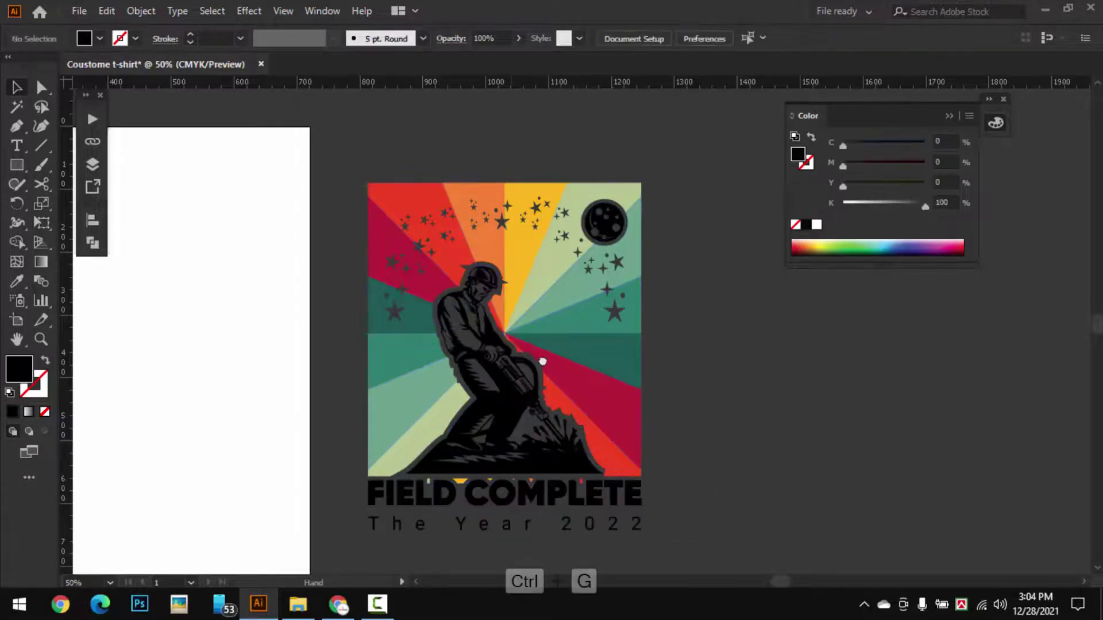
Move the grouped design with the black moon onto the white artboard
{"action": "left_click_drag", "start_coordinate": [542, 362], "coordinate": [700, 362]}
{"action": "left_click_drag", "start_coordinate": [747, 388], "coordinate": [356, 389]}
{"action": "left_click_drag", "start_coordinate": [347, 384], "coordinate": [456, 421]}
{"action": "left_click", "coordinate": [564, 396]}
{"action": "left_click", "coordinate": [563, 403]}
{"action": "left_click", "coordinate": [478, 412], "text": "ctrl+alt"}
{"action": "left_click", "coordinate": [471, 420], "text": "ctrl+alt"}
{"action": "left_click", "coordinate": [461, 401], "text": "ctrl"}
{"action": "left_click", "coordinate": [458, 395], "text": "ctrl"}
{"action": "left_click", "coordinate": [454, 421]}
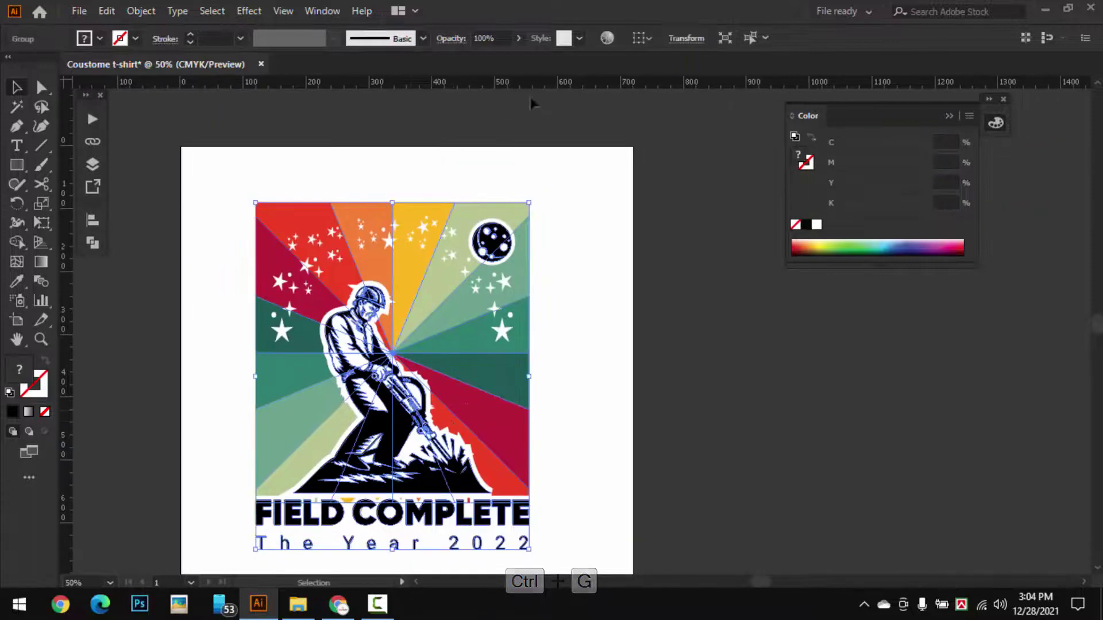
Center the grouped design horizontally and vertically on the artboard and deselect it
{"action": "left_click", "coordinate": [92, 220]}
{"action": "left_click", "coordinate": [305, 405]}
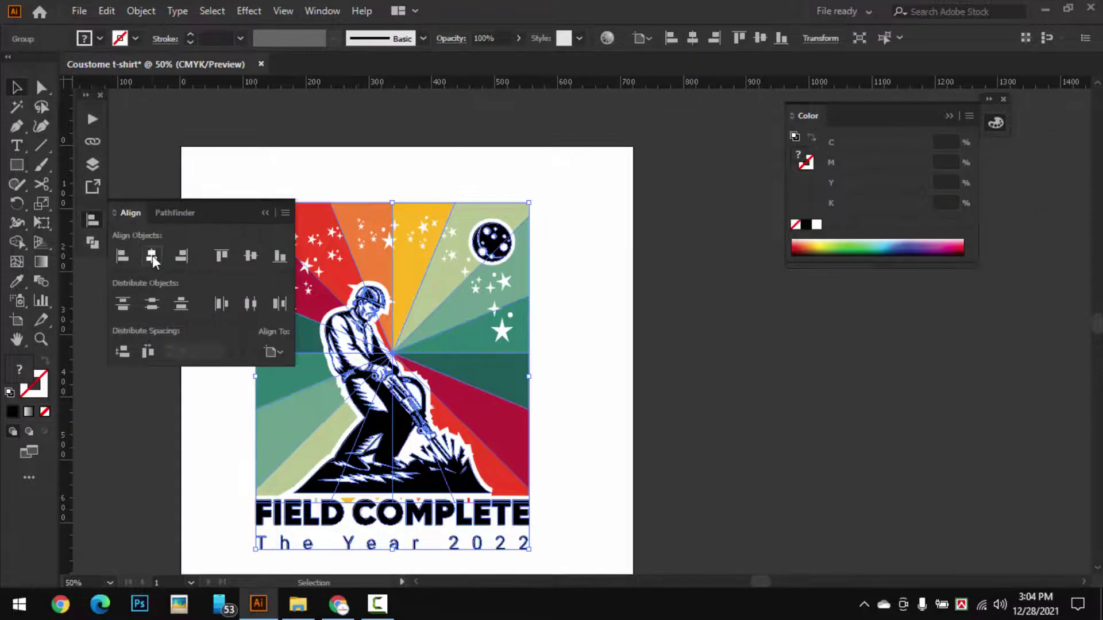
{"action": "left_click", "coordinate": [152, 255]}
{"action": "left_click", "coordinate": [250, 256]}
{"action": "left_click", "coordinate": [264, 213]}
{"action": "key", "text": "ctrl+shift+a"}
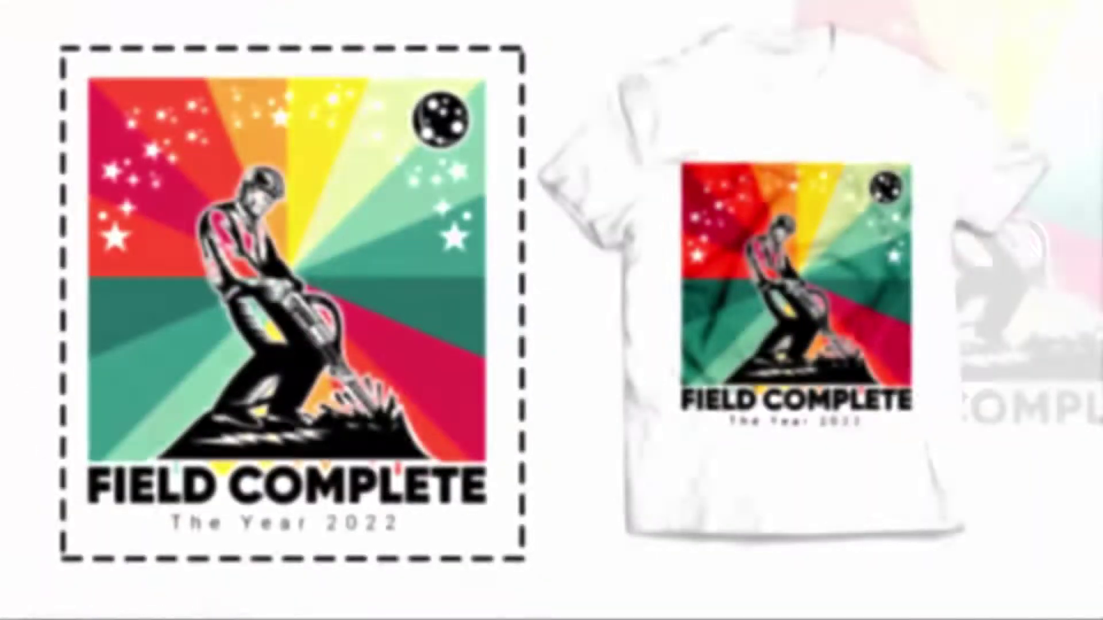